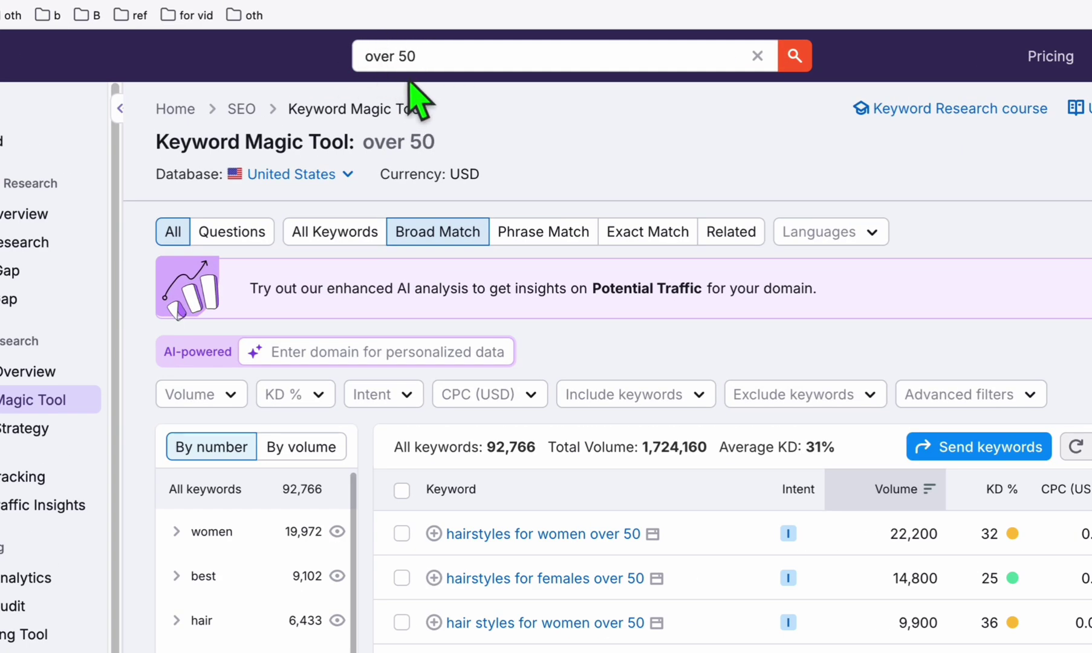
Review the unfiltered over 50 results, highlighting the total keyword count and seed keyword.
scroll(538, 151, down, 2)
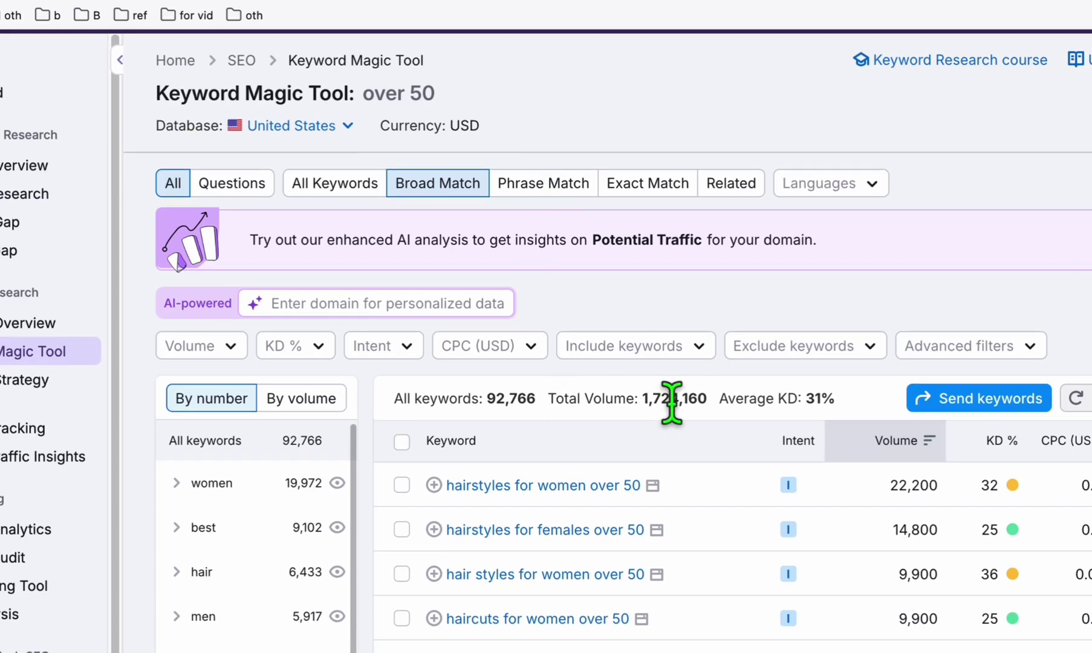
drag(480, 399, 530, 404)
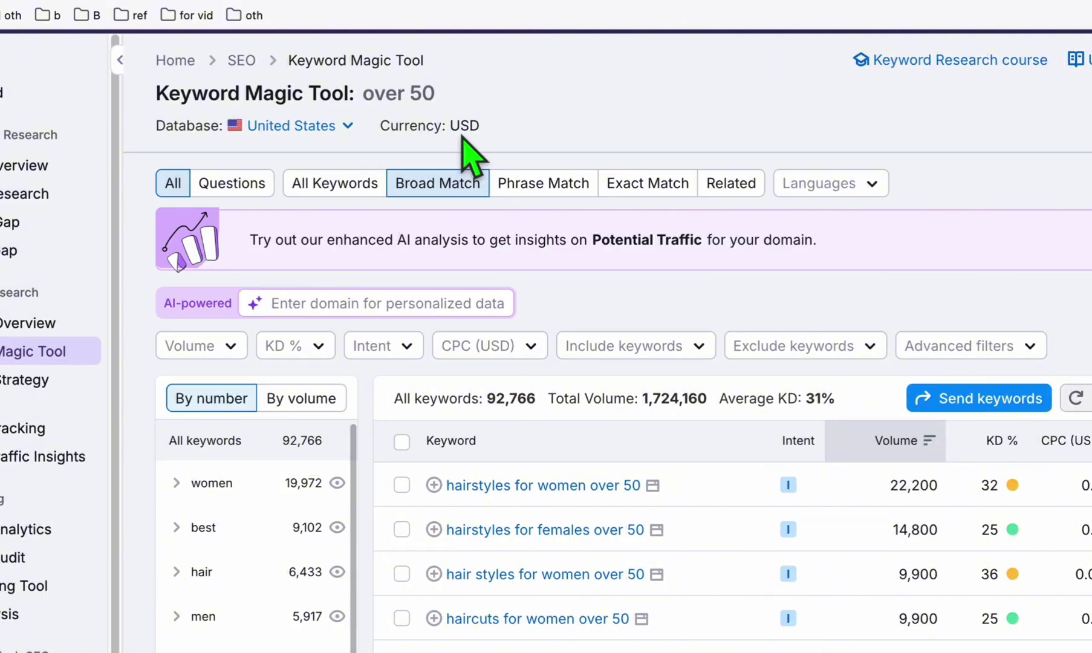
drag(363, 96, 436, 101)
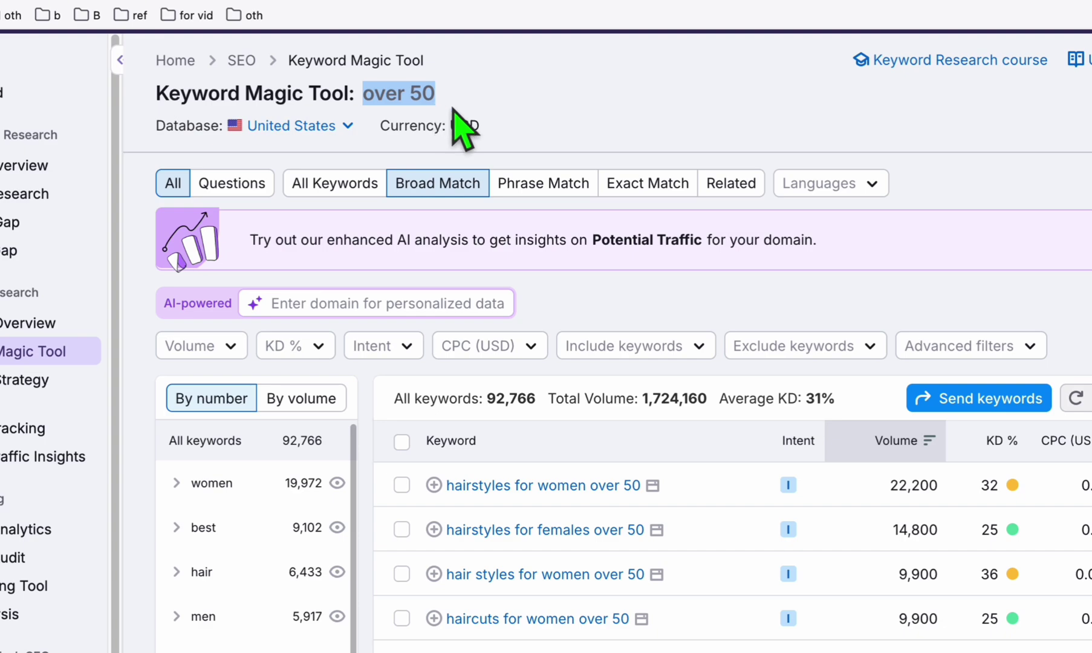
click(427, 92)
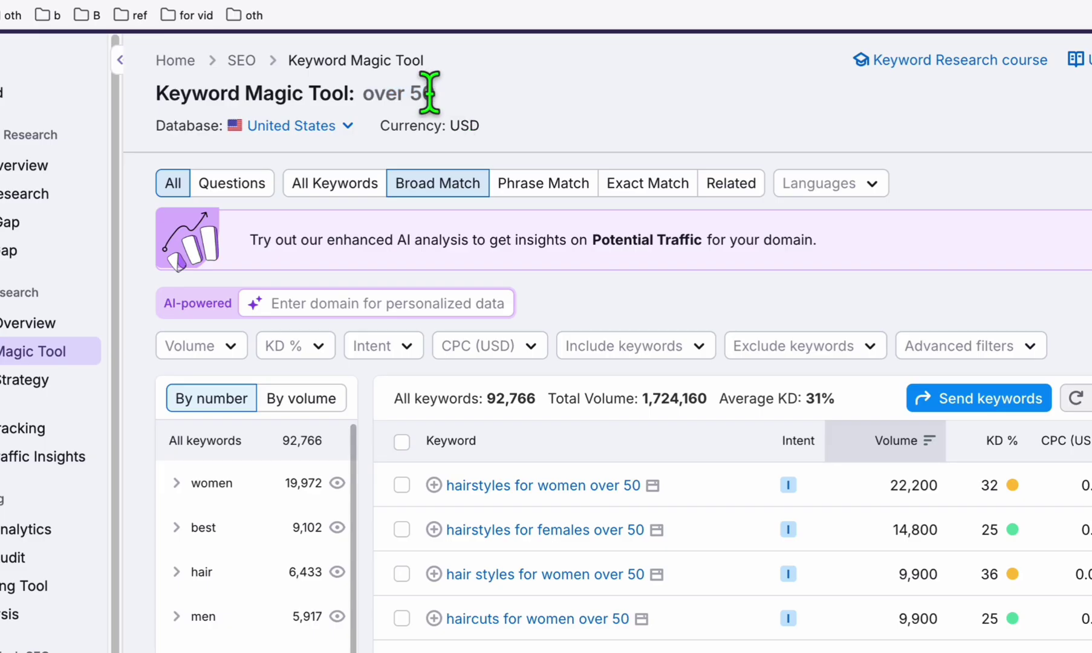
double_click(427, 92)
click(463, 114)
scroll(580, 145, down, 1)
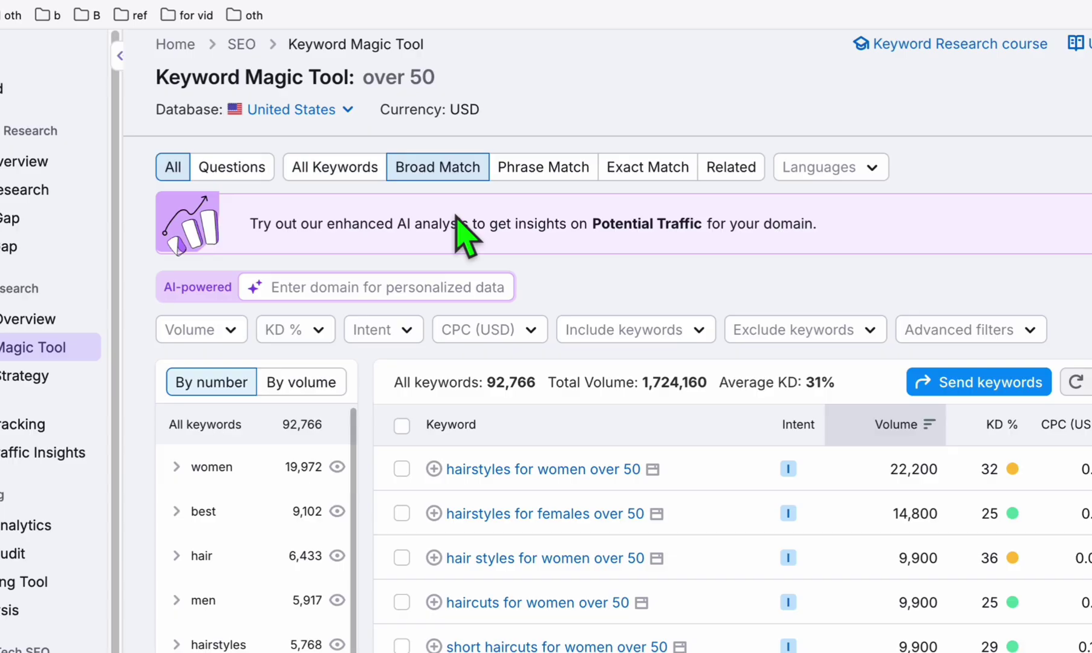
scroll(585, 348, down, 3)
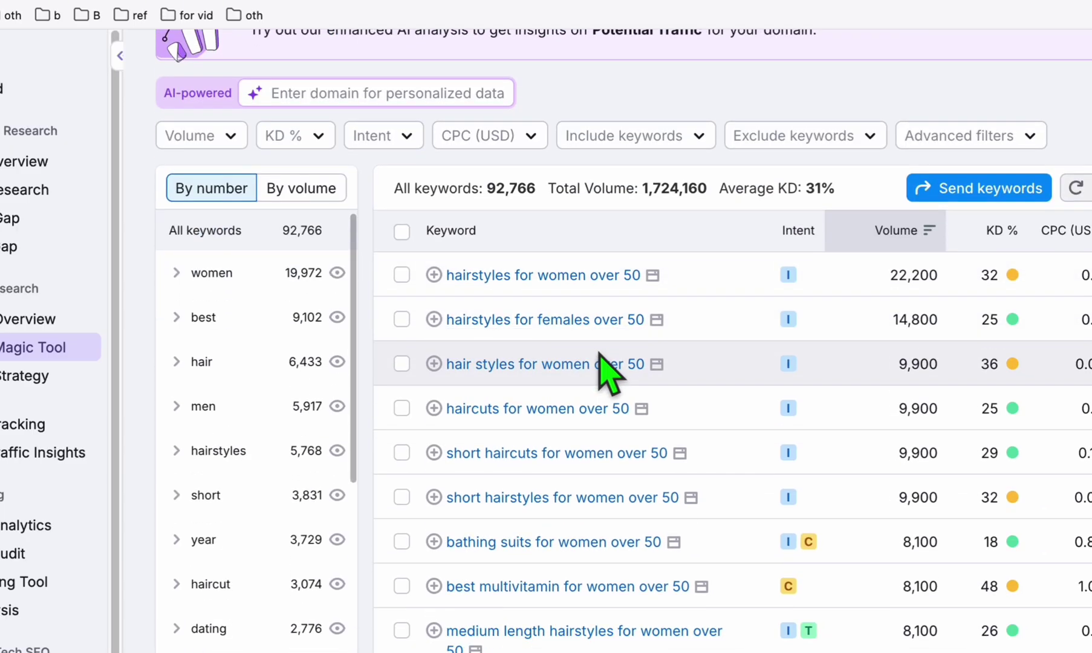
scroll(605, 324, up, 4)
scroll(532, 145, down, 2)
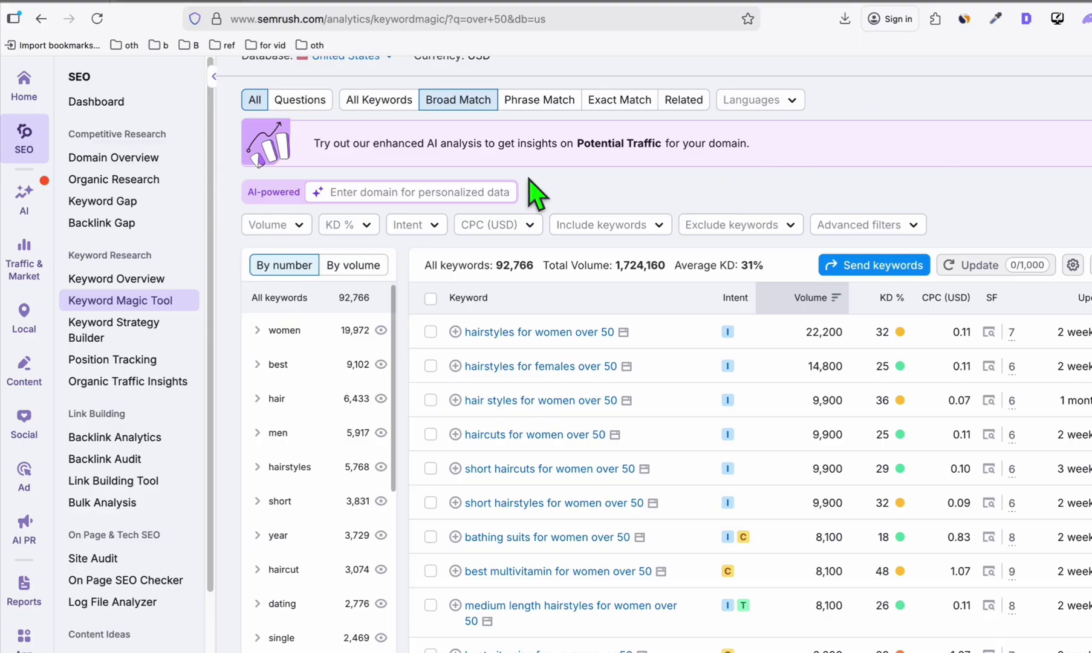
scroll(569, 202, down, 1)
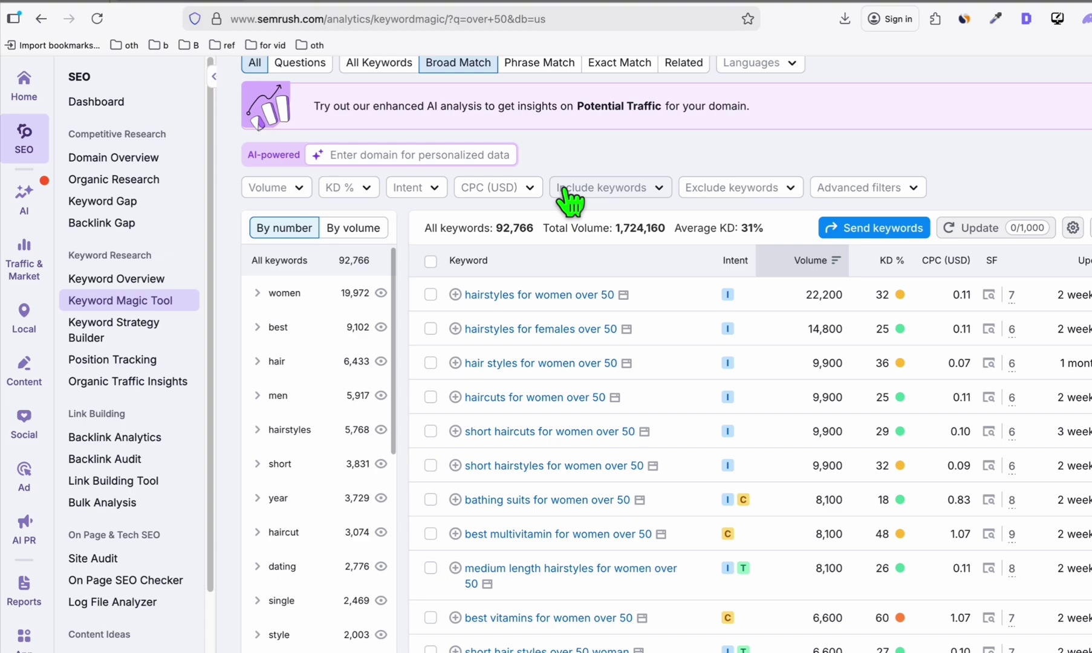
scroll(677, 242, down, 1)
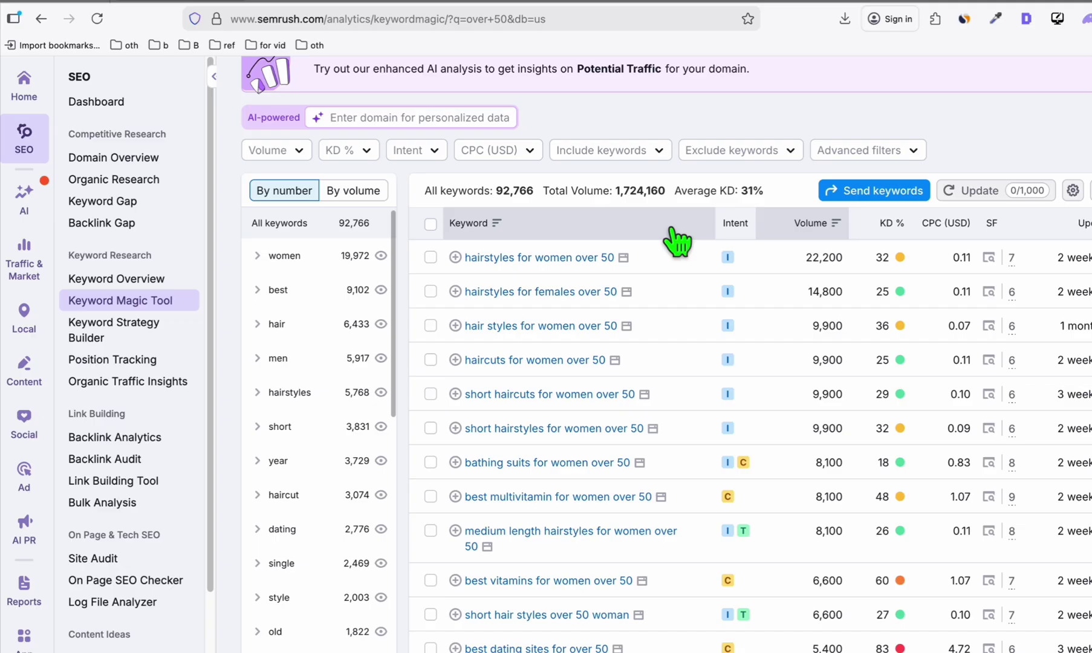
scroll(674, 234, down, 1)
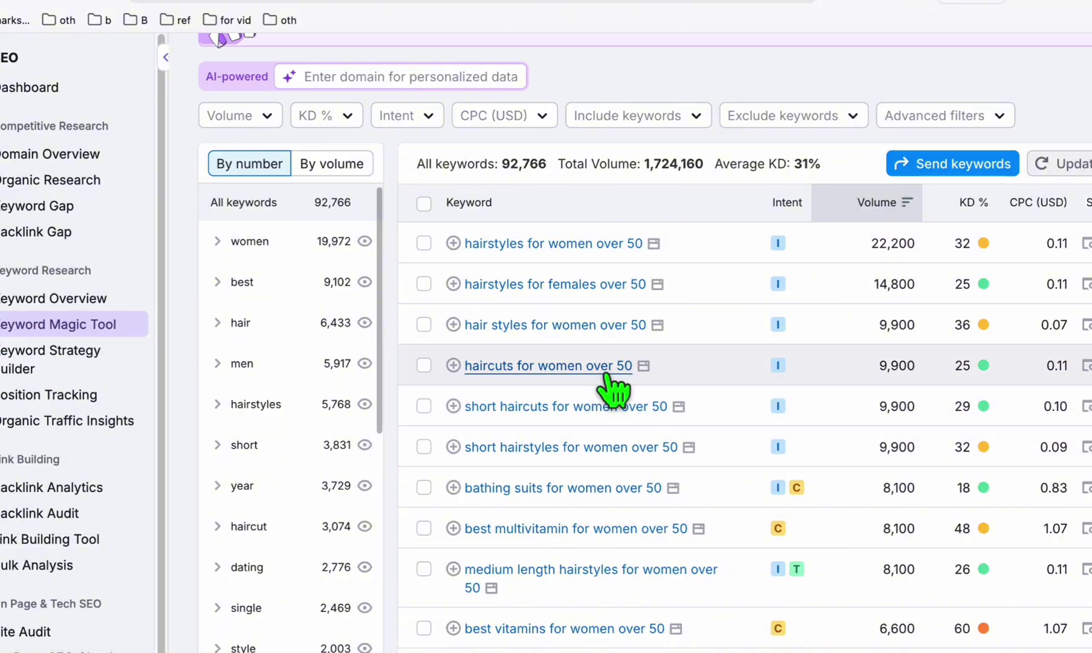
Apply the Commercial intent filter and browse the 2,241 remaining keywords.
click(427, 121)
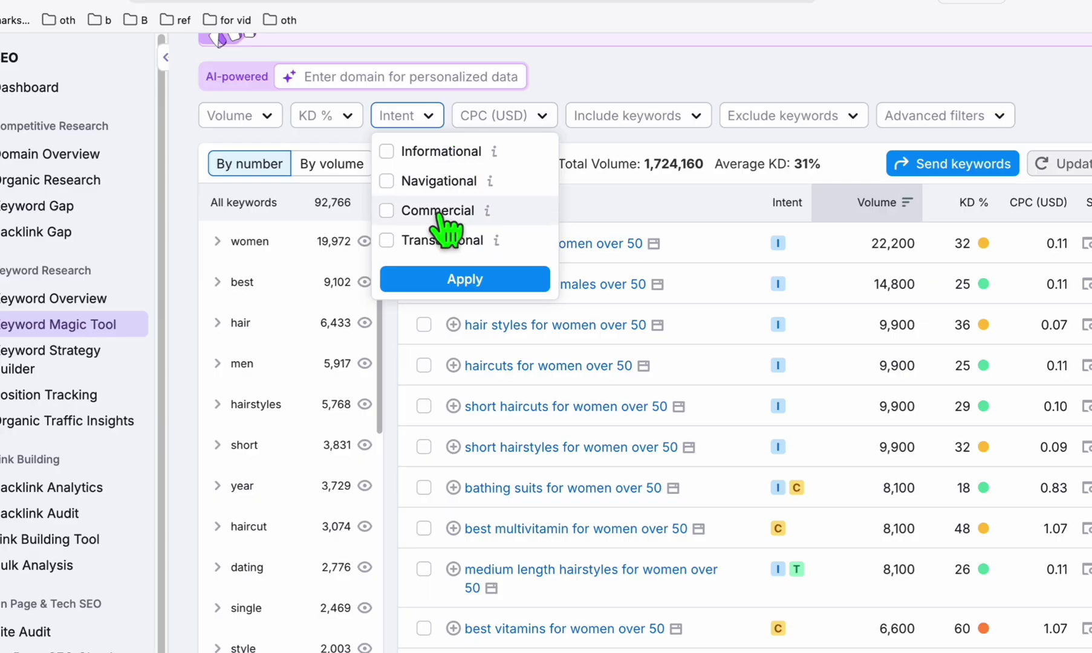
click(386, 210)
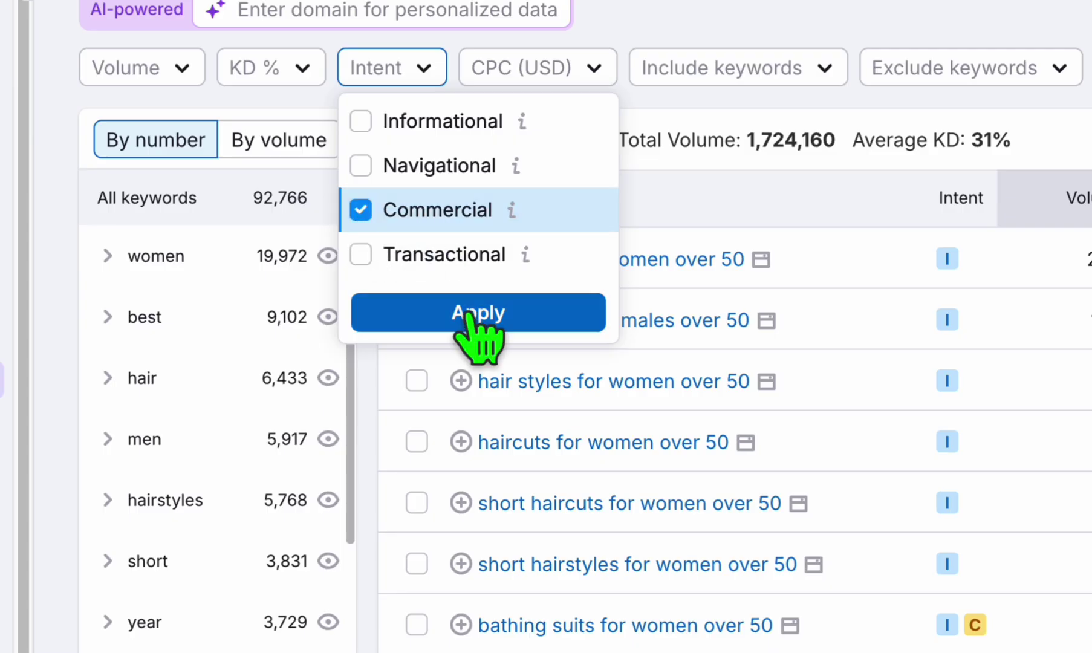
click(464, 313)
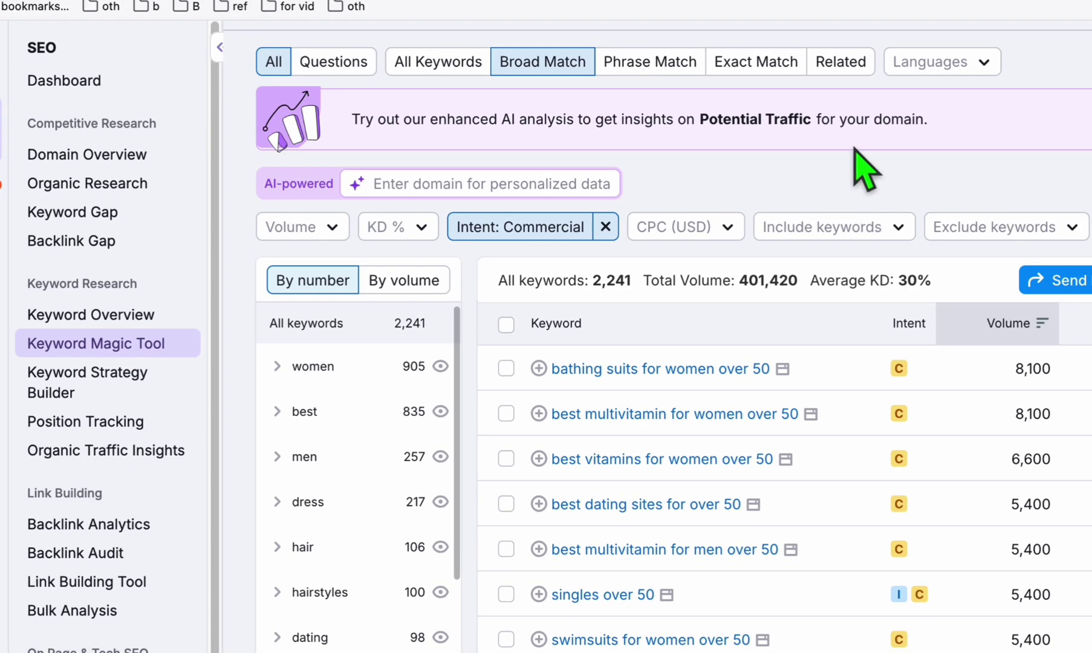
scroll(835, 244, down, 2)
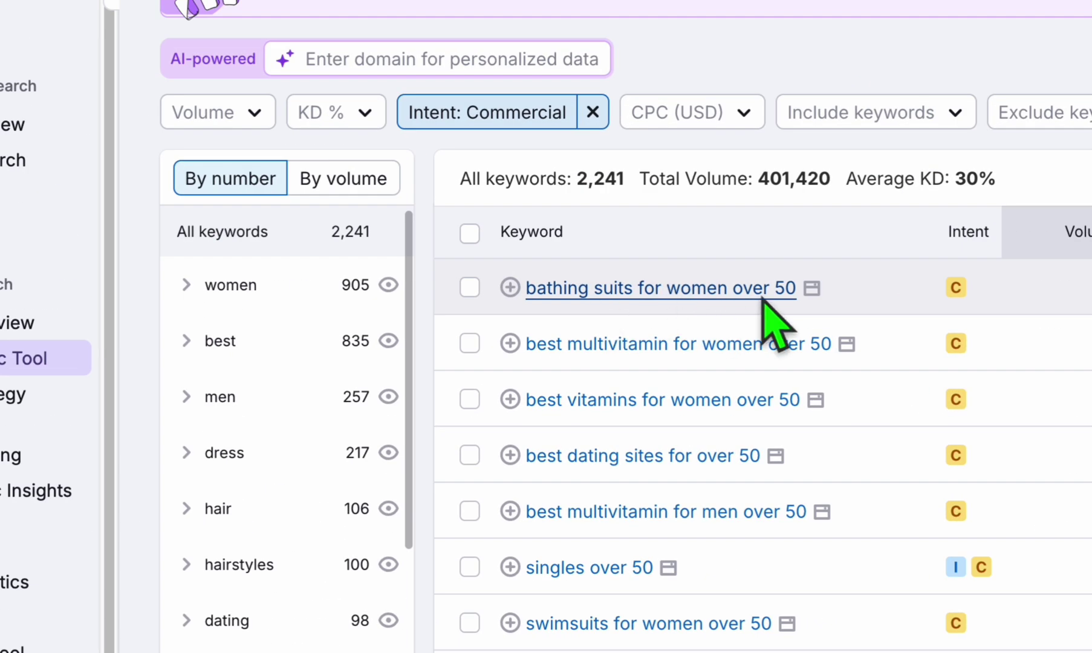
scroll(817, 254, down, 1)
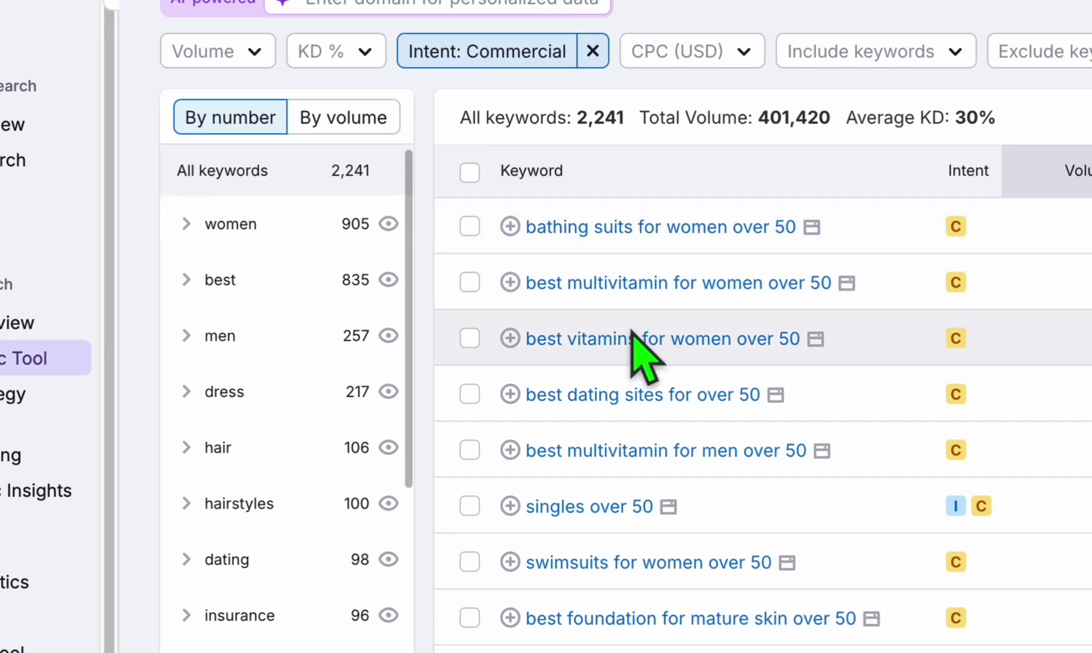
scroll(793, 254, down, 3)
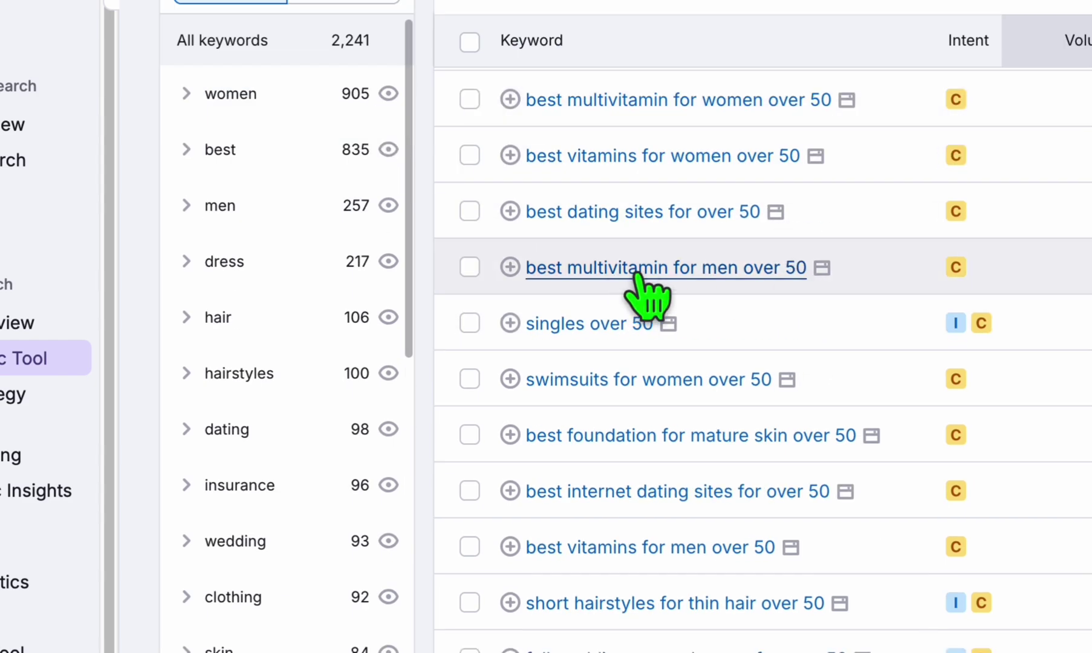
scroll(665, 327, down, 3)
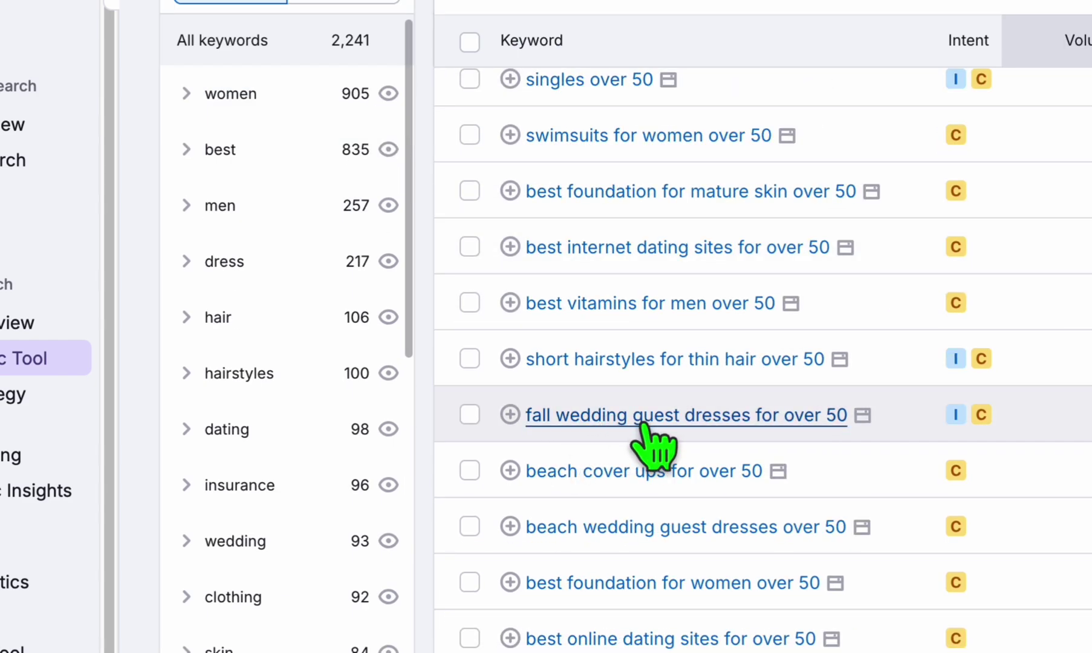
scroll(635, 363, down, 3)
scroll(666, 338, down, 3)
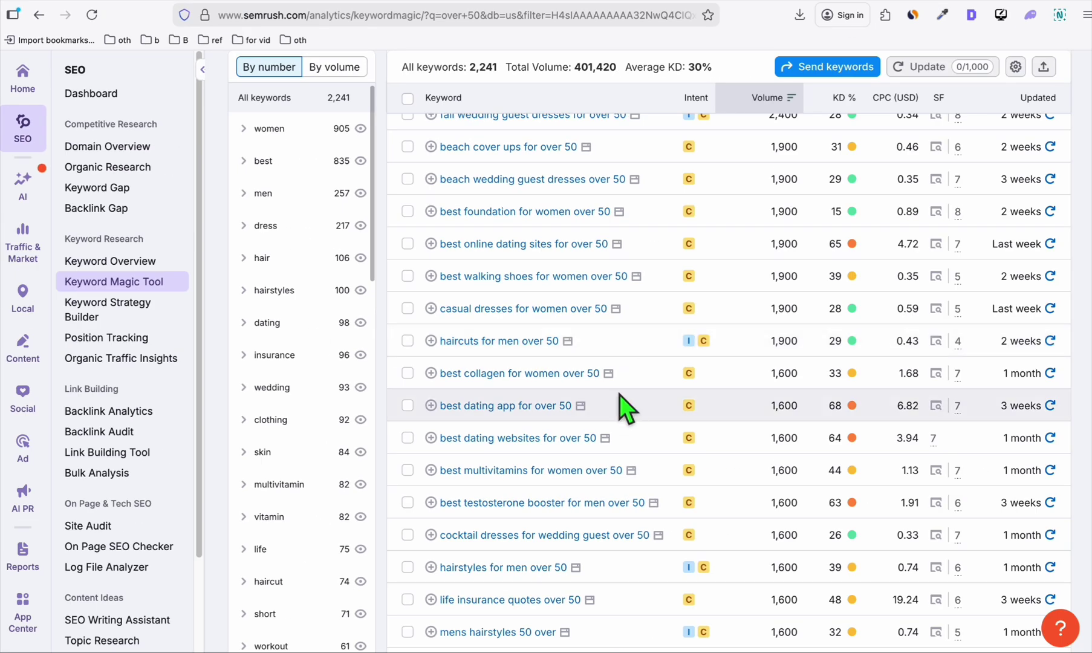
scroll(621, 408, up, 2)
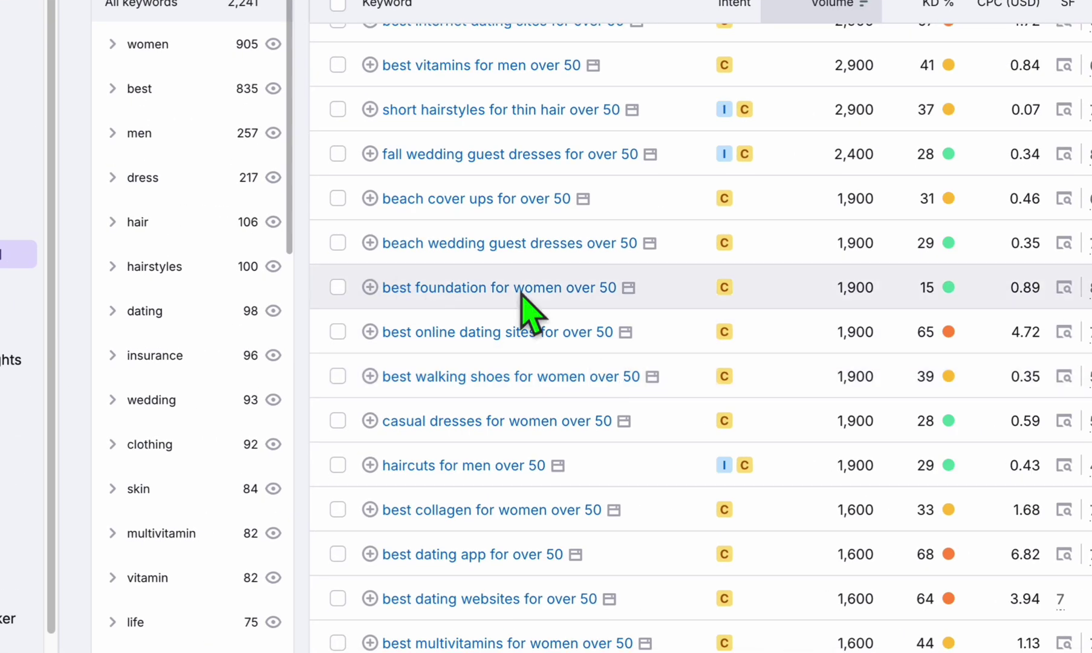
scroll(447, 359, up, 10)
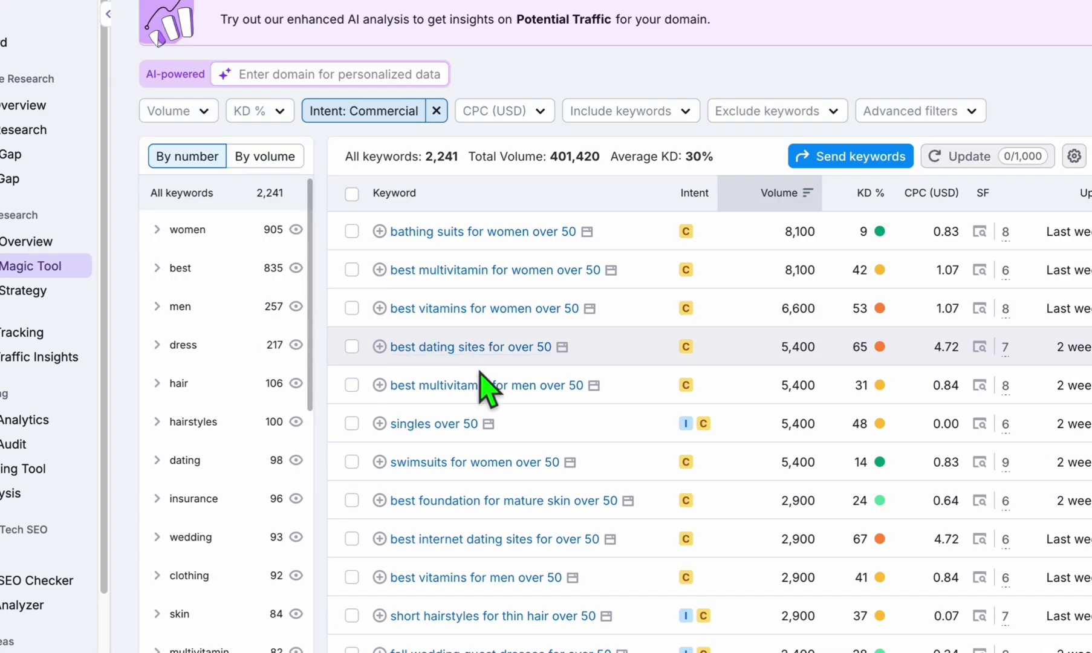
scroll(480, 383, down, 1)
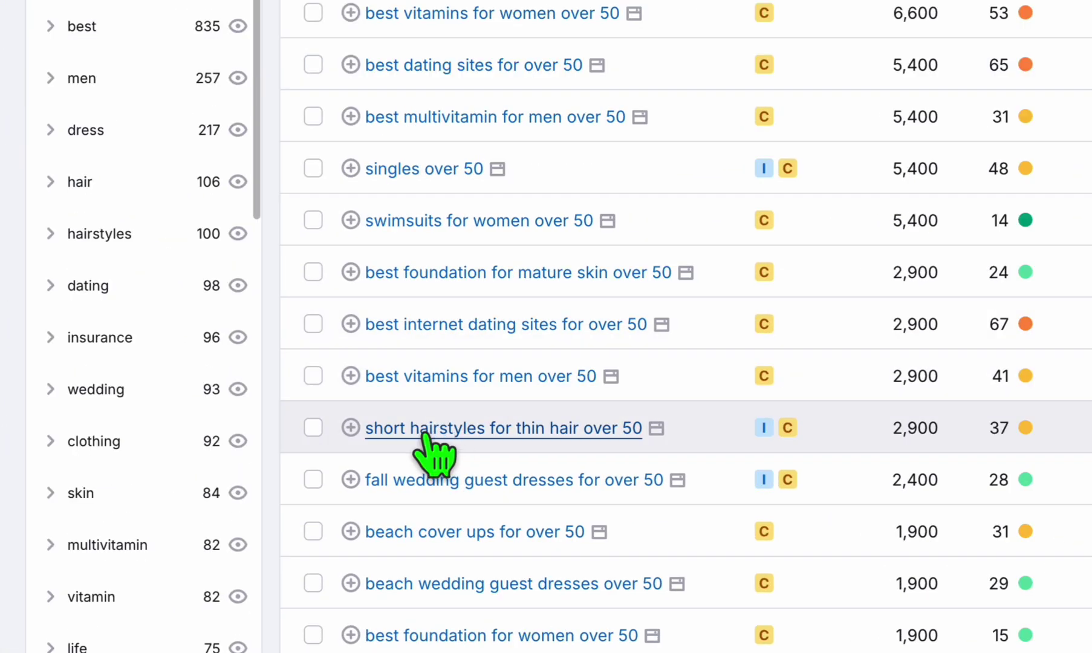
scroll(460, 533, down, 1)
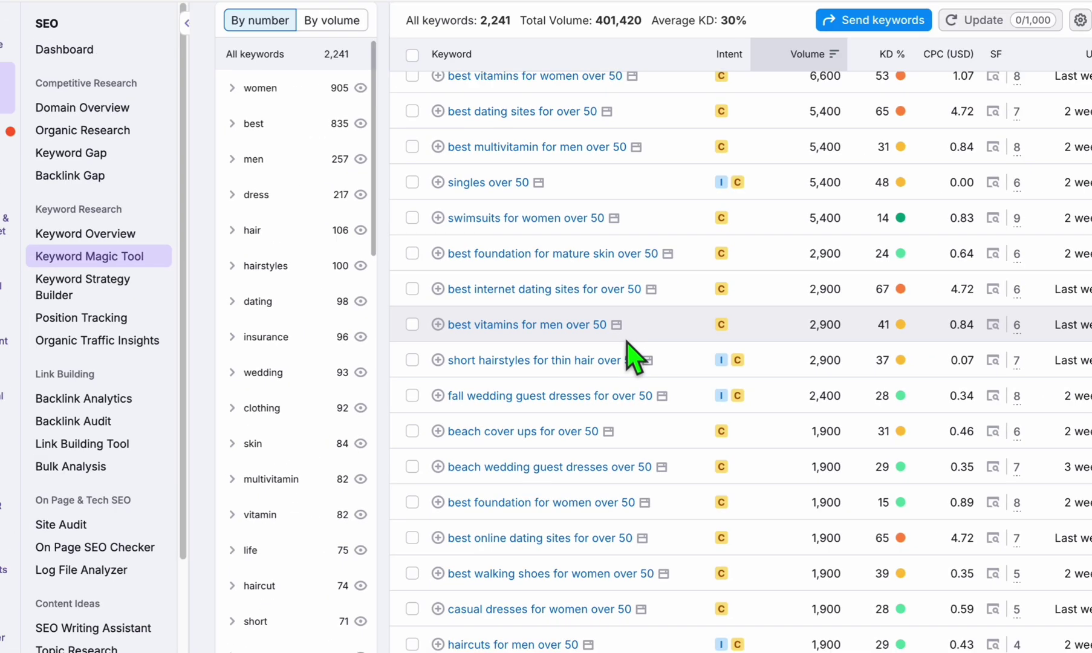
scroll(632, 348, up, 5)
scroll(632, 348, up, 2)
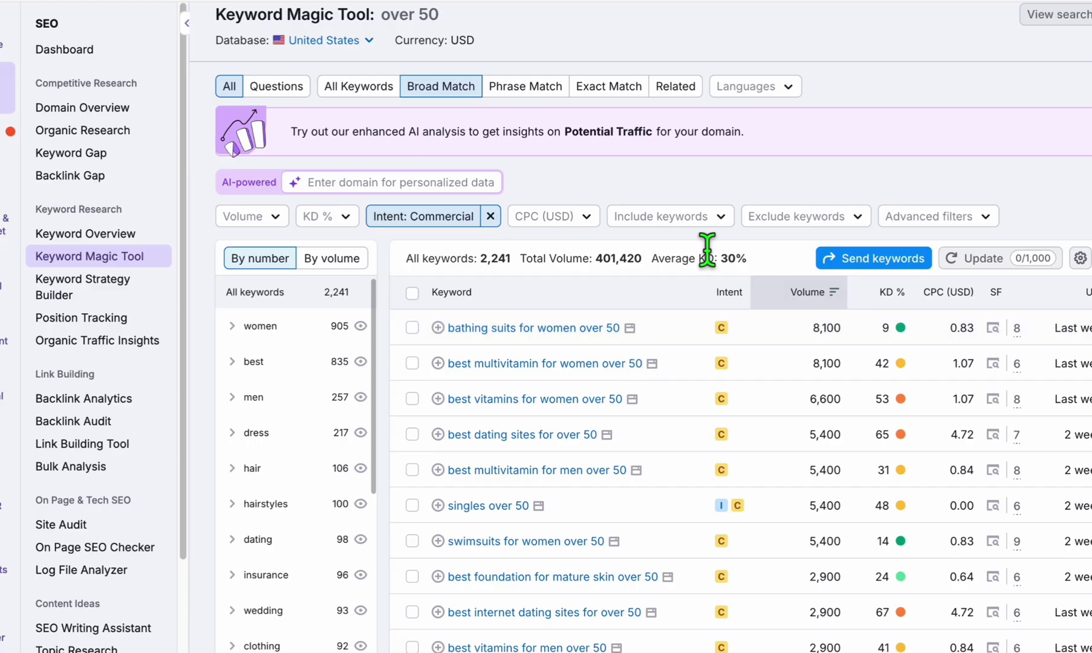
Exclude 'haircut' and the other listed words from the keyword results.
click(838, 218)
text(haircut)
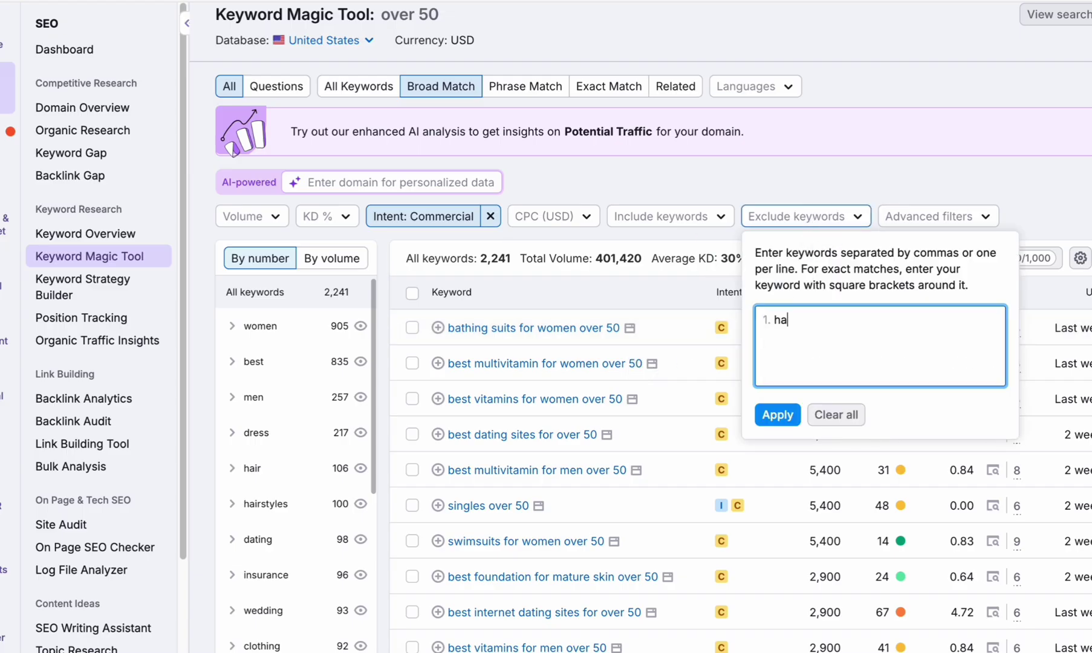
key(Return)
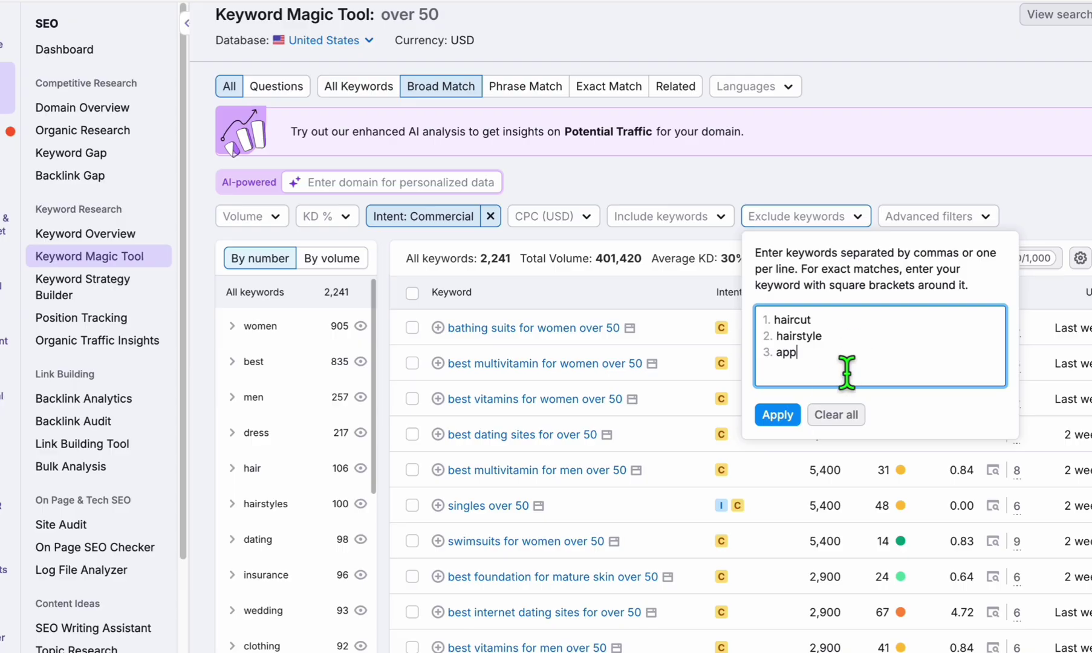
click(778, 415)
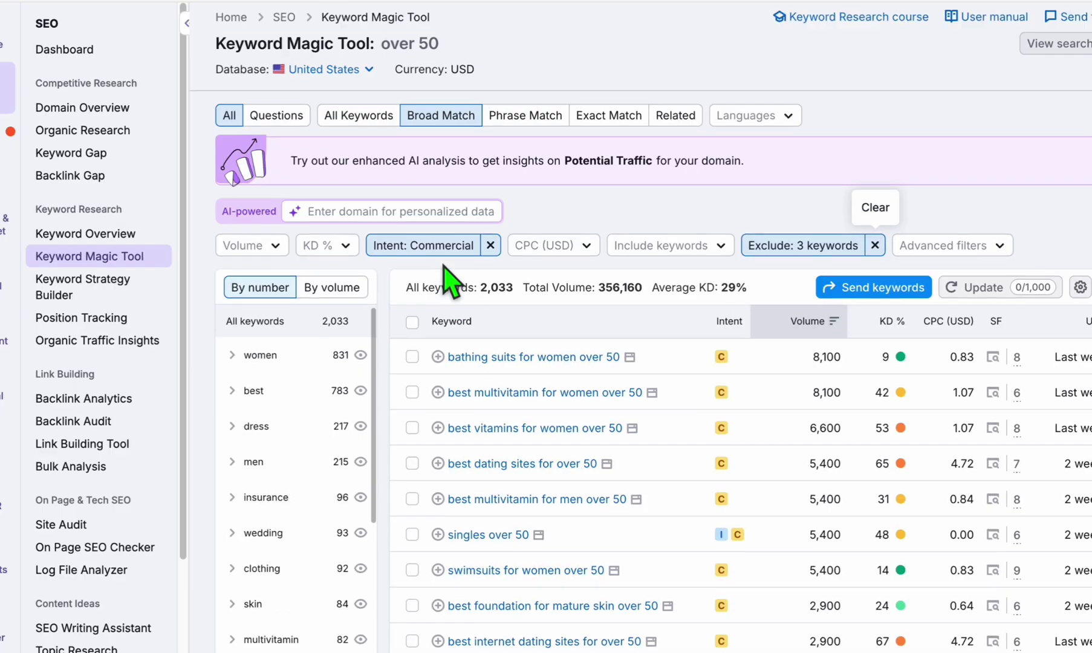
scroll(751, 249, down, 3)
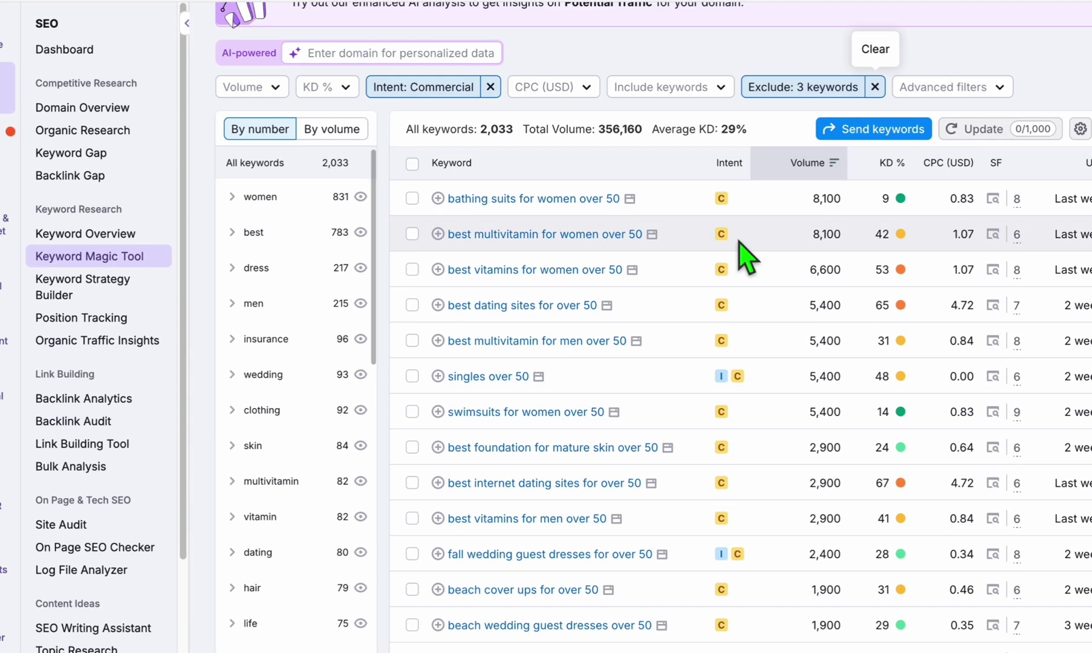
scroll(721, 261, down, 2)
scroll(720, 263, down, 3)
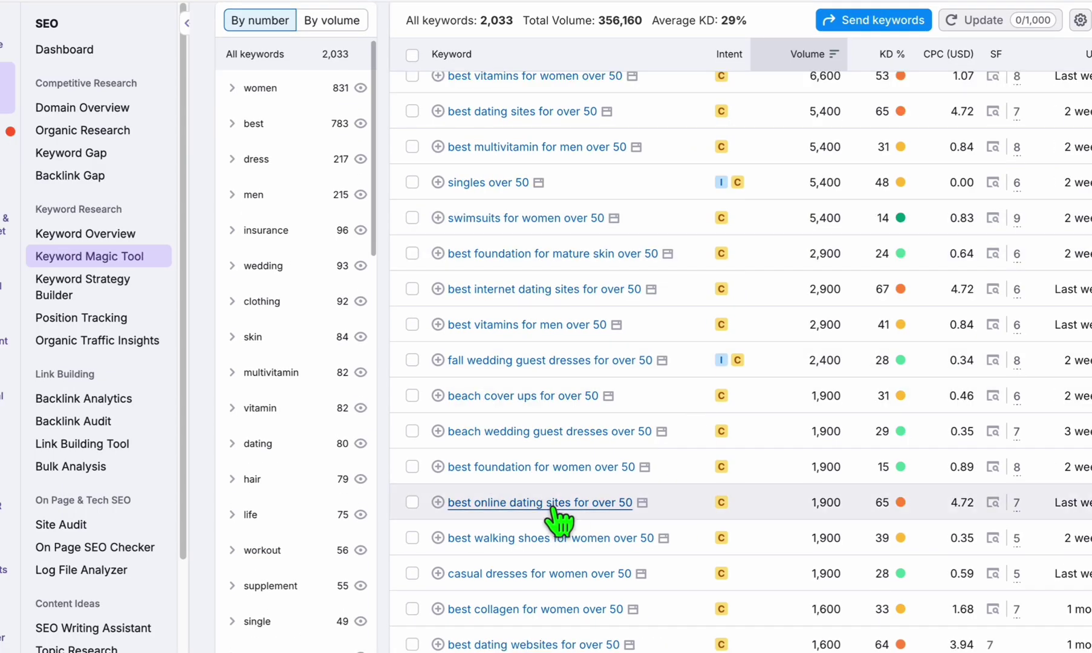
scroll(785, 415, up, 7)
Add 'online' to the excluded keywords and apply the updated exclusions.
click(820, 297)
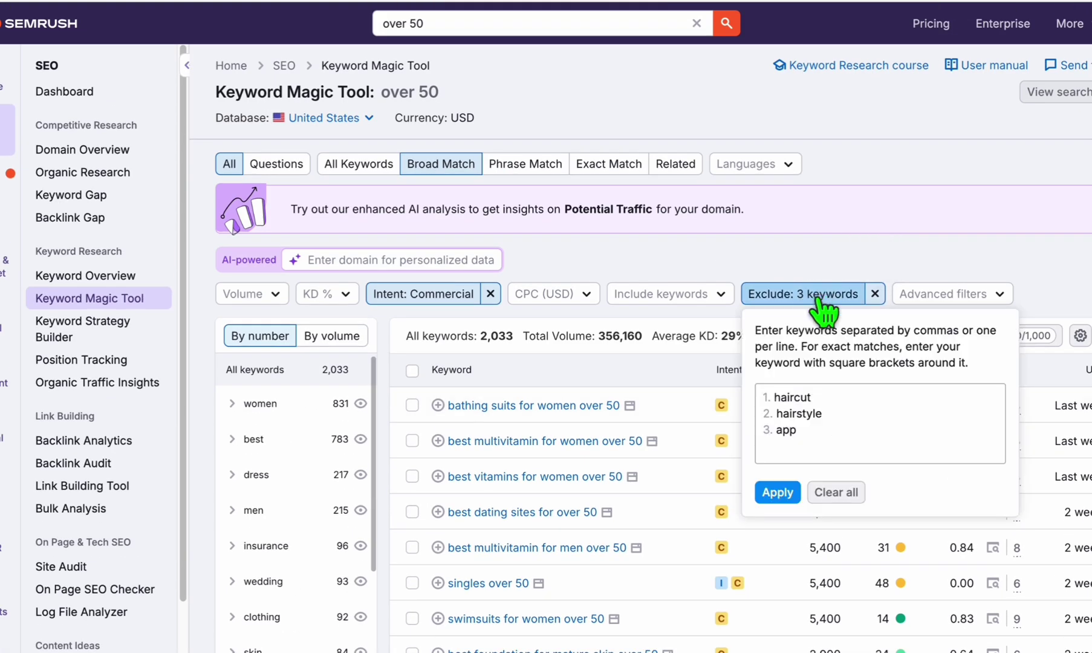
click(844, 434)
key(Return)
text(online)
click(778, 492)
scroll(617, 336, down, 10)
scroll(566, 273, down, 3)
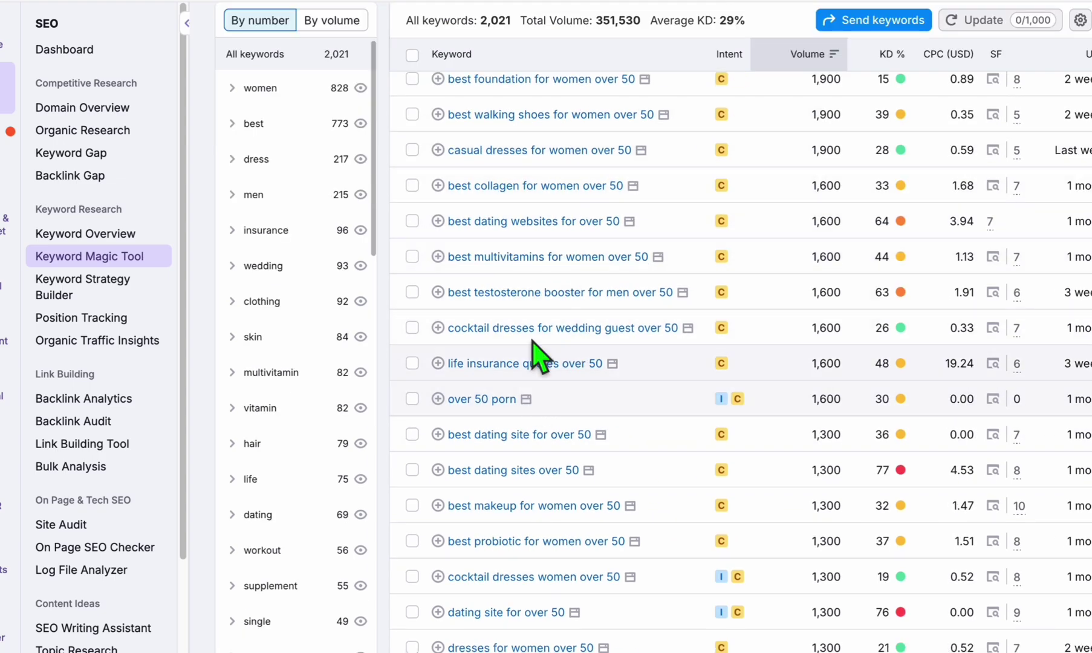
scroll(536, 349, down, 5)
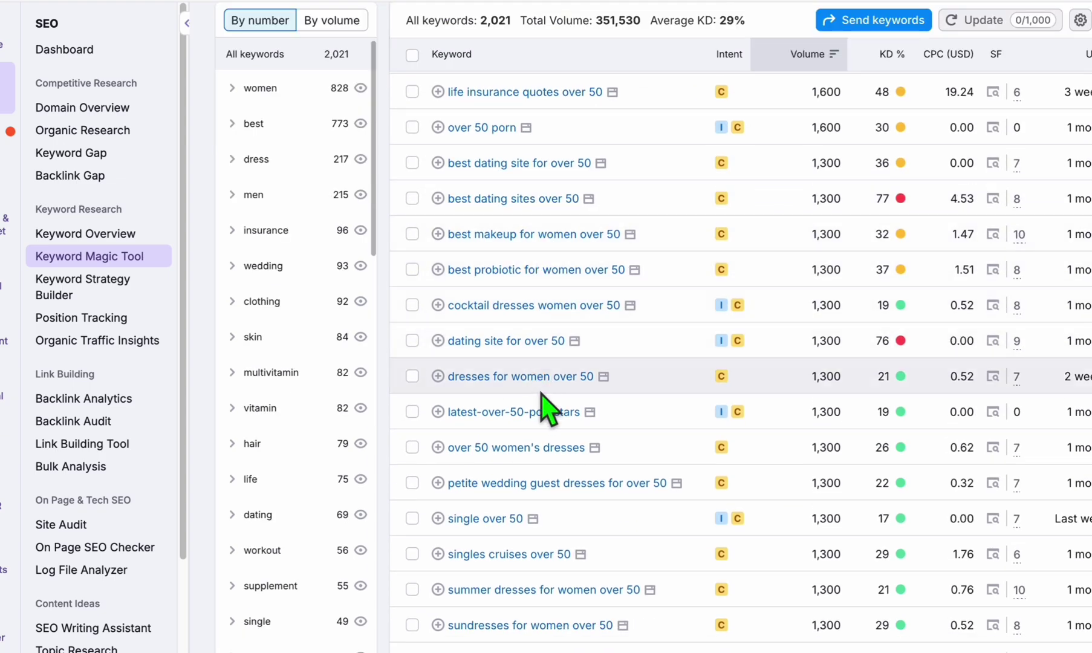
scroll(695, 287, up, 15)
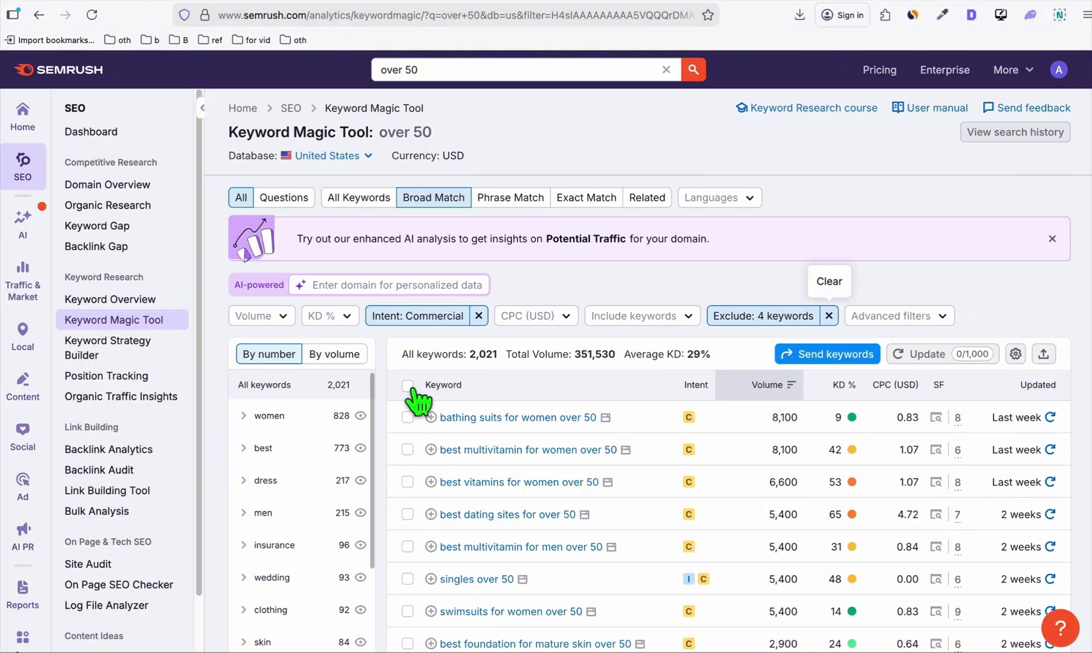
Select all 100 filtered keyword rows and copy them.
click(408, 386)
click(578, 417)
scroll(532, 339, down, 1)
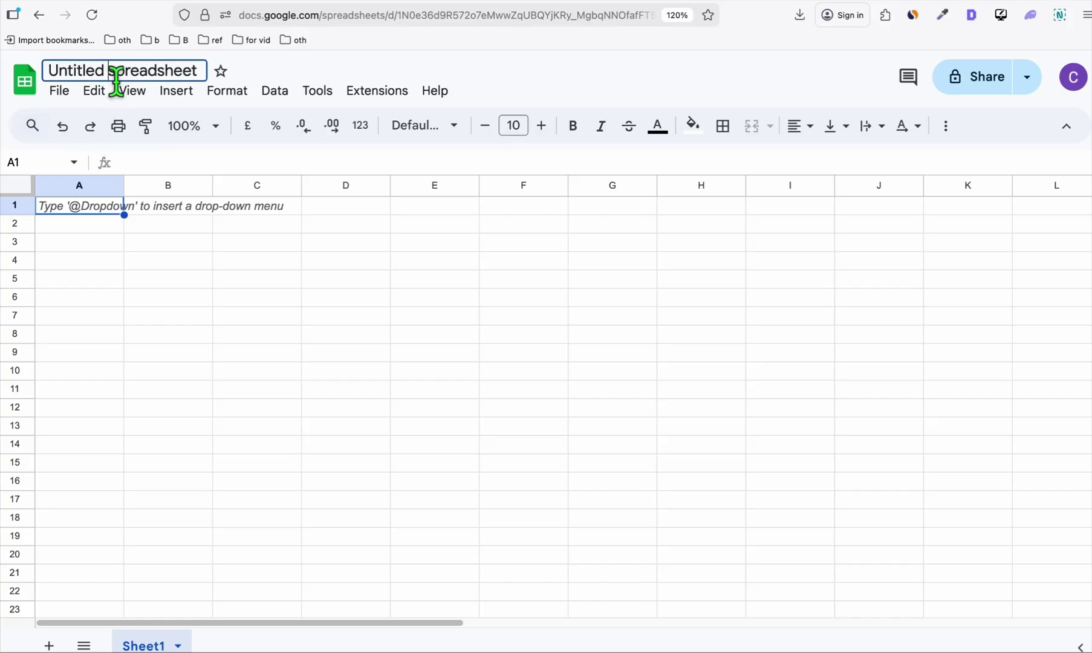
Title the spreadsheet 'over 50' and paste in the copied keywords.
triple_click(176, 72)
text(over 50)
click(79, 227)
key(ctrl+v)
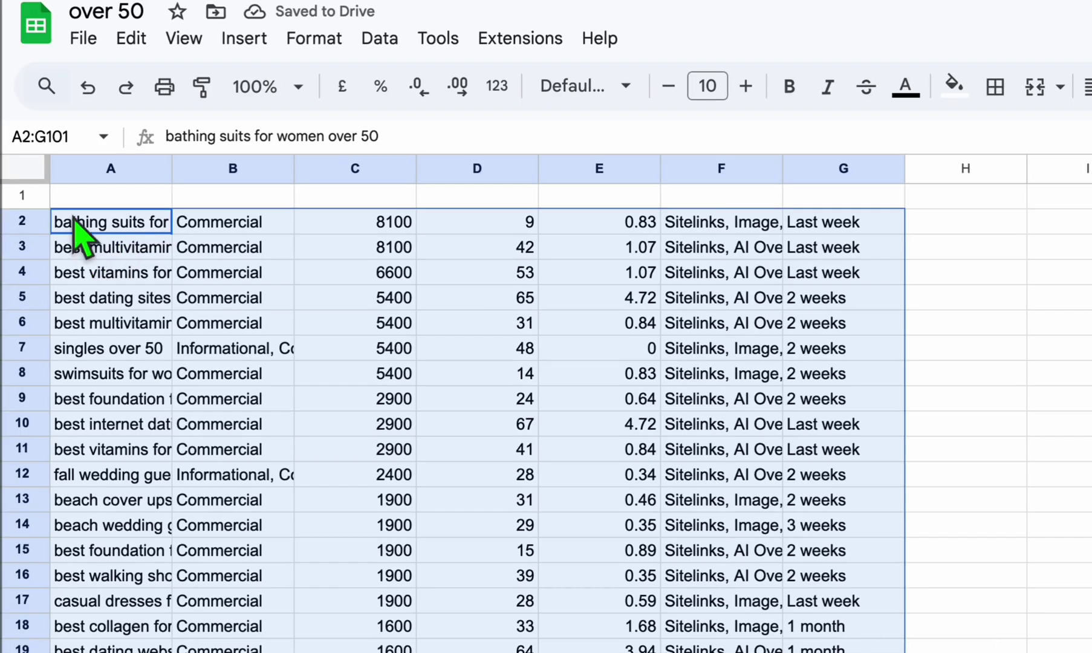
Delete columns B through G and widen column A to fit the keywords.
click(211, 168)
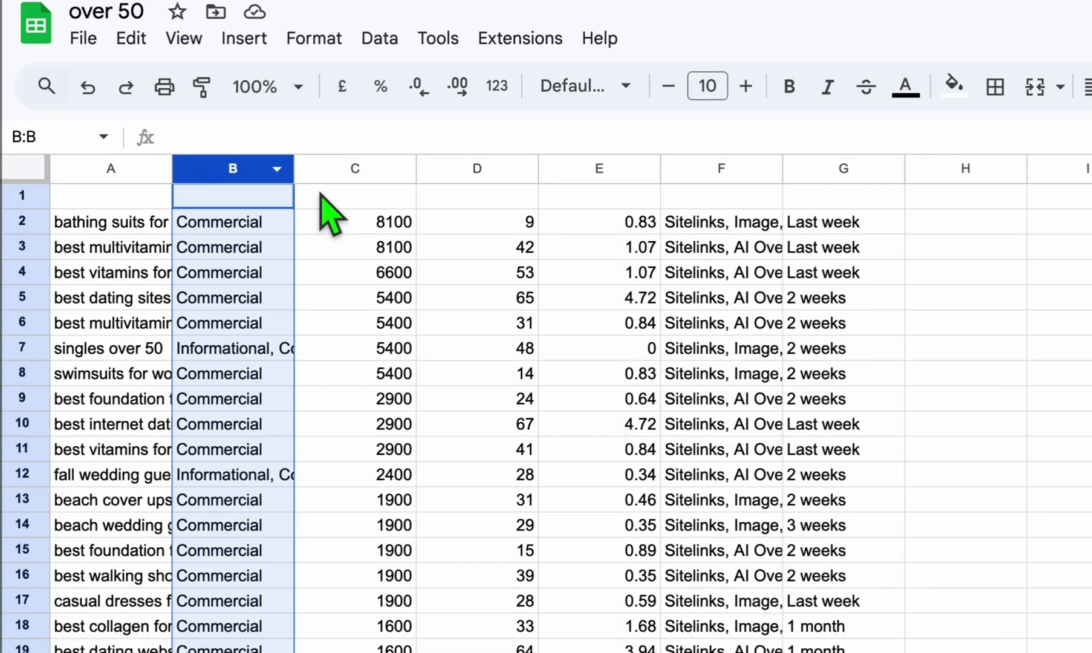
shift+click(819, 170)
right_click(821, 171)
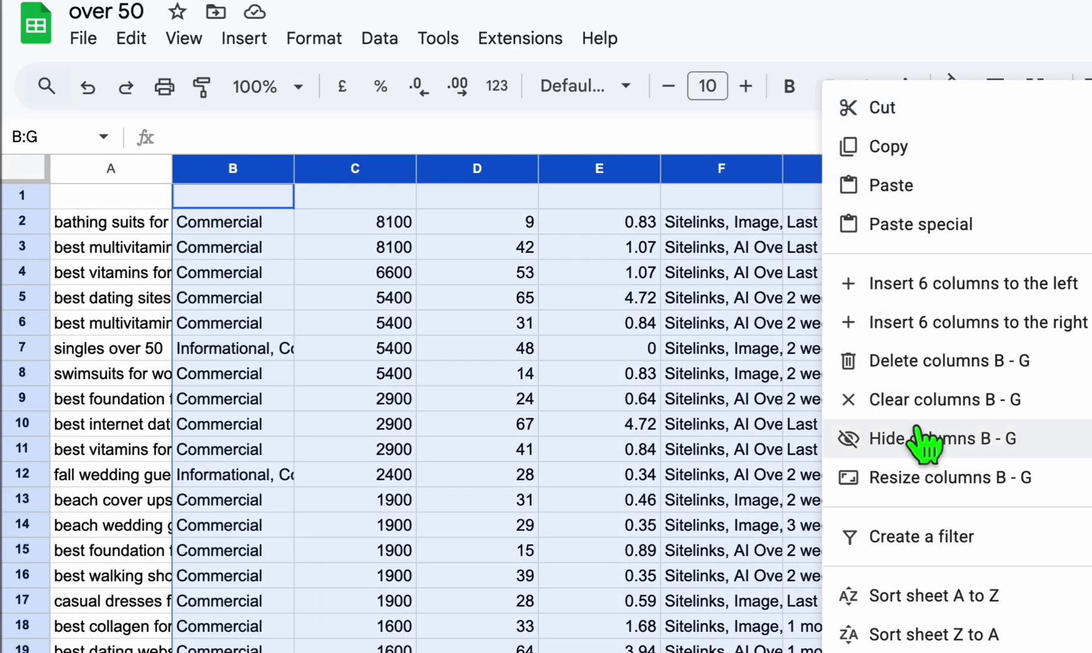
click(980, 362)
click(161, 224)
drag(171, 174, 319, 181)
Add 'keywords' and 'status' headers in A1 and B1, and 'pending' in B2.
click(215, 196)
text(keywords)
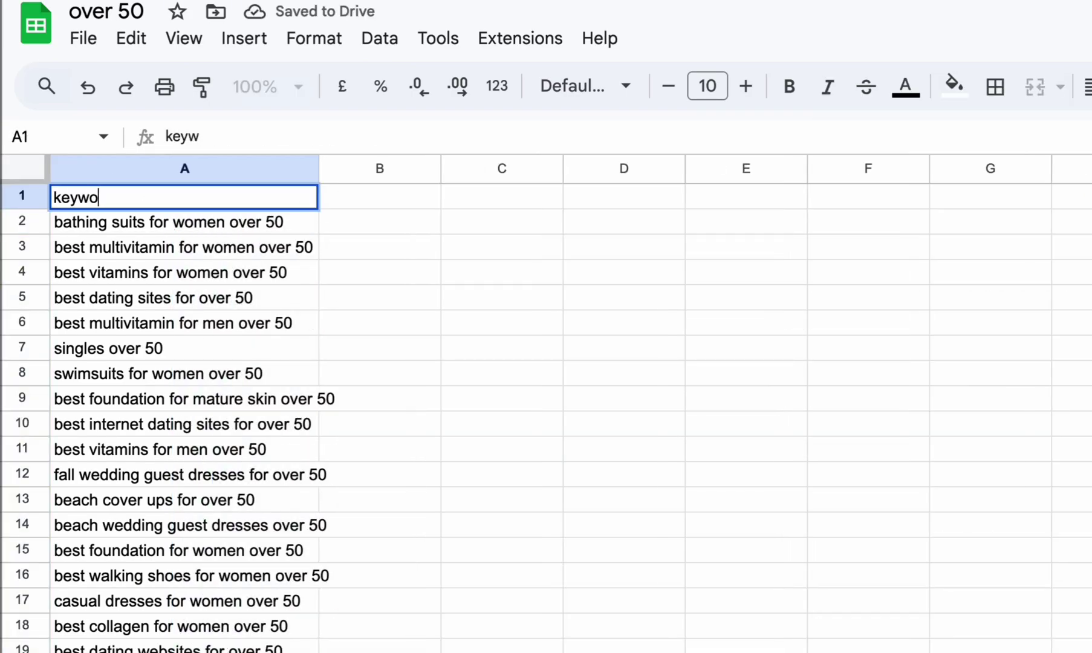
key(Tab)
text(status)
key(Return)
click(342, 229)
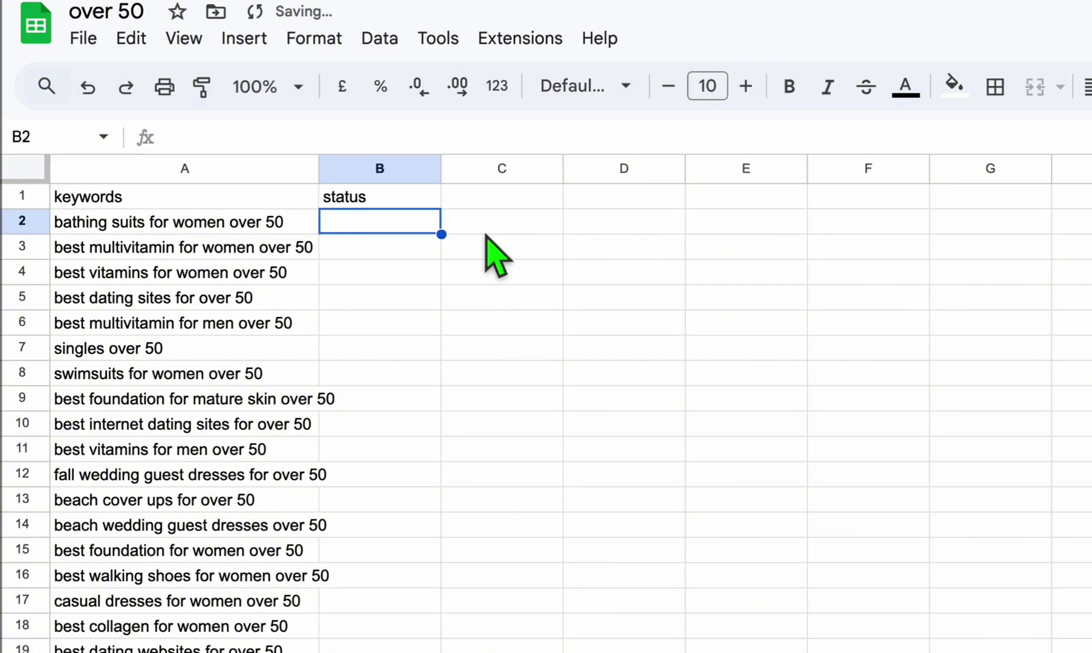
text(pending)
key(Return)
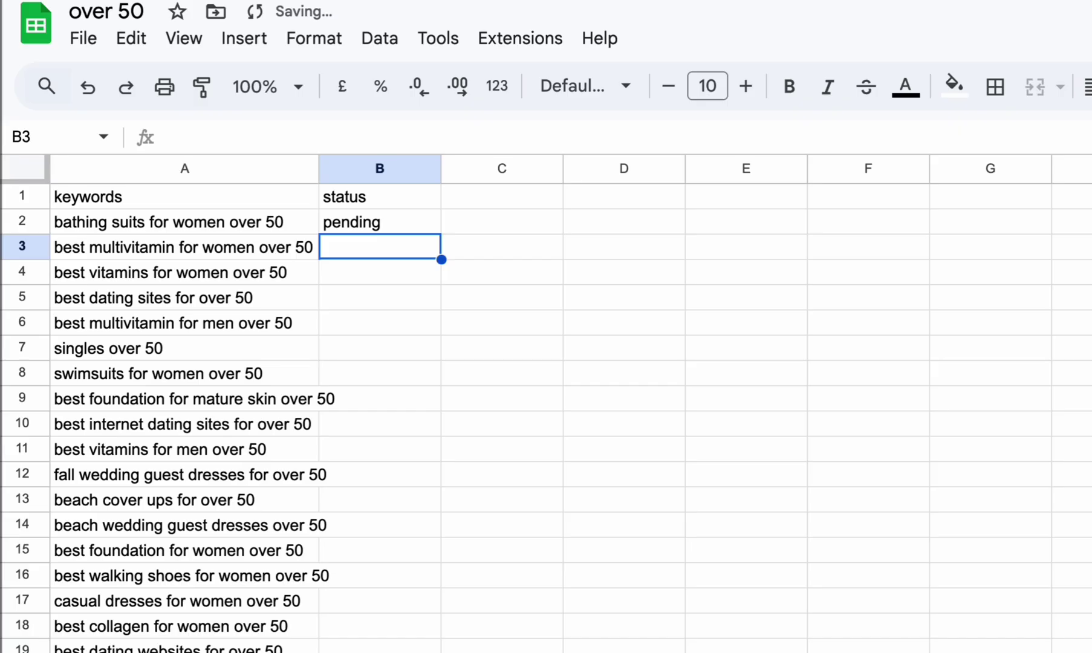
Fill 'pending' down column B and delete the 'singles over 50' and 'over 50 porn' rows.
click(362, 228)
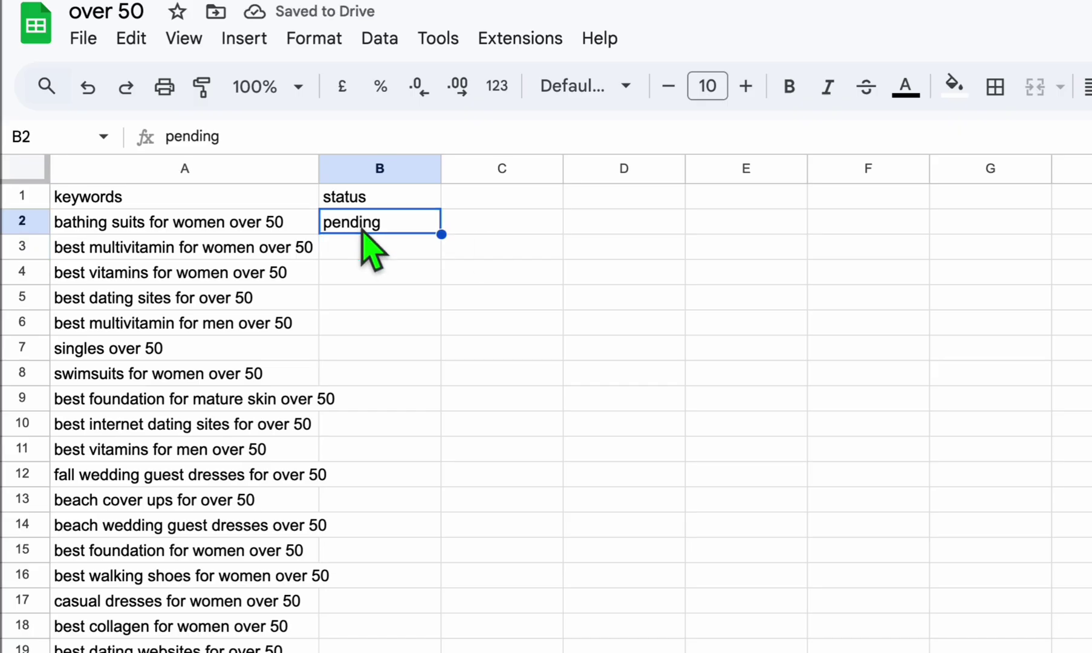
double_click(442, 234)
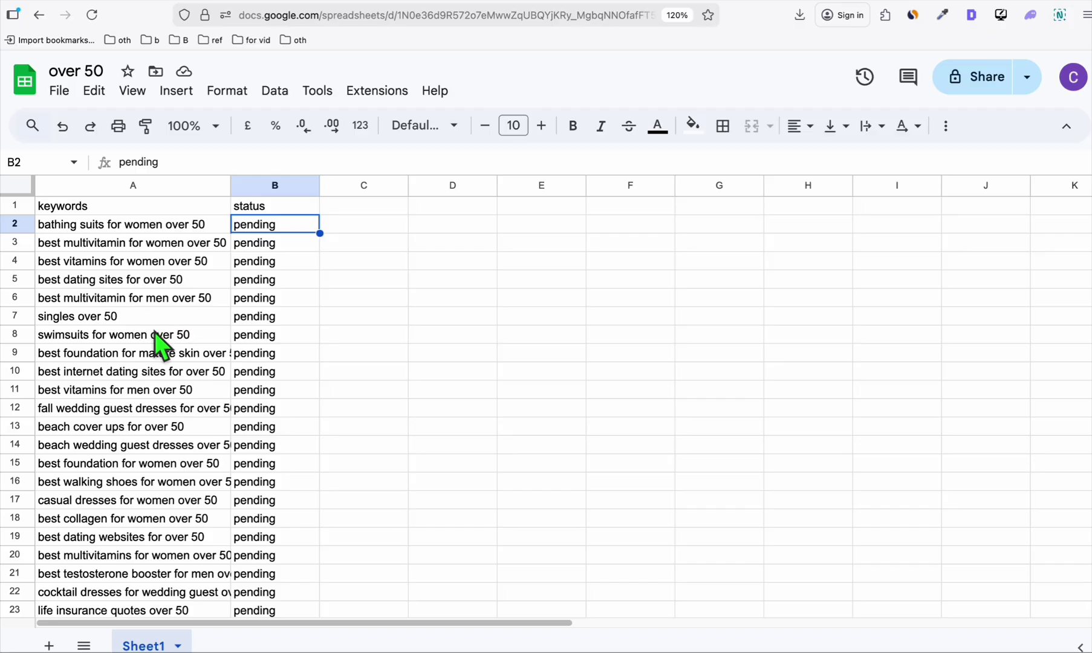
click(29, 317)
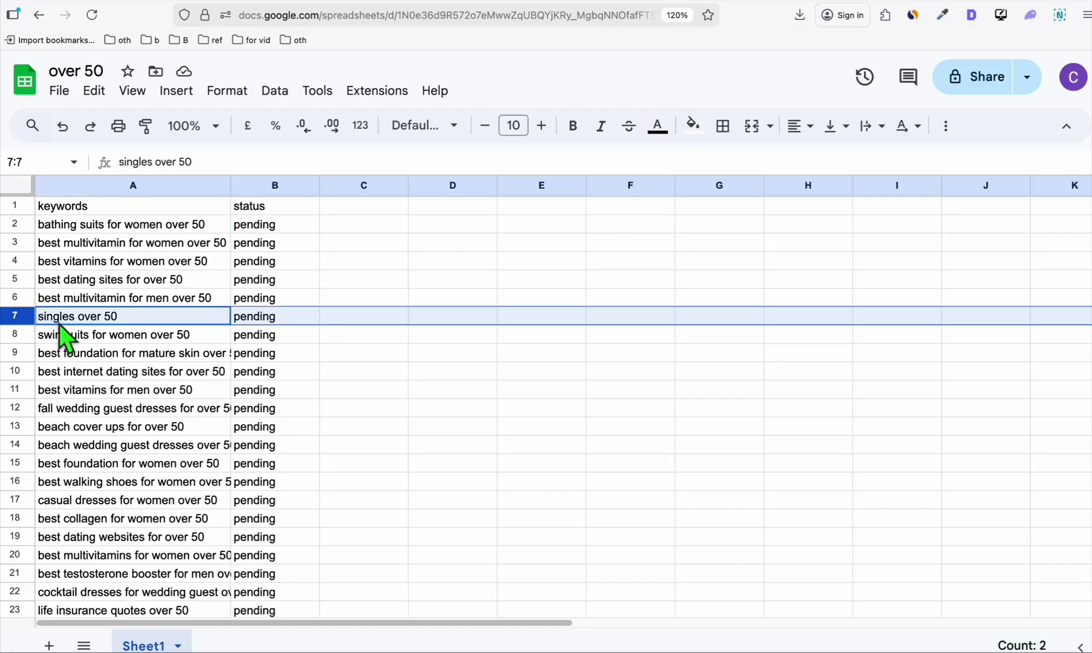
right_click(24, 315)
click(87, 402)
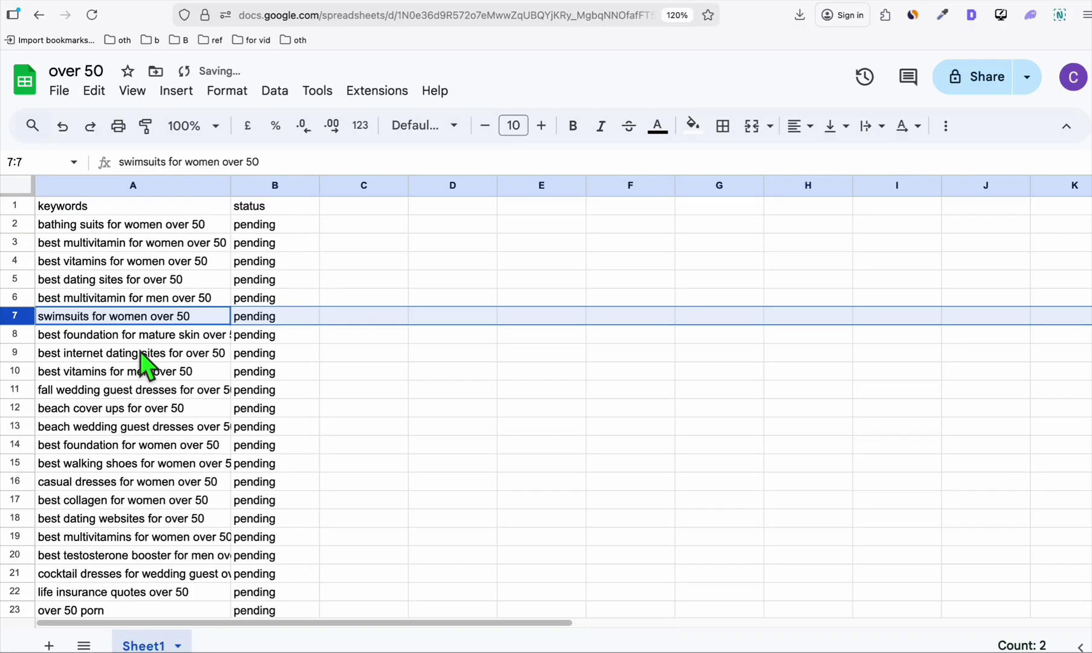
click(137, 339)
scroll(127, 453, down, 5)
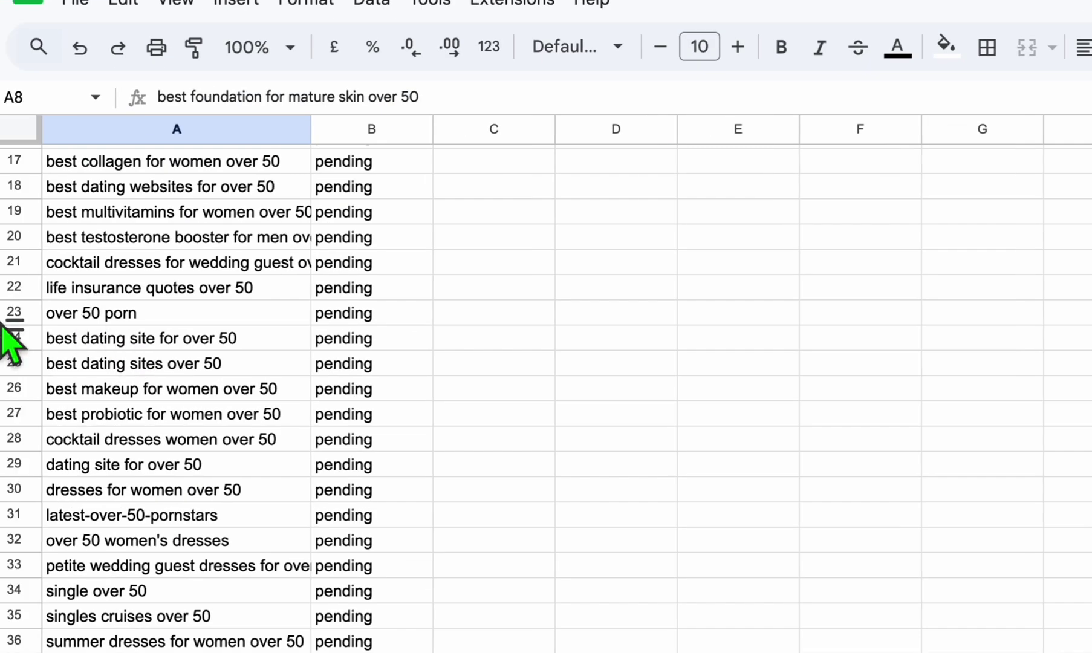
click(17, 319)
right_click(16, 319)
click(97, 423)
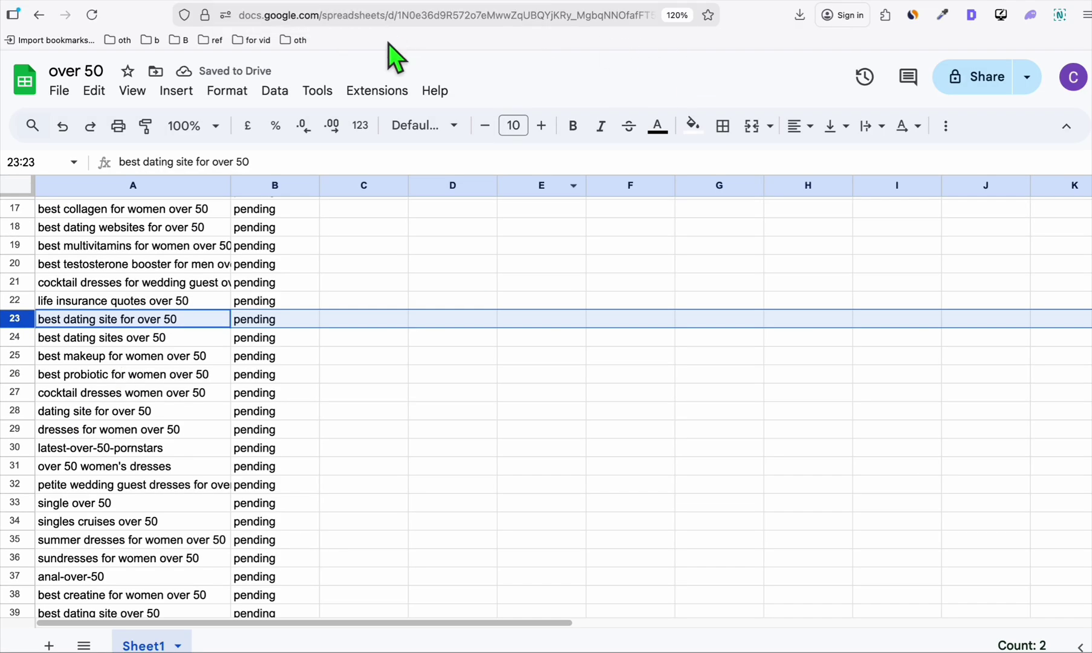
In Semrush, add a fifth excluded term and select all 100 refreshed results.
key(ctrl+Tab)
click(929, 445)
key(Return)
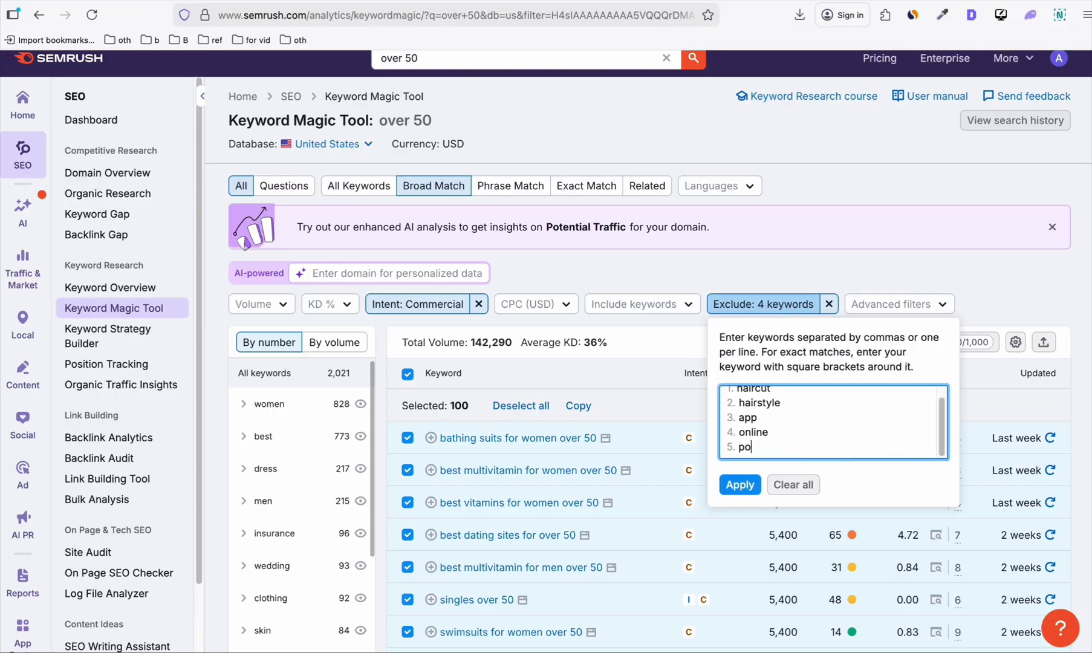
click(740, 484)
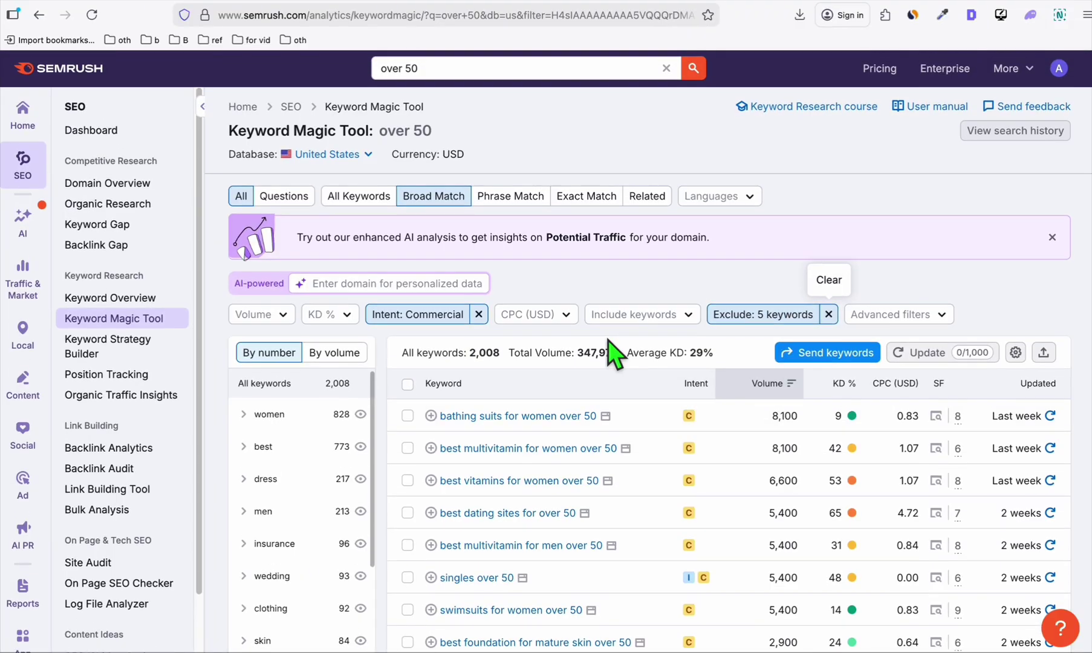
scroll(614, 357, down, 1)
click(408, 361)
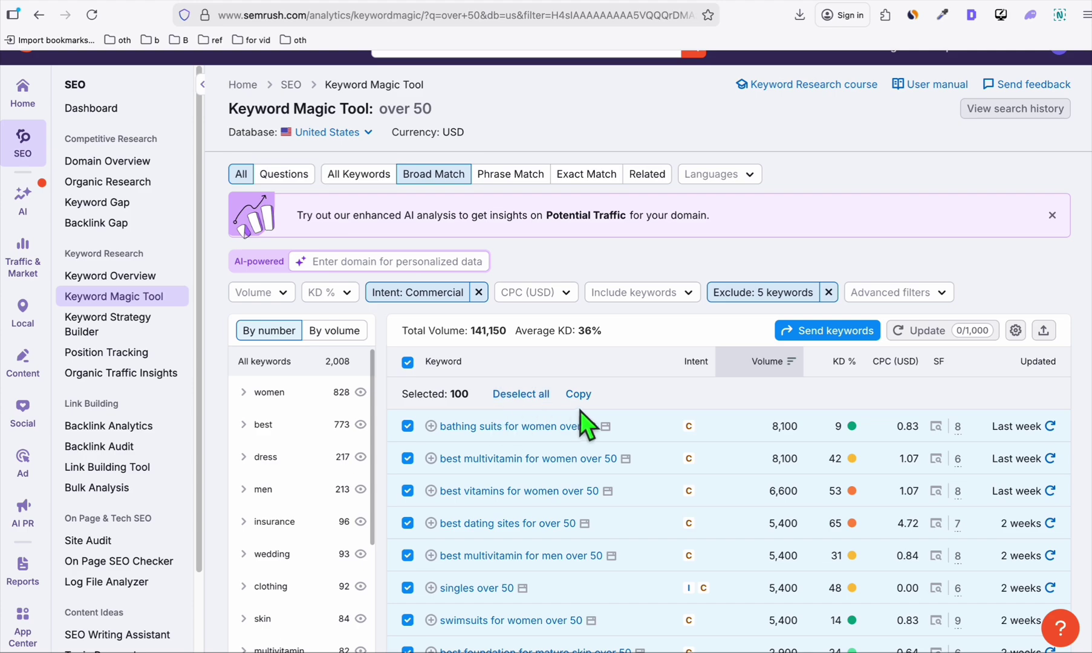
Paste the refreshed Semrush keywords into the over 50 sheet at A2.
click(129, 349)
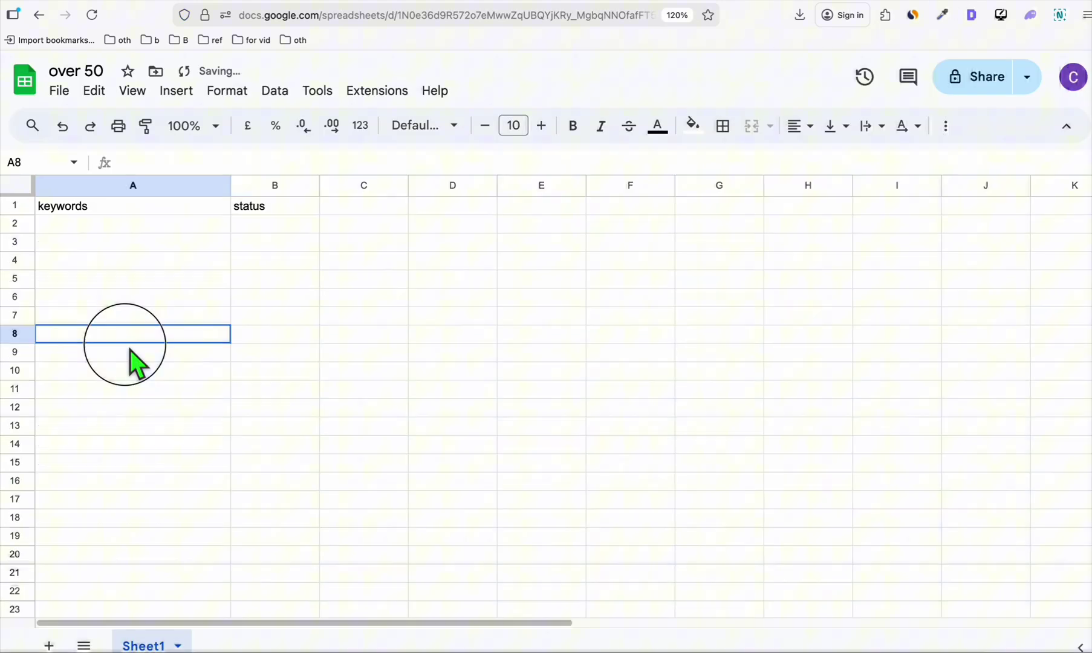
click(66, 229)
key(ctrl+v)
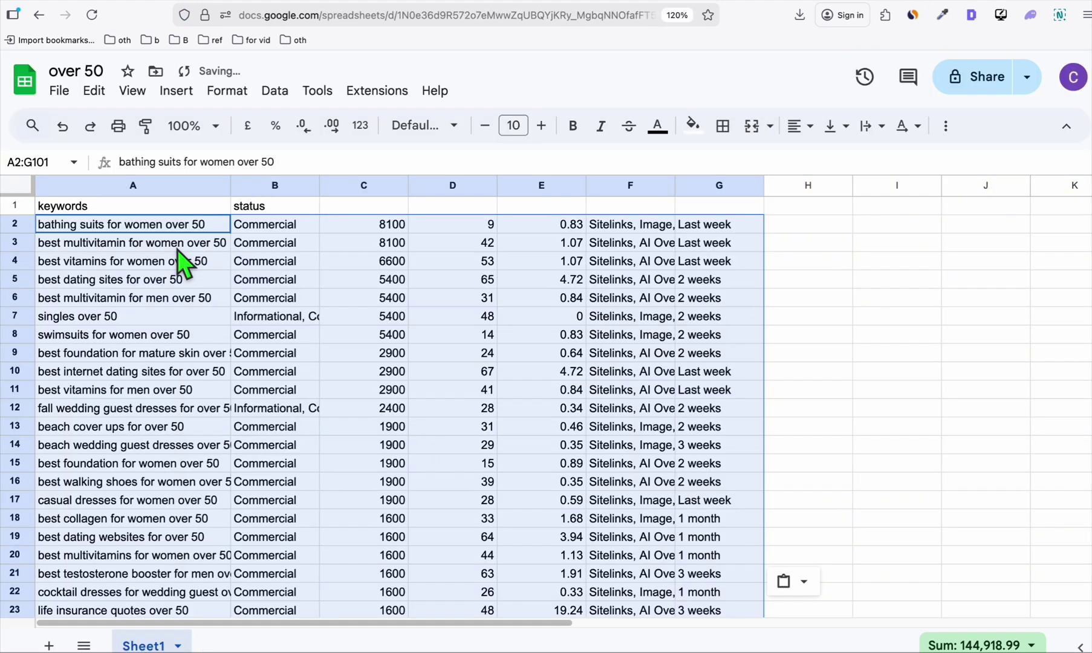
Select columns B through G for removal and check the pending status list.
click(274, 185)
shift+click(702, 185)
right_click(702, 186)
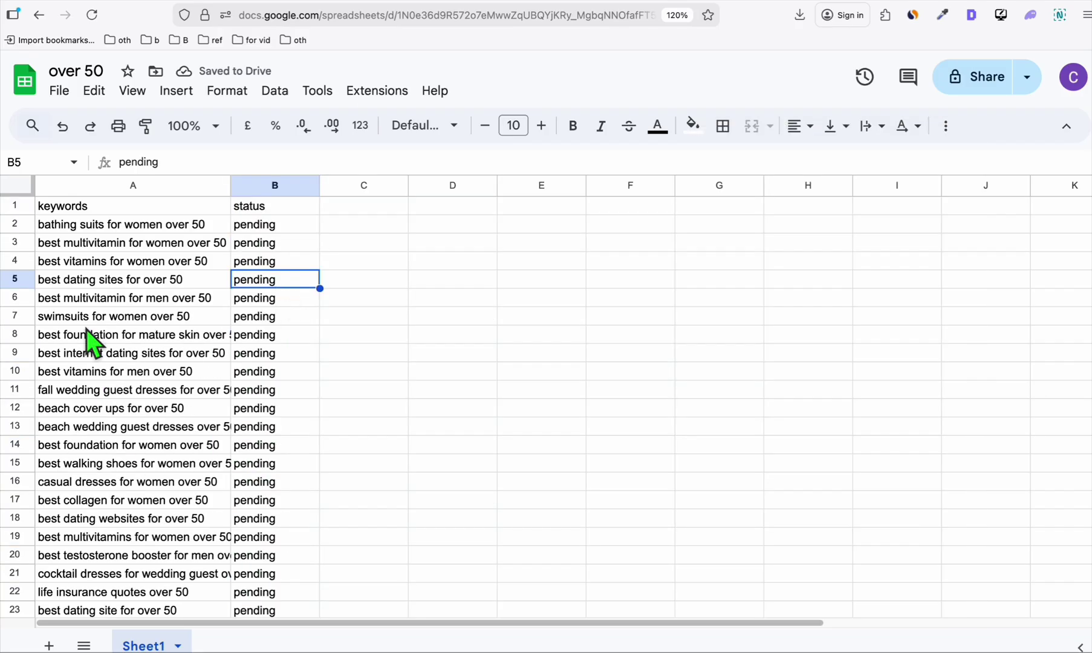
scroll(90, 328, down, 3)
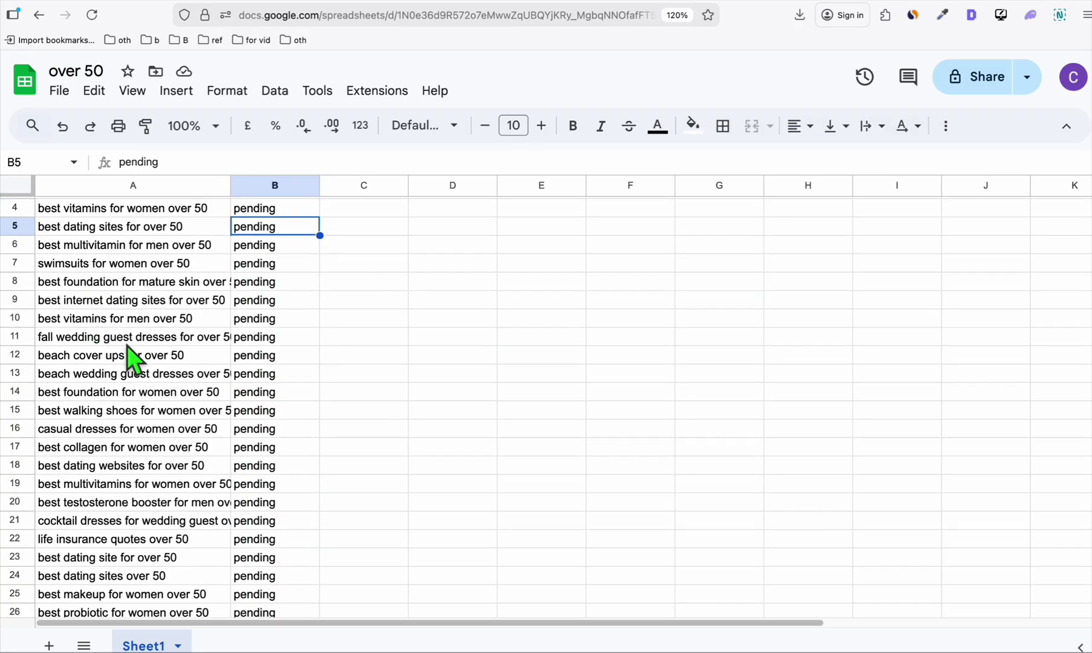
scroll(127, 345, down, 7)
scroll(136, 457, down, 10)
scroll(121, 397, up, 17)
scroll(121, 397, up, 2)
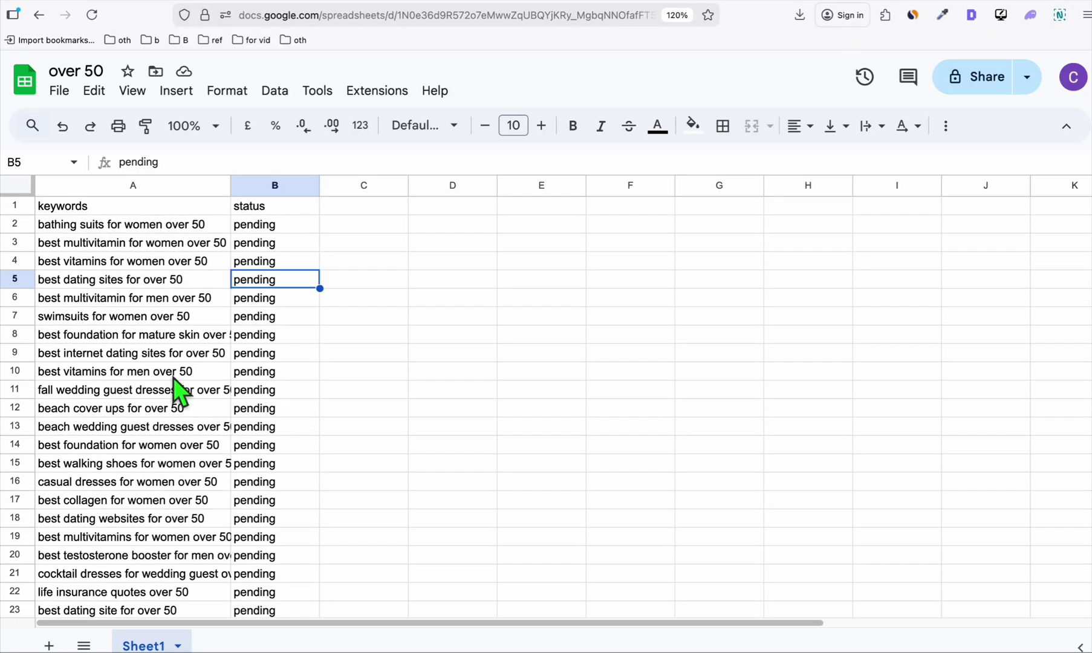
click(154, 353)
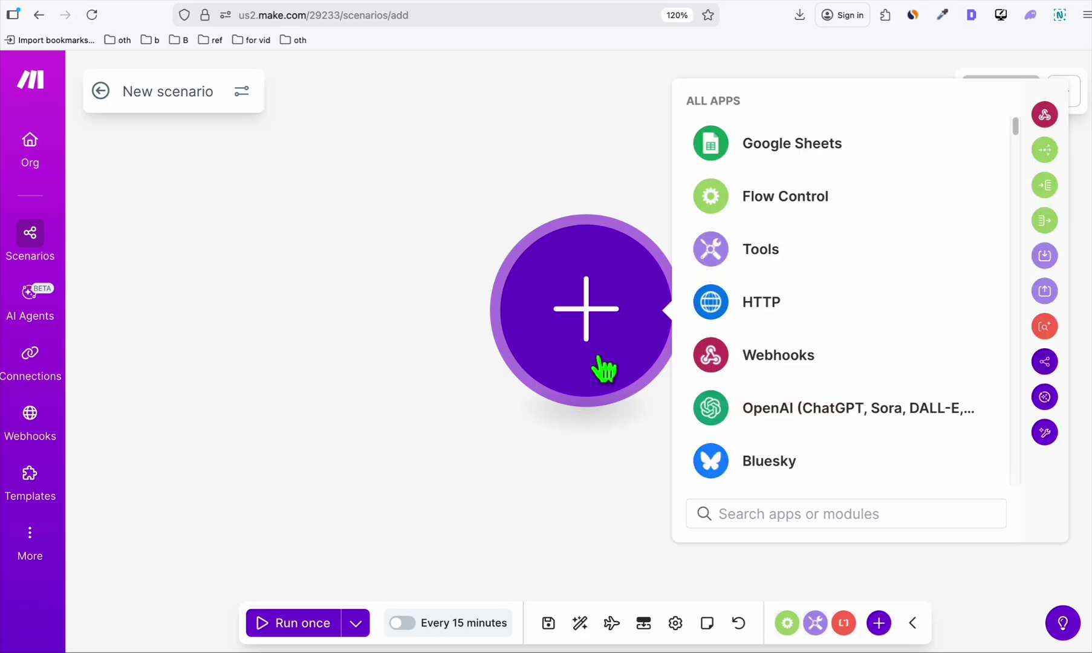
Move the starting module aside and choose Import Blueprint from the scenario's ⋯ menu.
drag(573, 346, 287, 278)
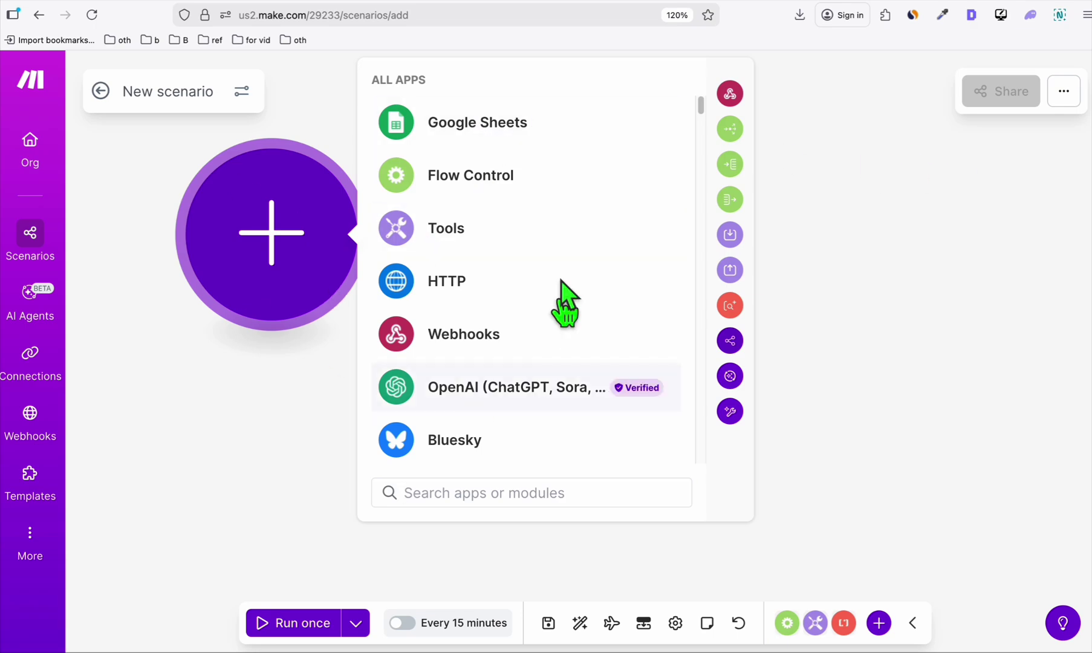
click(1065, 91)
click(914, 140)
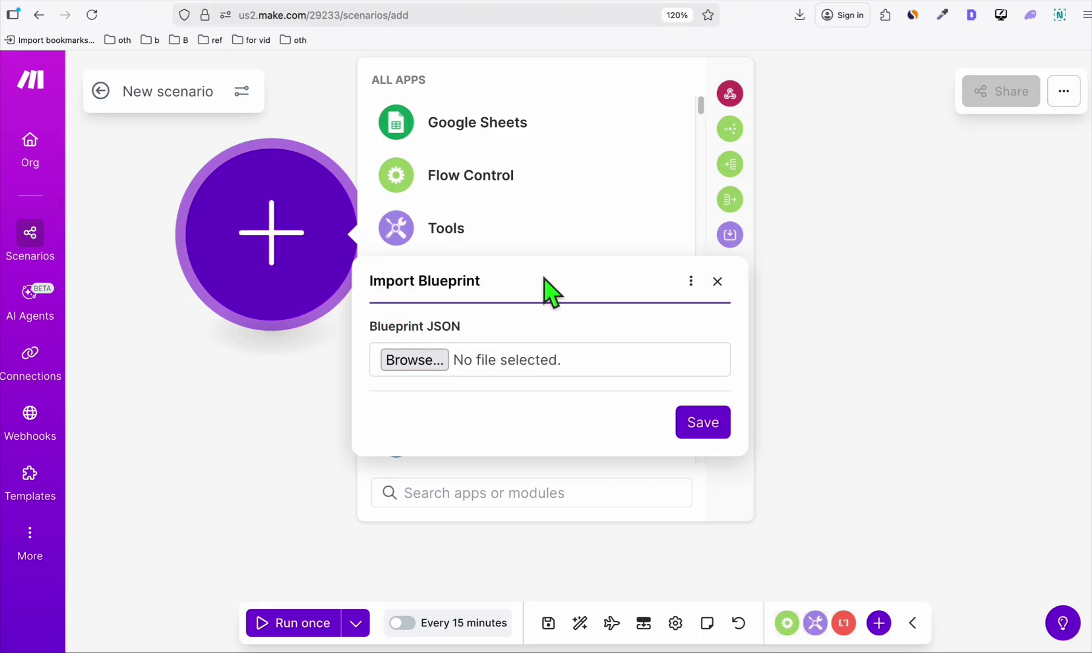
Go to the easyfree.com.au blueprint article and scroll to locate the download.
key(ctrl+Tab)
scroll(452, 176, up, 4)
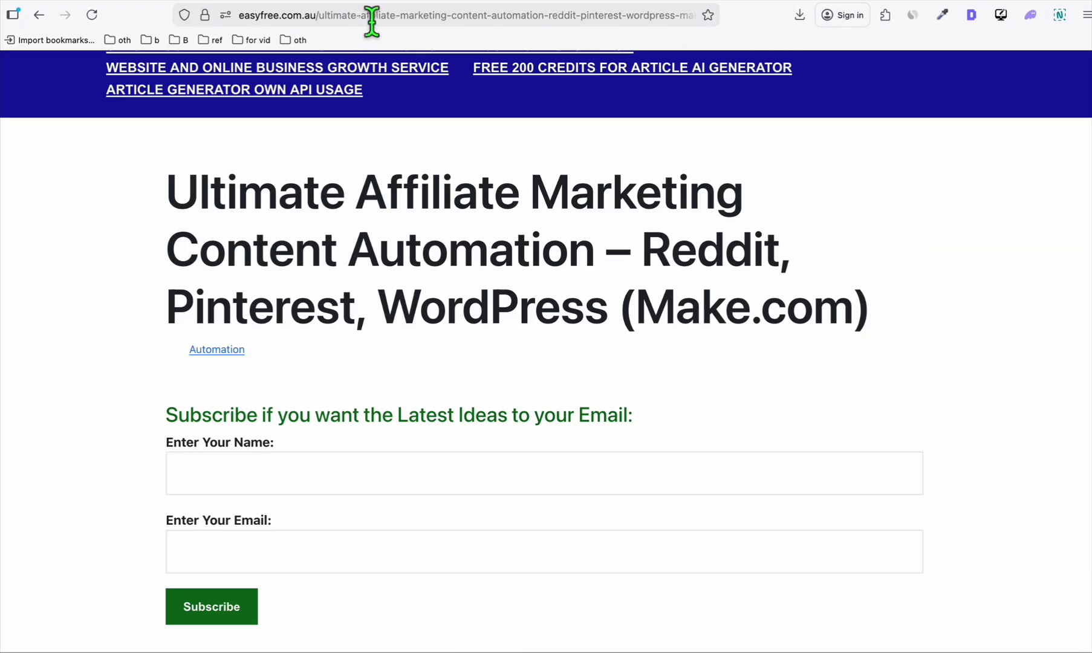
scroll(441, 217, down, 6)
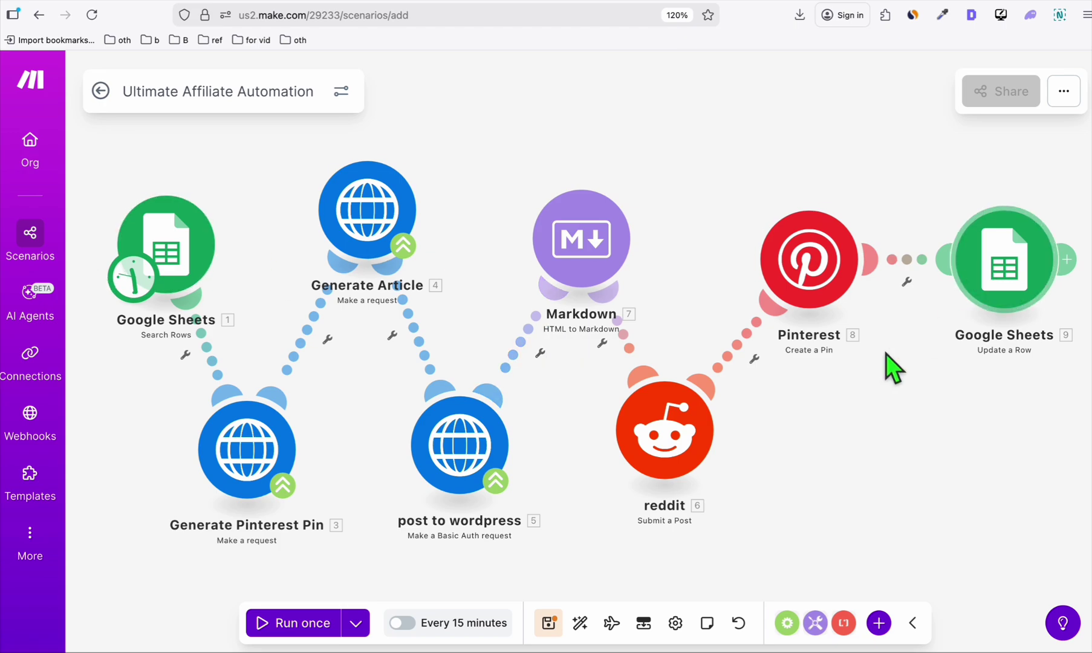
Inspect the WordPress posting module's request URL and its YOUR_website placeholder.
click(459, 449)
click(678, 251)
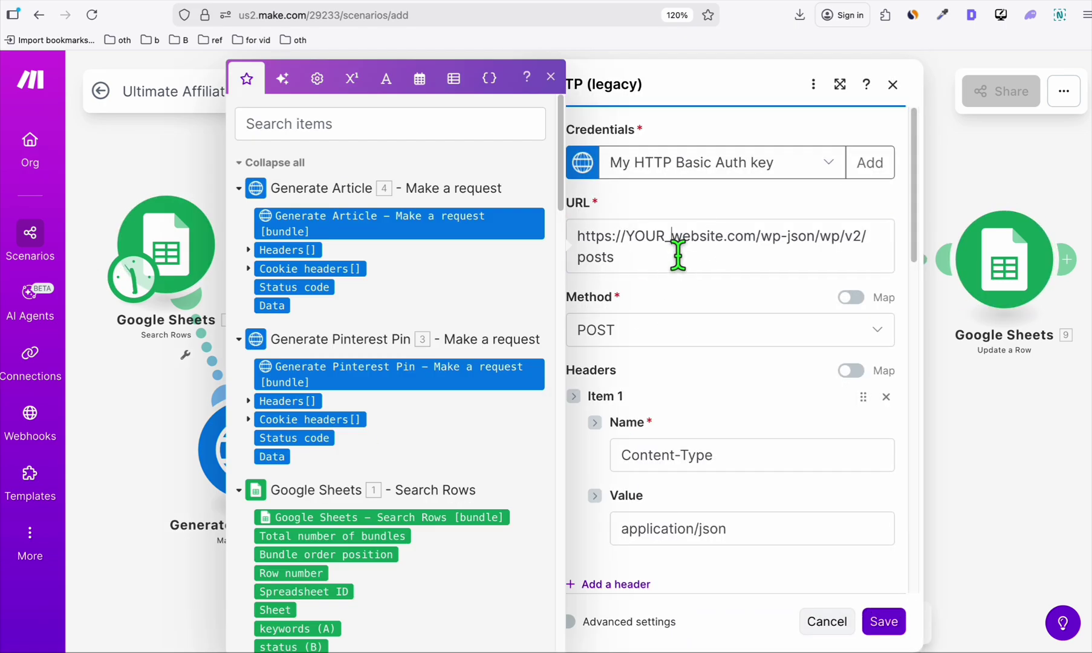
double_click(707, 275)
click(698, 299)
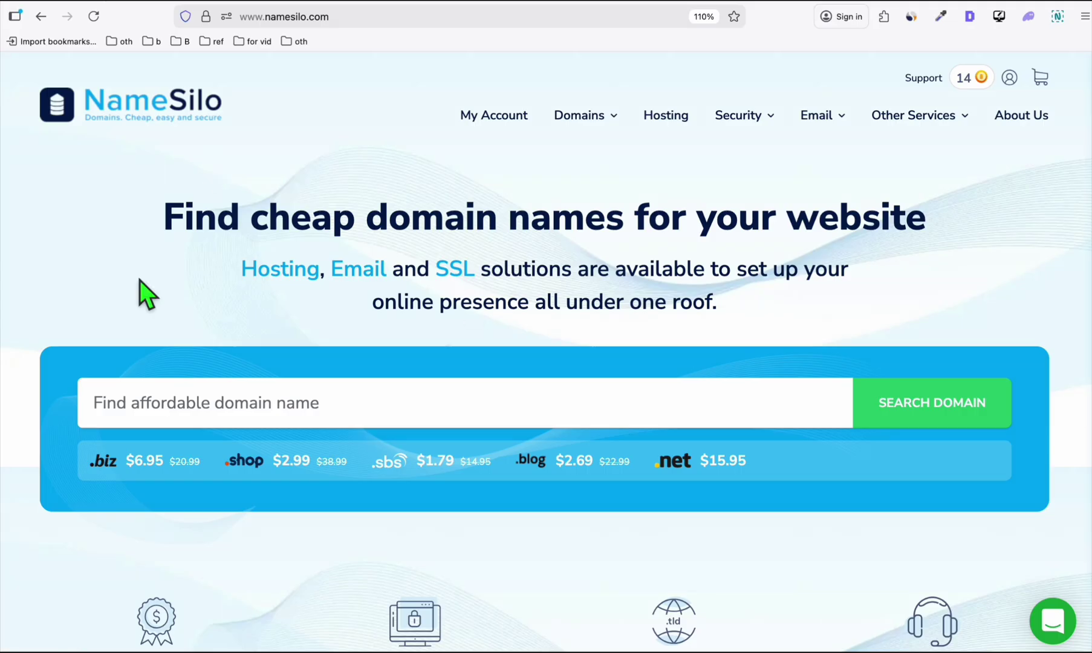
Search NameSilo for over50products and compare the .top extension price.
click(417, 406)
text(over50products)
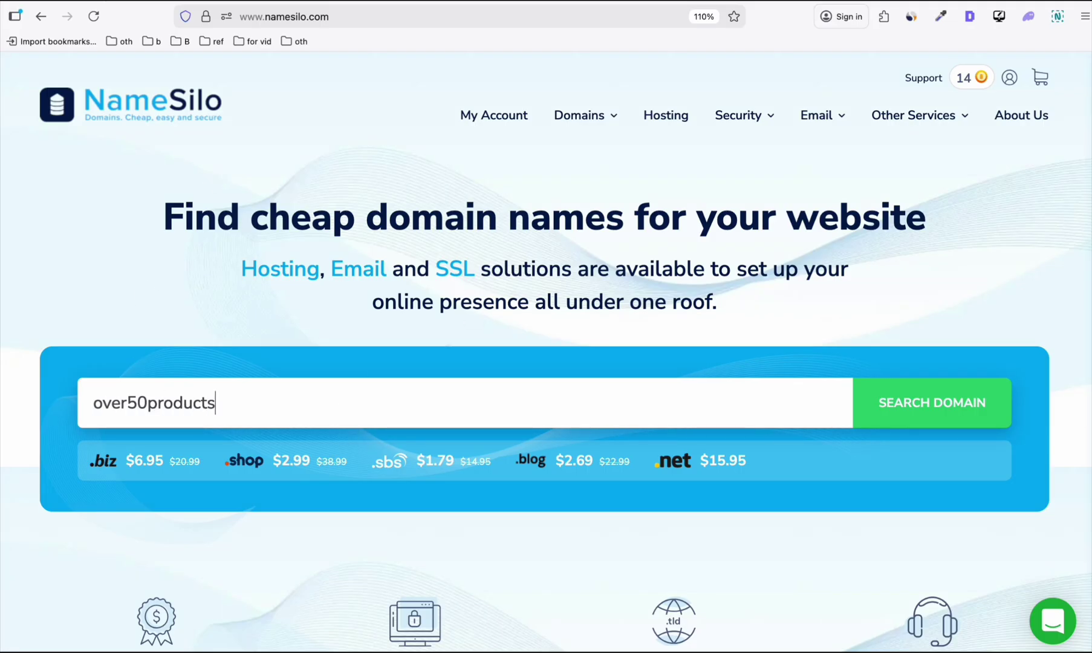
key(Return)
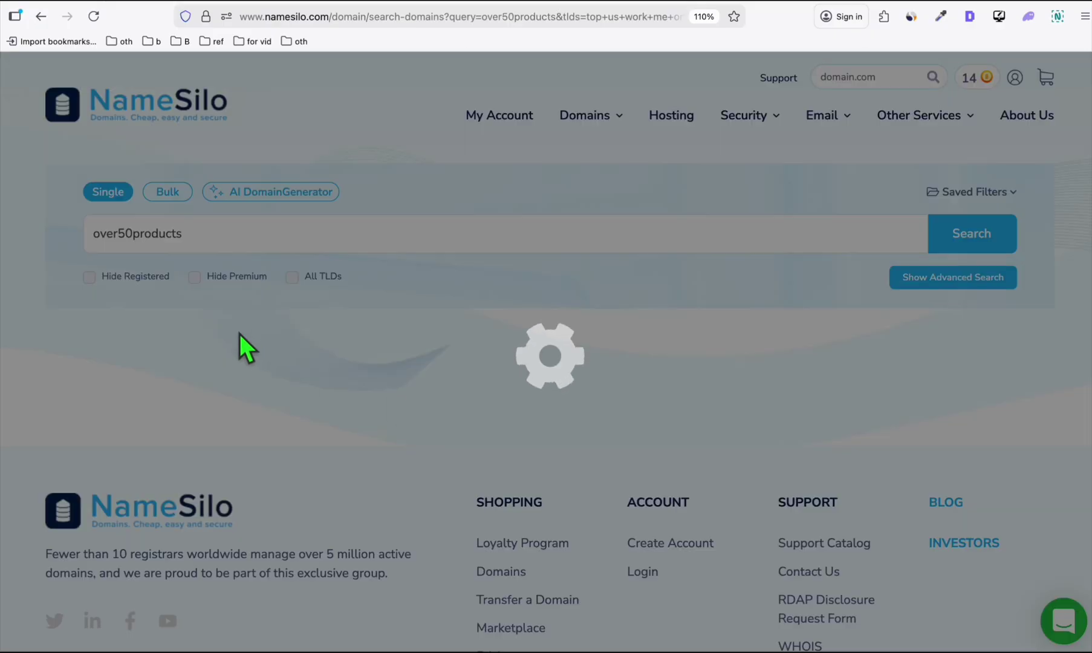
scroll(306, 348, down, 3)
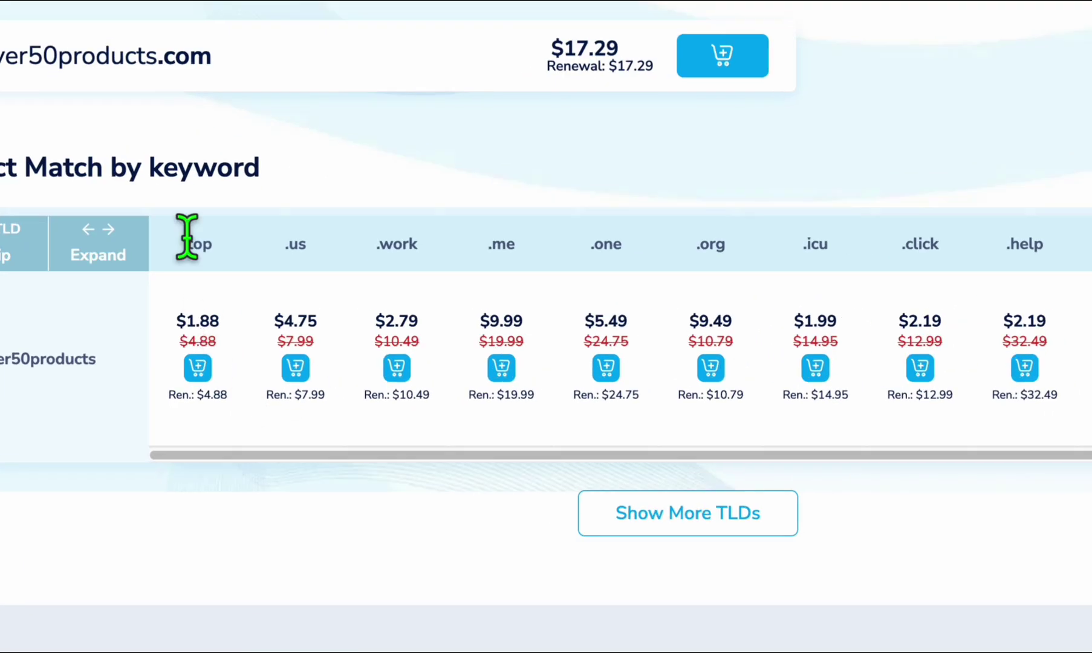
drag(202, 283, 221, 286)
click(212, 245)
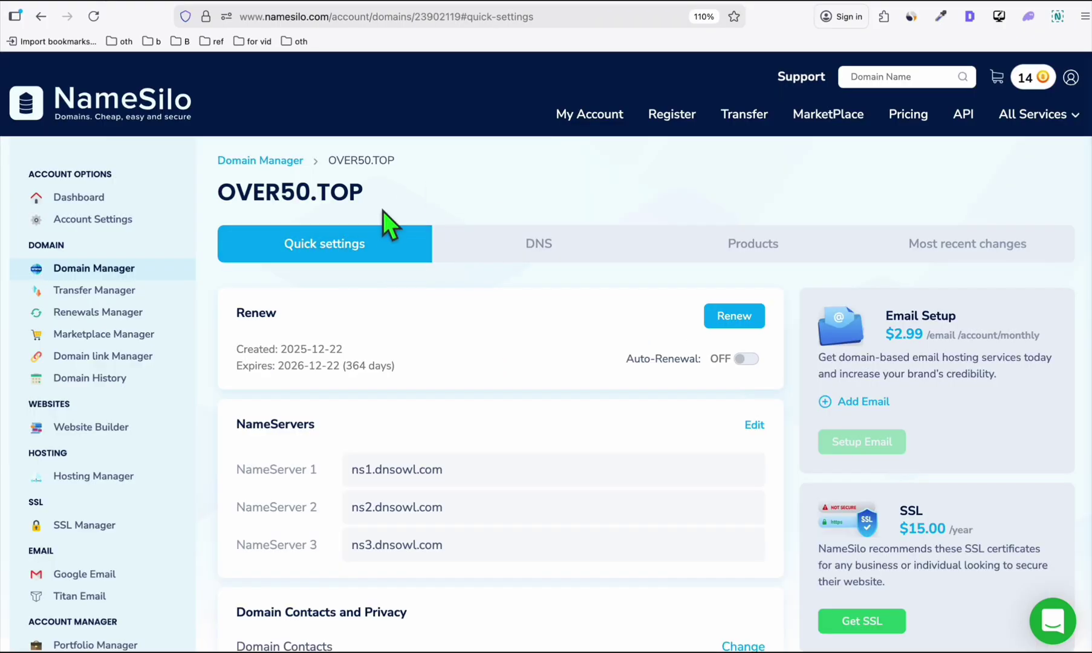
scroll(254, 179, down, 1)
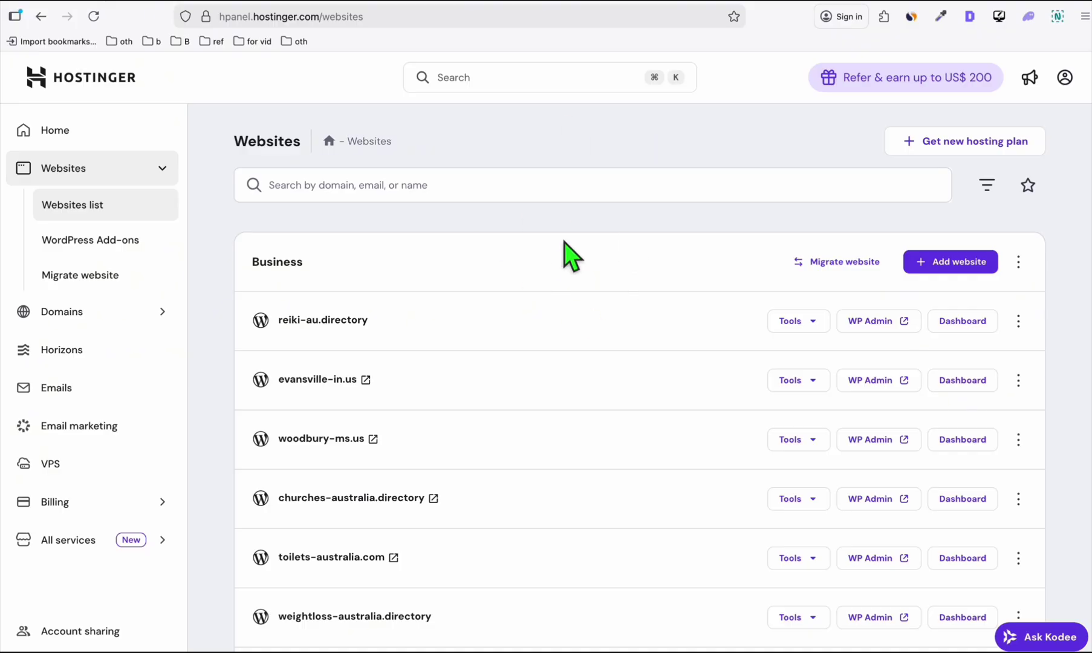
Select the OVER50.TOP domain name on NameSilo to copy it, then return to hPanel.
scroll(250, 317, down, 1)
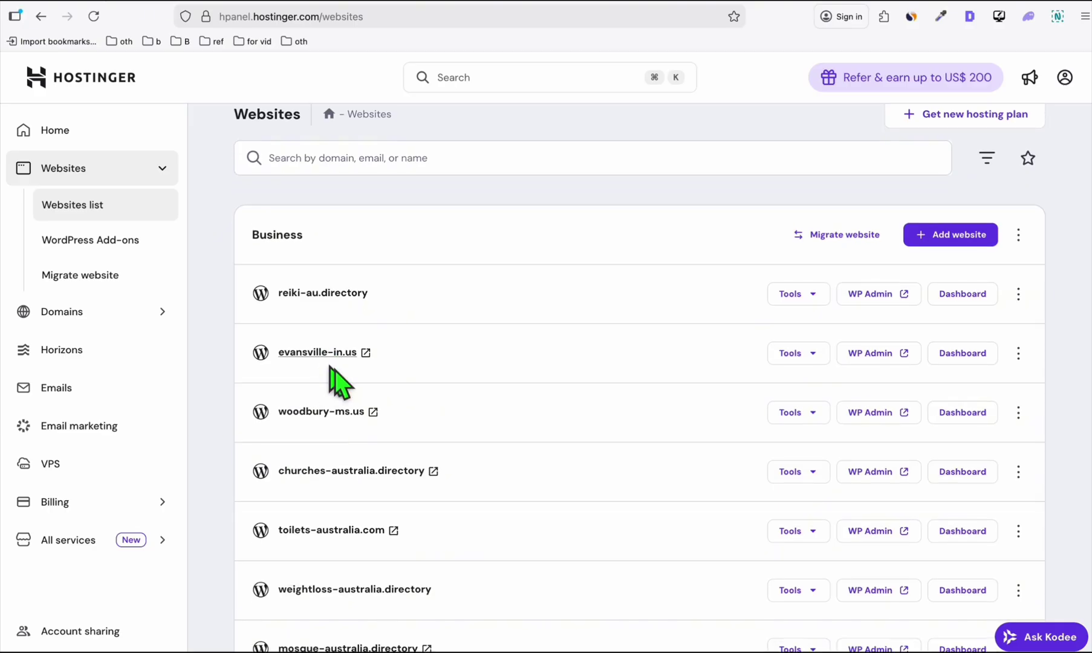
scroll(334, 210, up, 1)
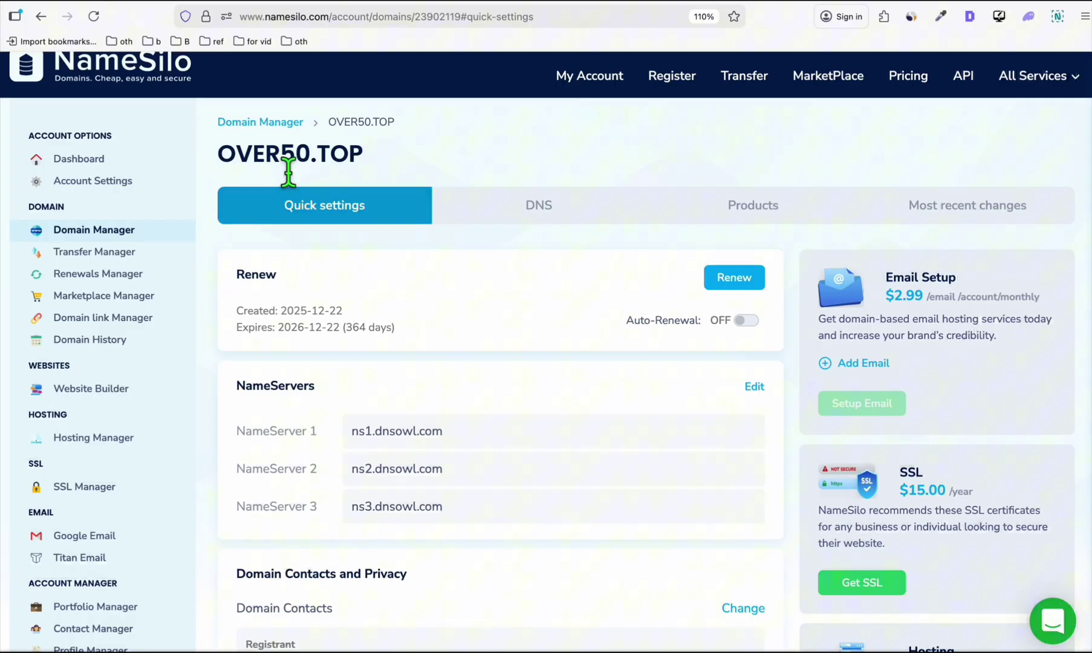
drag(237, 158, 374, 162)
click(374, 162)
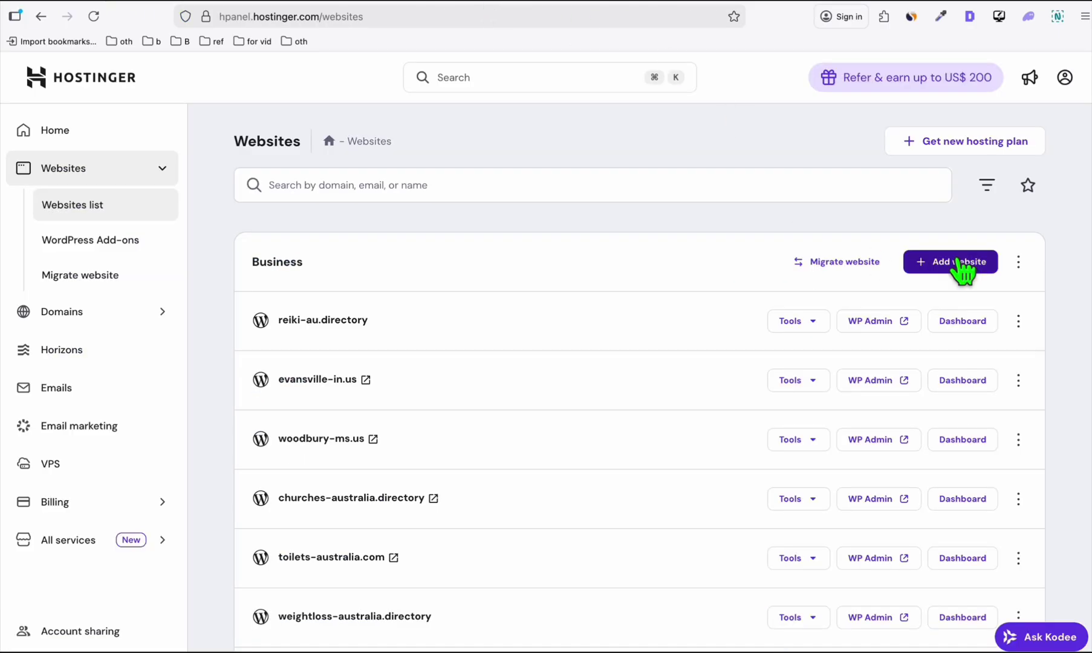
Add a blank WordPress website in hPanel on the already-owned domain OVER50.TOP.
click(962, 266)
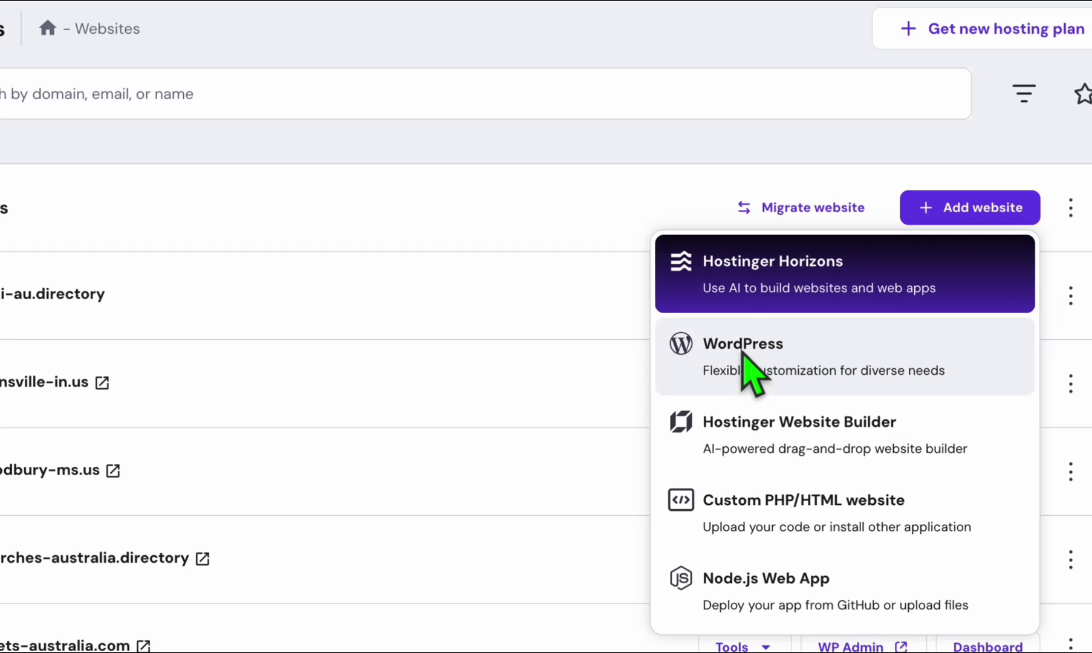
click(742, 357)
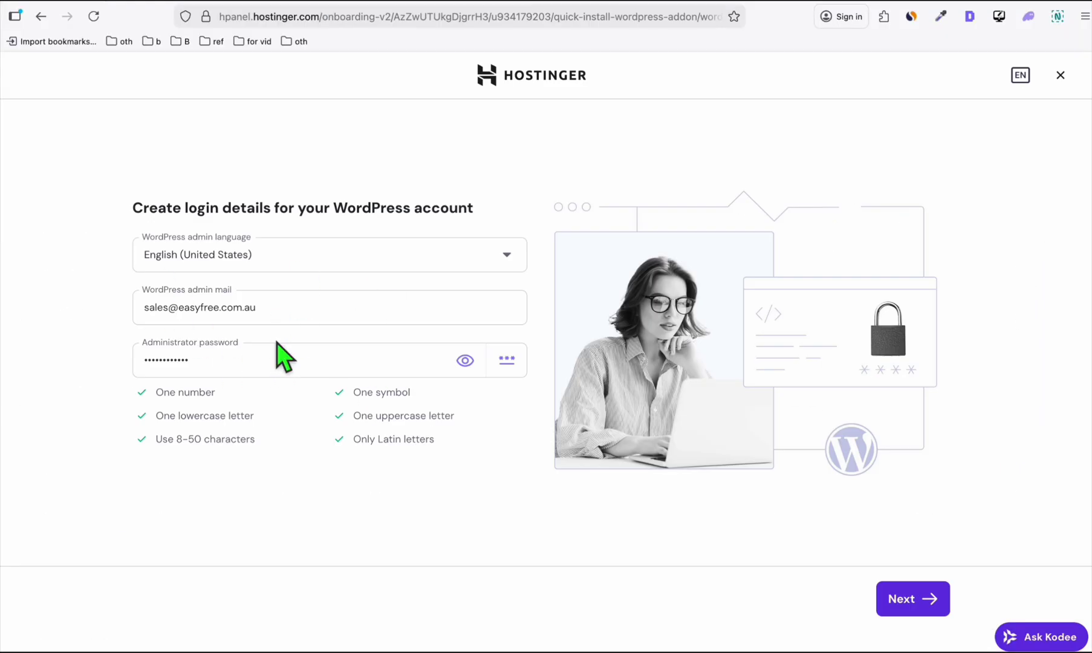
click(908, 598)
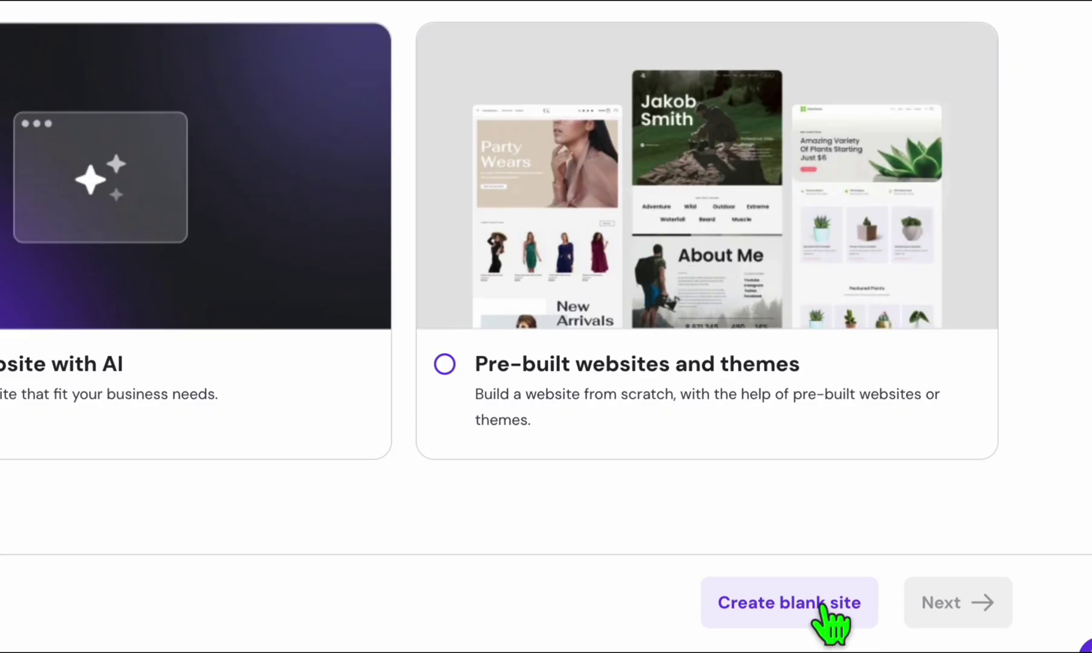
click(824, 604)
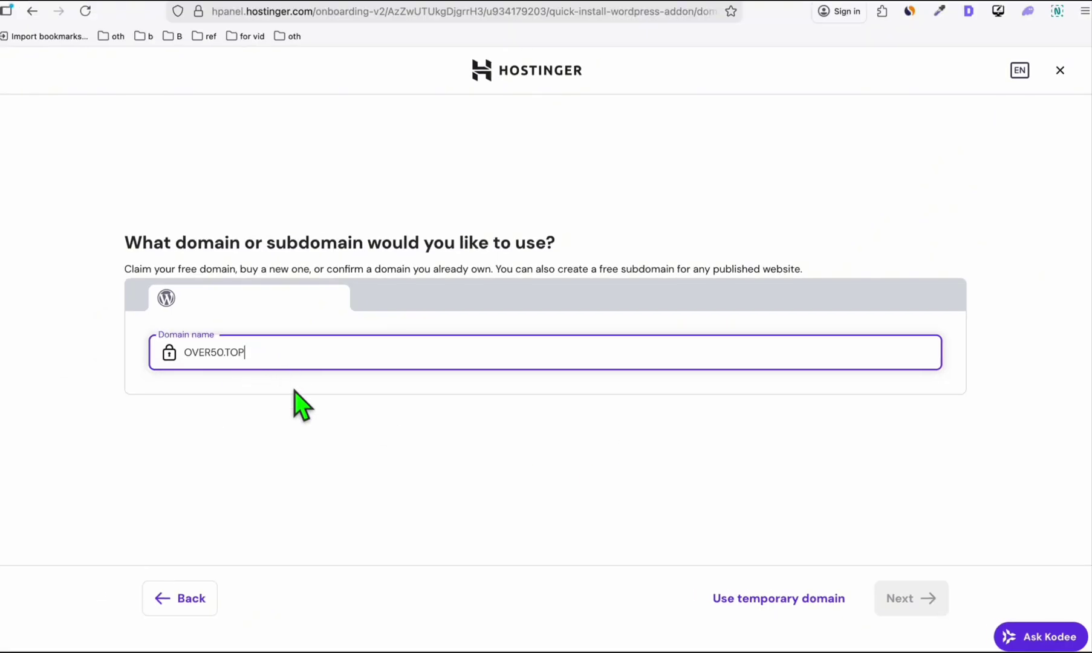
text(OVER50.TOP)
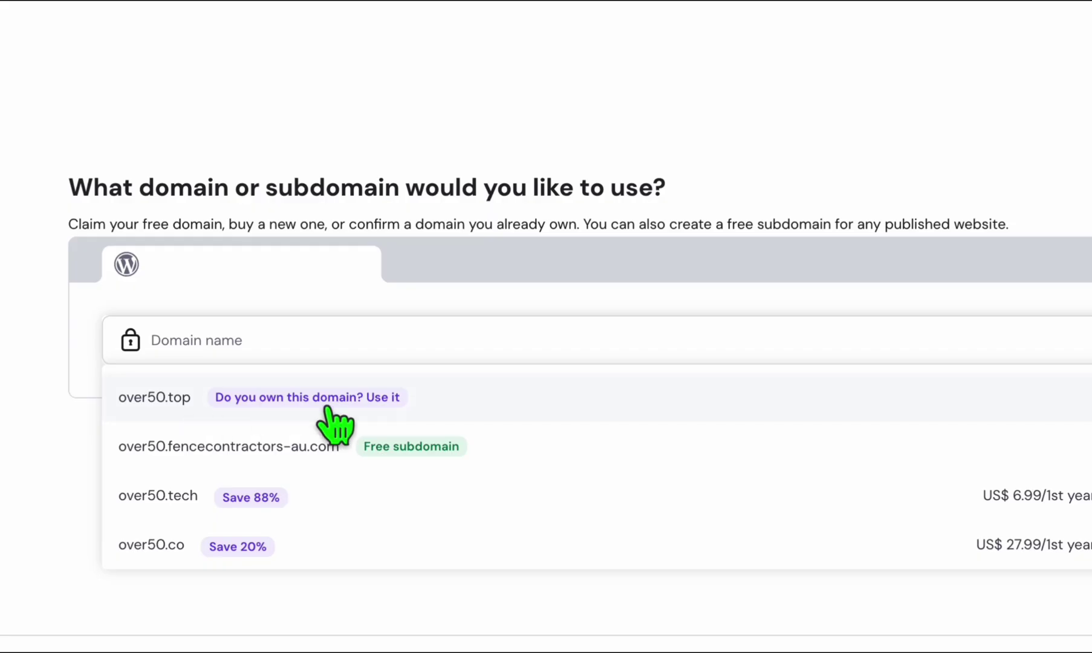
click(195, 398)
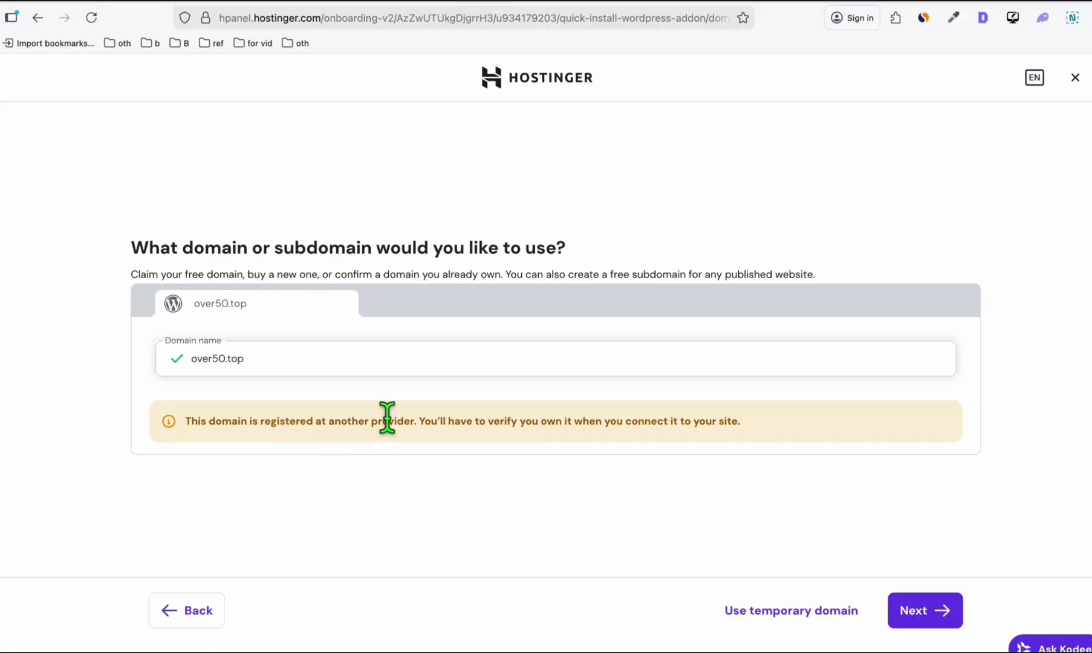
click(914, 617)
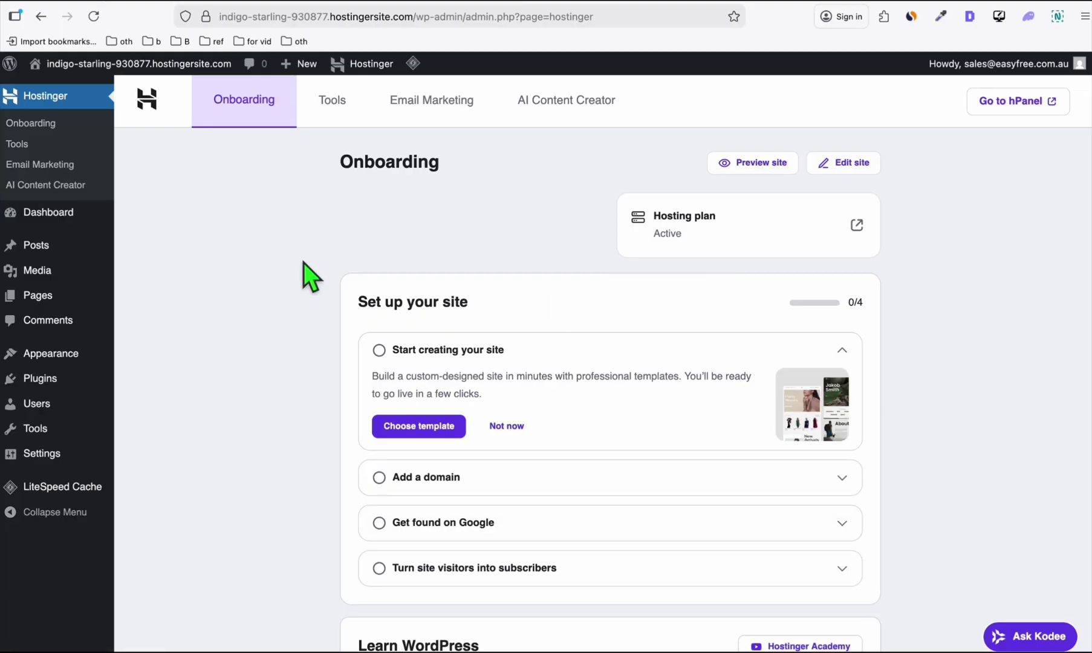
Open the over50.top connection guide and copy nameserver ns1.dns-parking.com.
scroll(315, 276, down, 3)
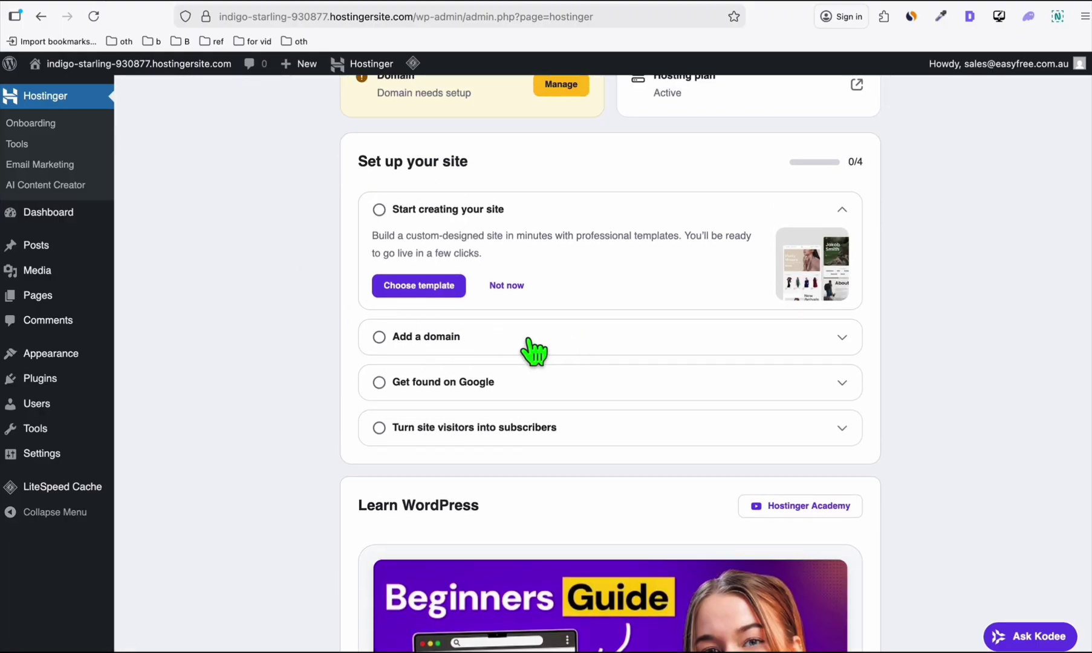
click(519, 345)
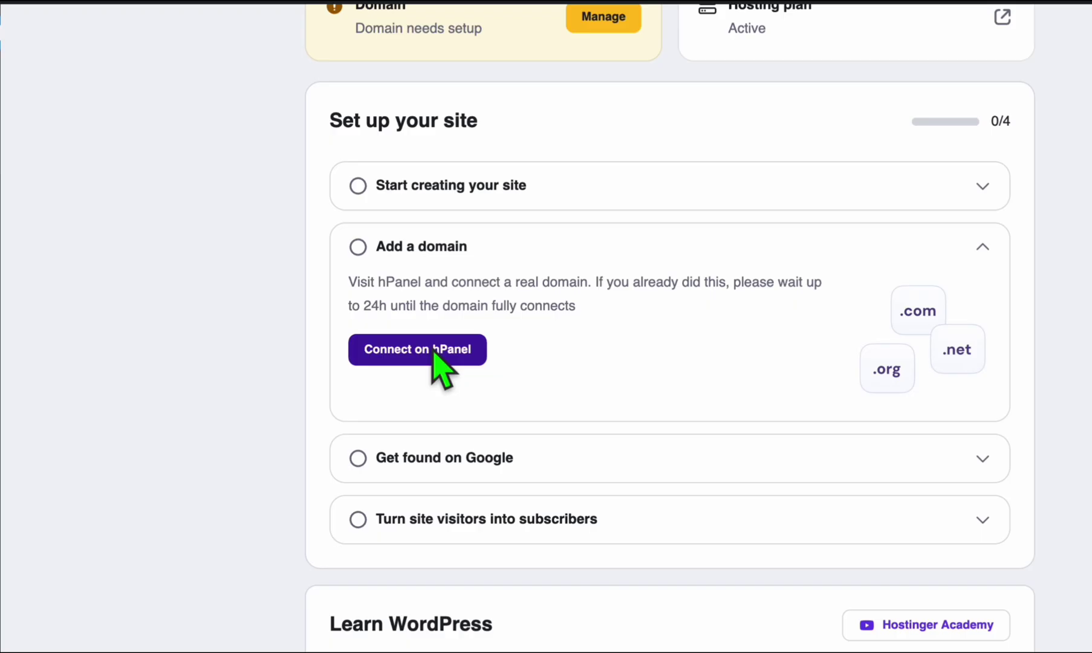
click(433, 355)
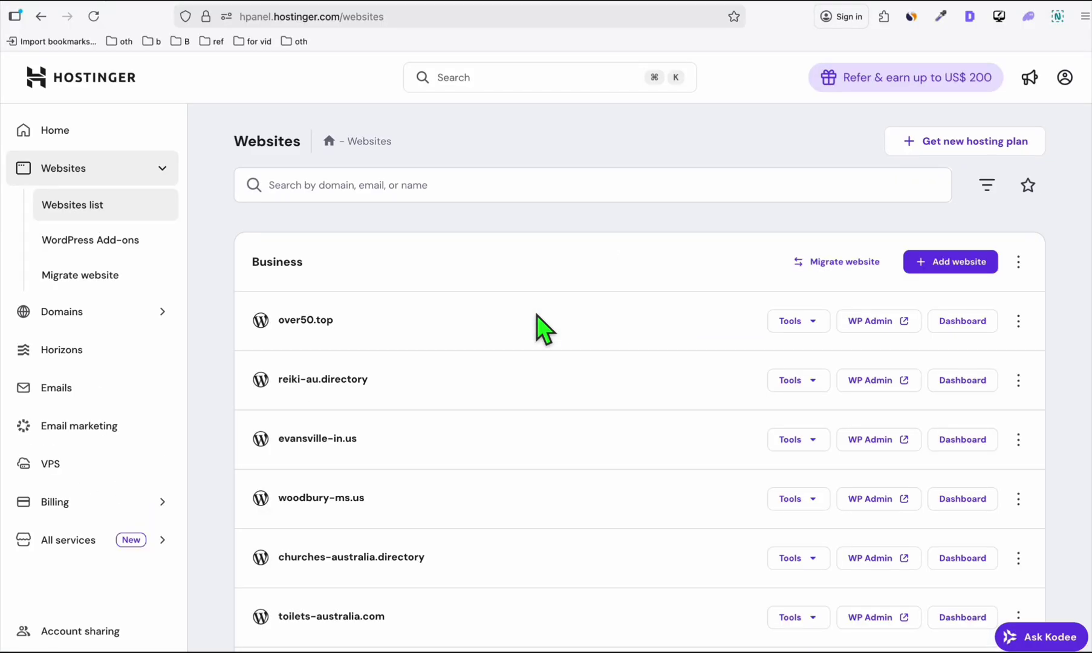
click(294, 349)
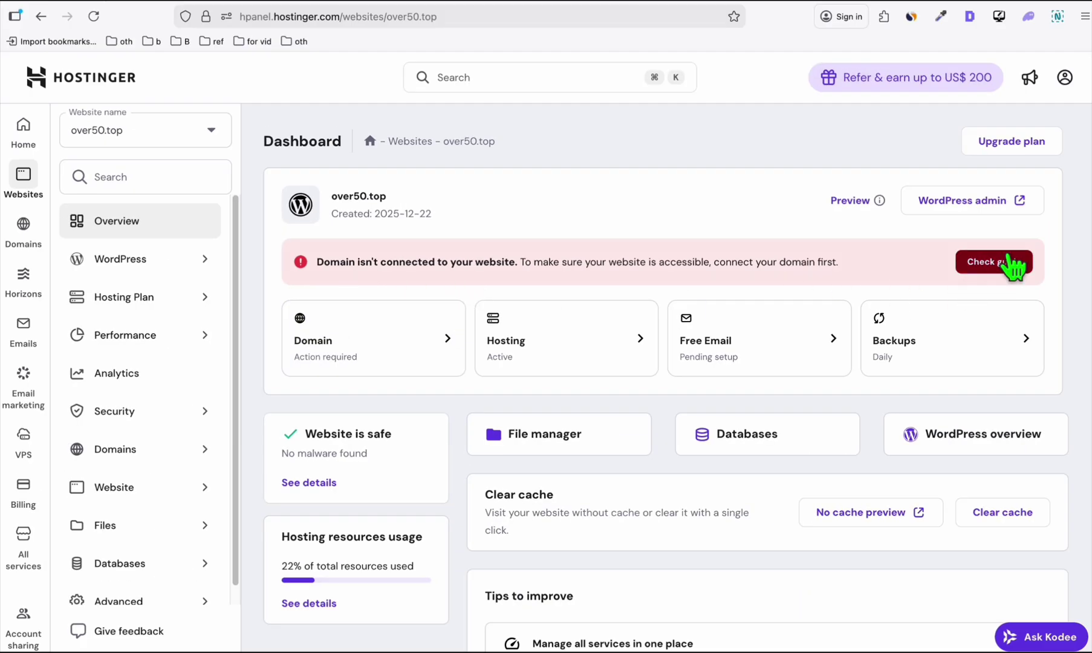
click(1013, 266)
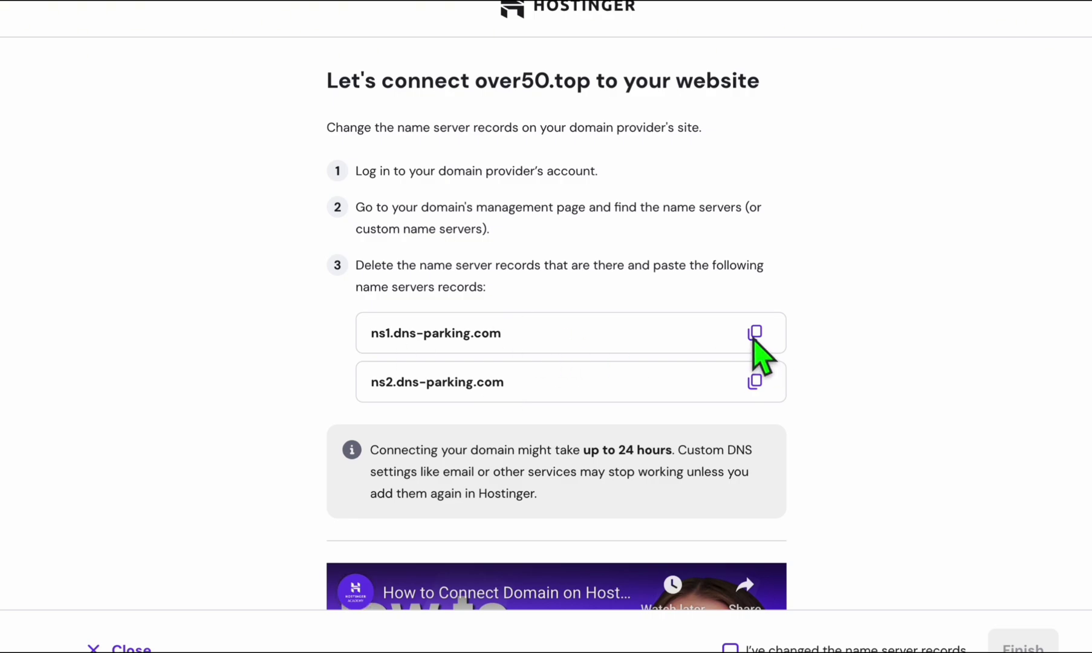
click(755, 335)
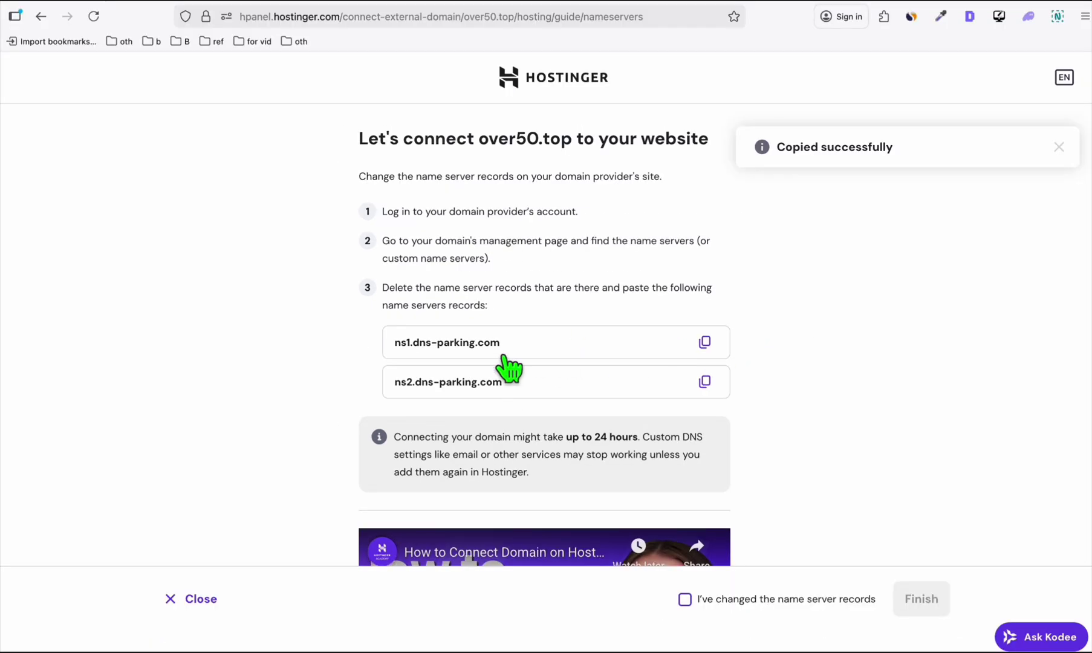
In NameSilo, delete the third nameserver and set nameserver 1 to ns1.dns-parking.com.
key(ctrl+Tab)
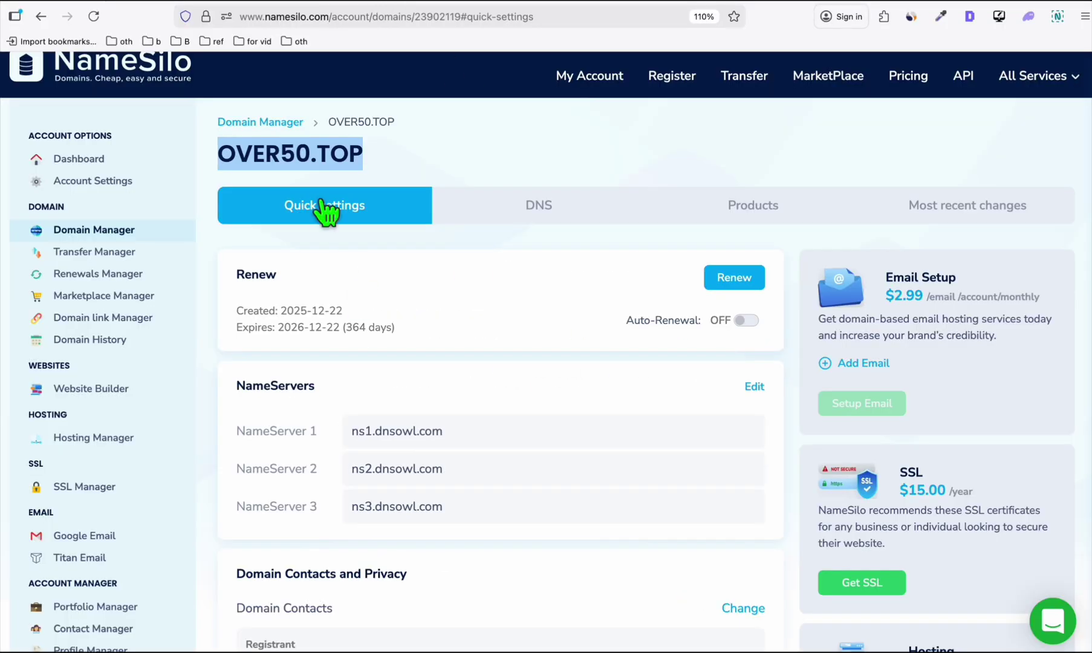
scroll(325, 227, down, 2)
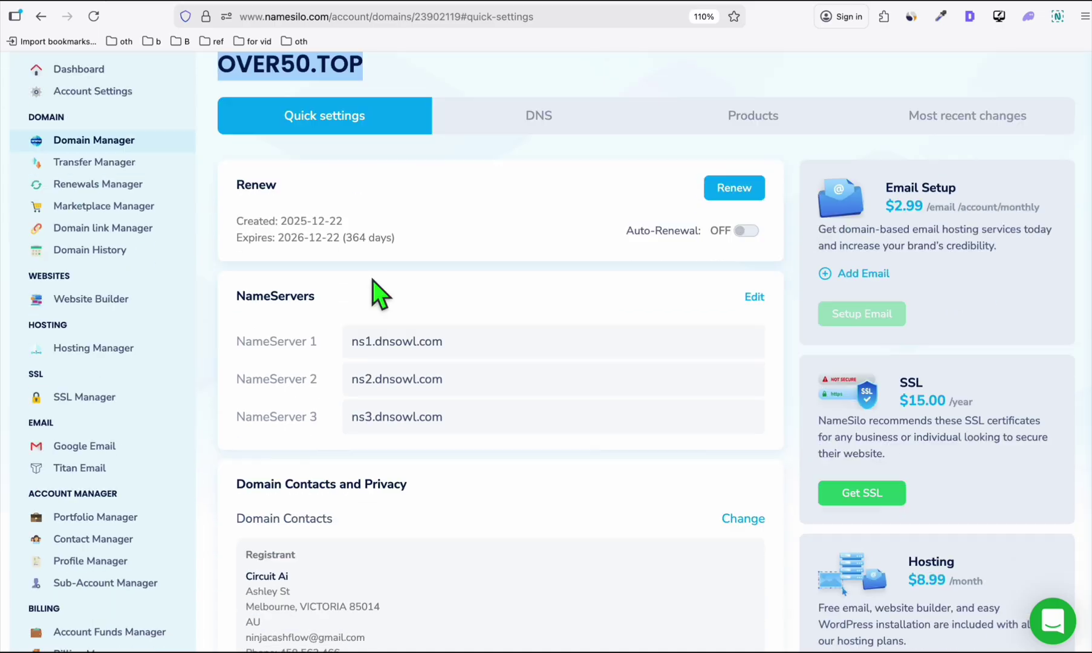
triple_click(470, 352)
click(754, 297)
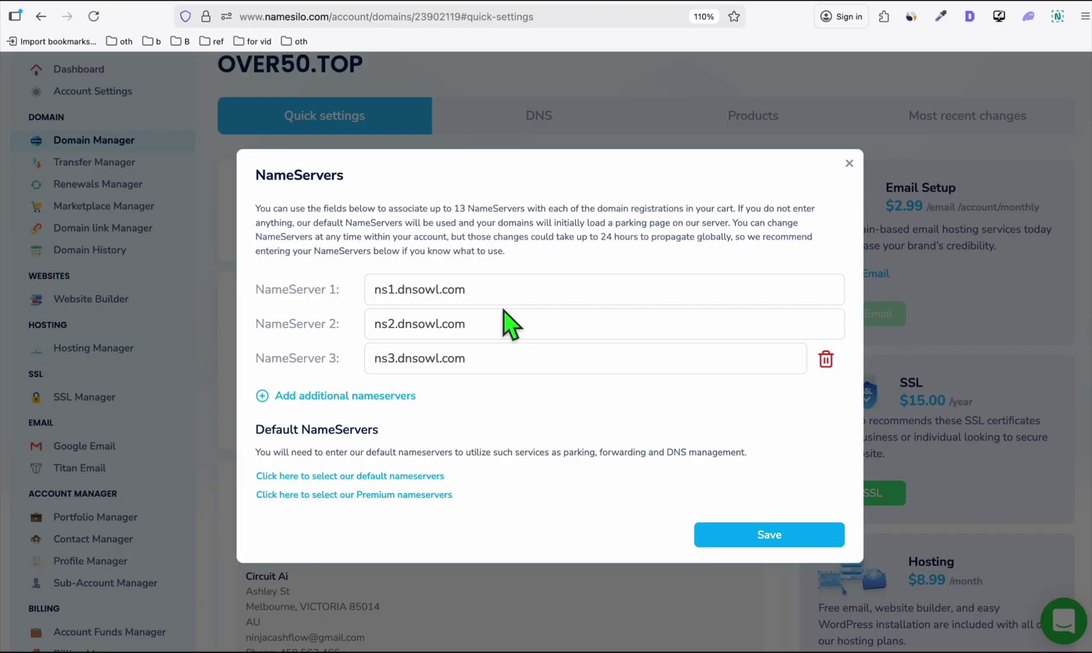
click(826, 360)
drag(487, 309, 268, 312)
key(ctrl+v)
Set nameserver 2 to ns2.dns-parking.com and save the OVER50.TOP nameservers.
click(491, 13)
click(705, 381)
click(379, 2)
triple_click(423, 341)
key(ctrl+v)
click(731, 516)
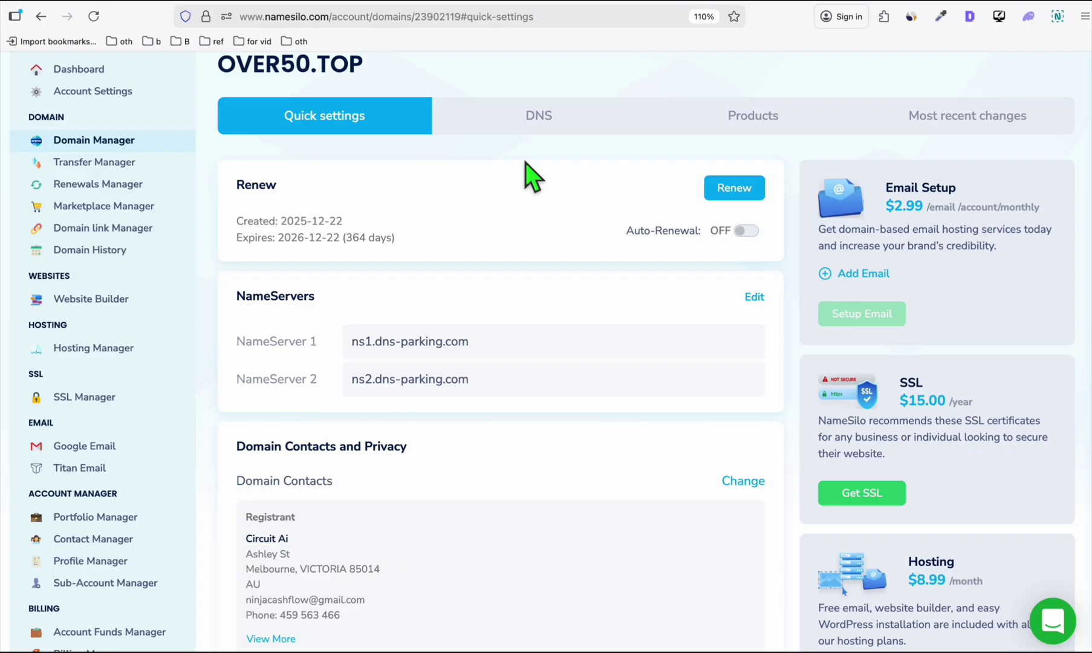
scroll(529, 193, up, 2)
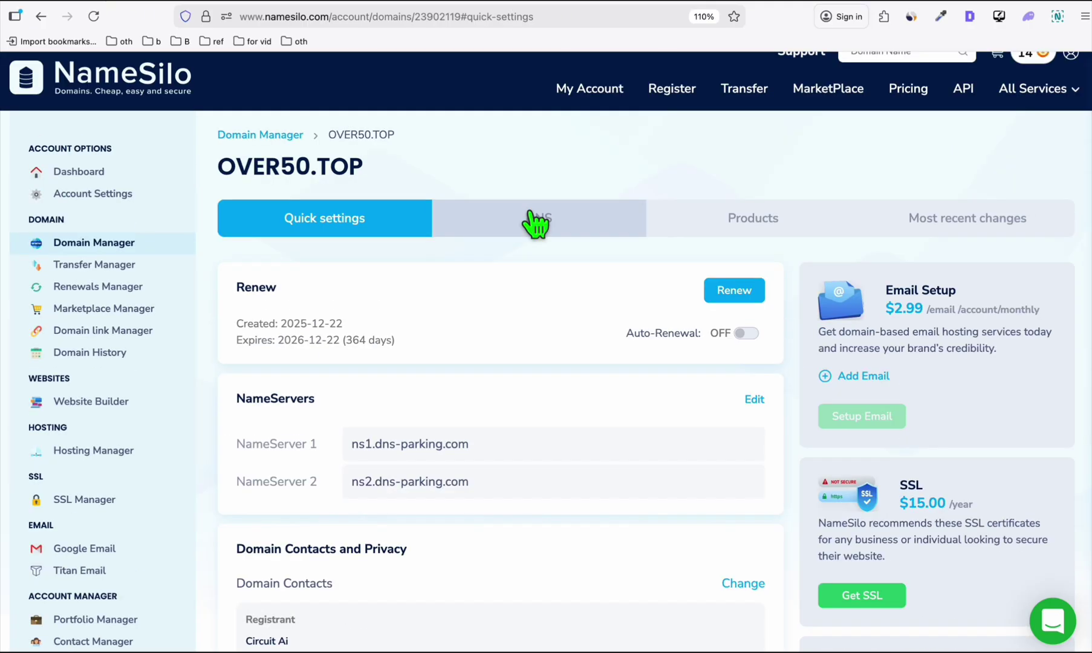
key(ctrl+Tab)
scroll(726, 503, down, 1)
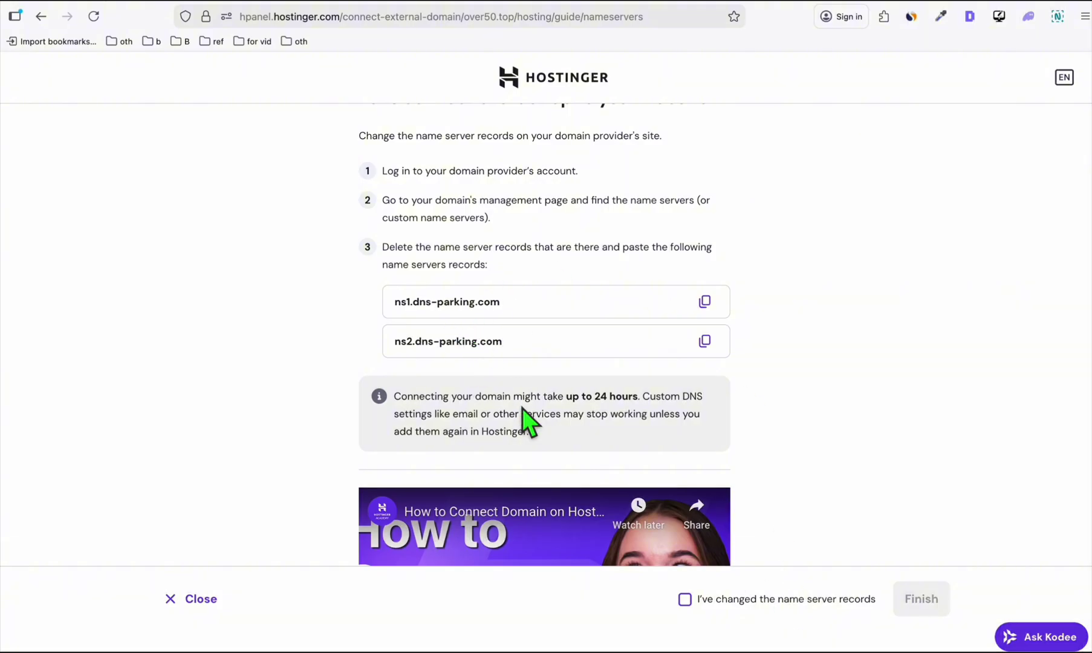
Confirm the nameserver records were changed, finish connecting over50.top, and open its WordPress admin.
click(684, 599)
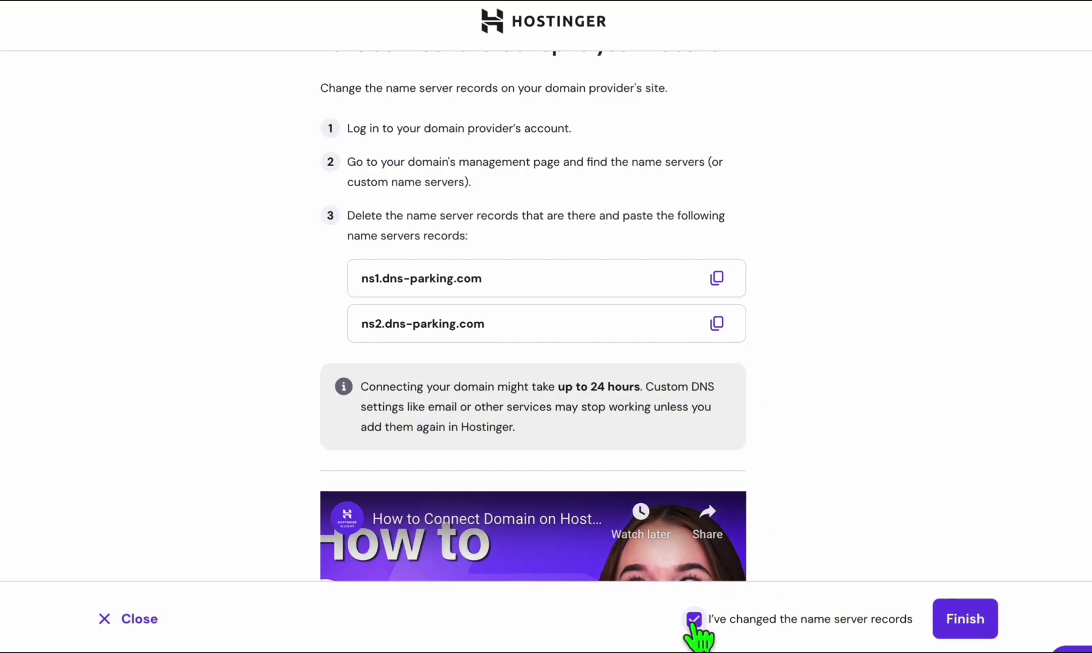
click(981, 629)
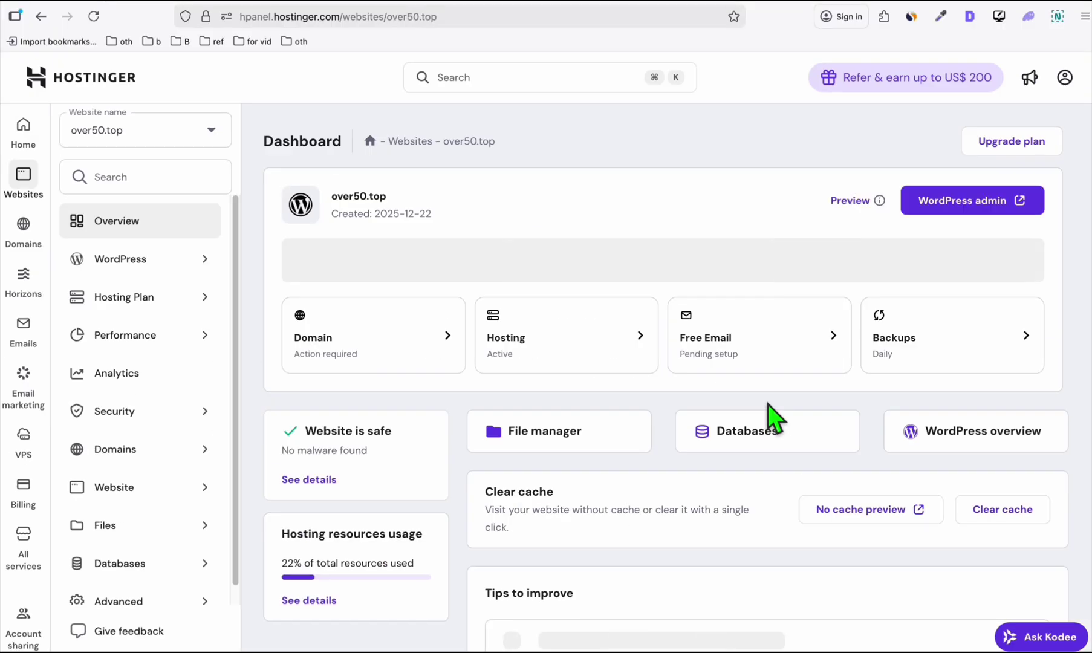
scroll(586, 185, down, 2)
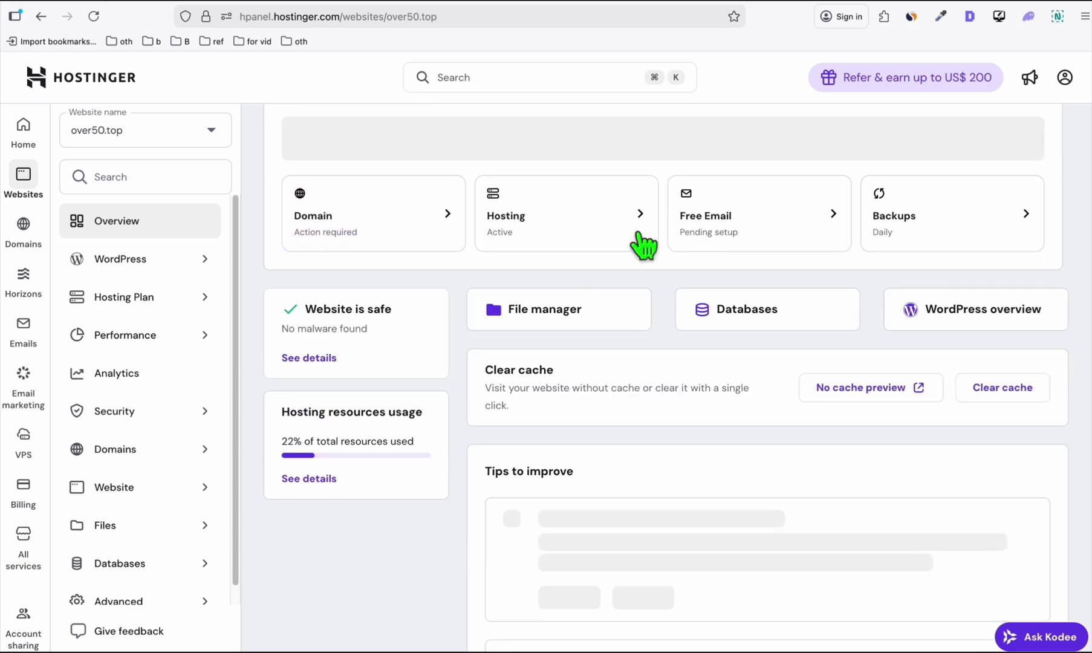
scroll(590, 195, up, 2)
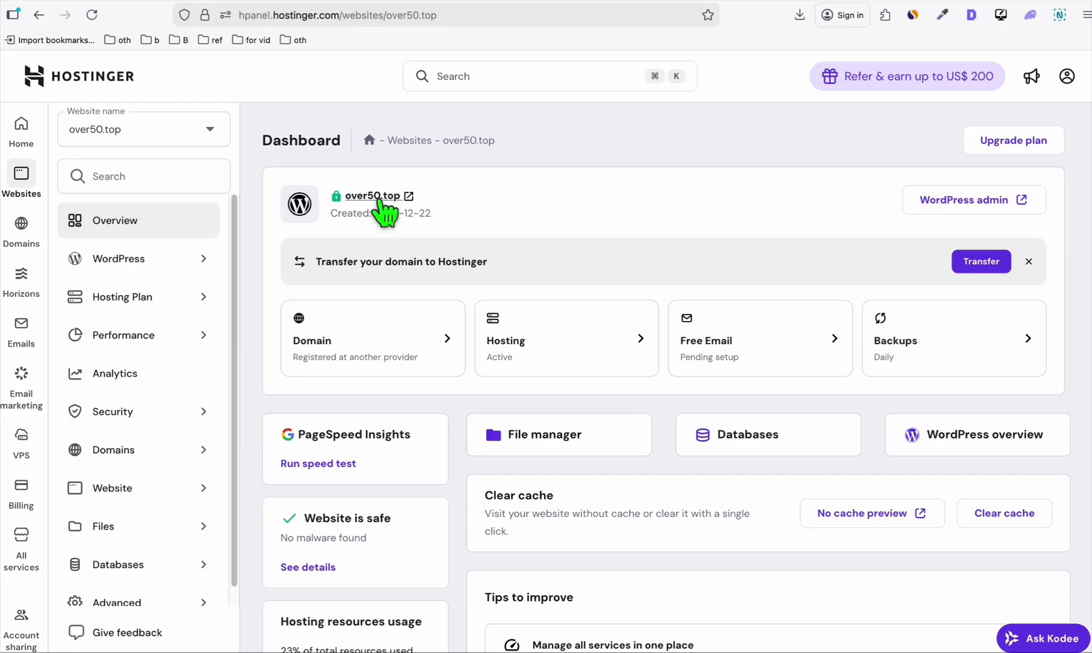
click(967, 211)
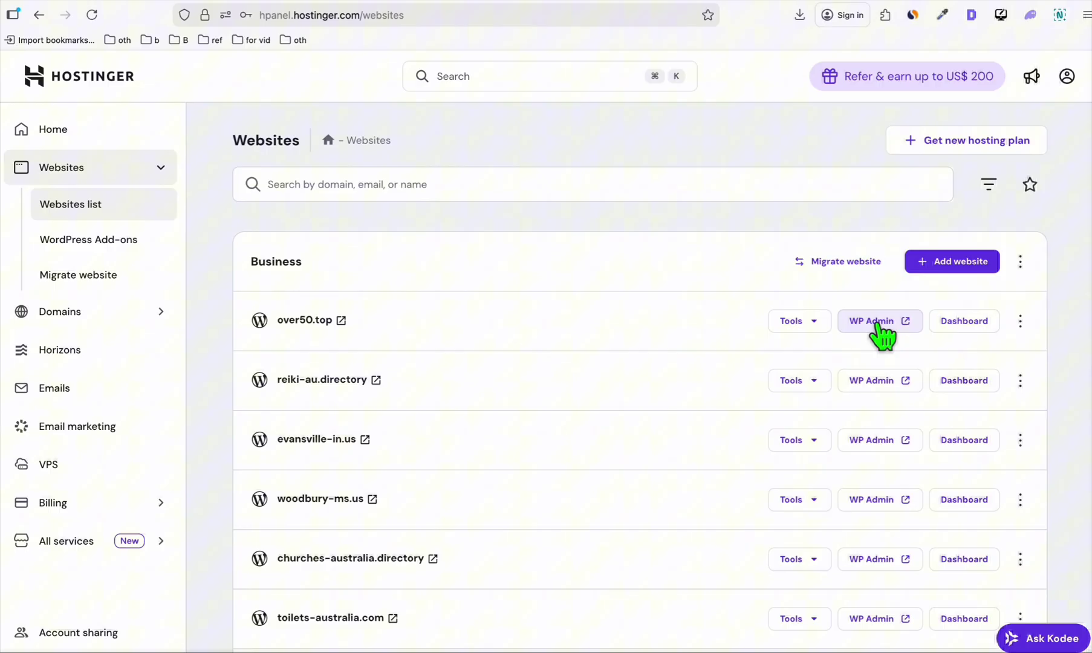
Search the plugin directory for Ad Inserter, install it and activate it.
click(877, 326)
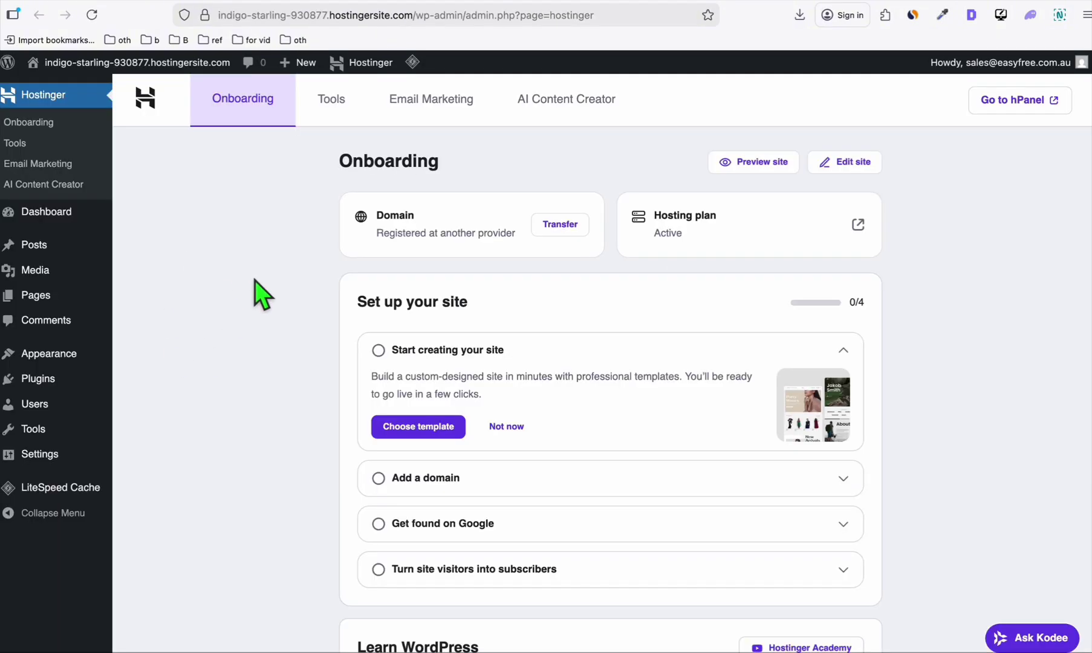
mouse_move(30, 399)
click(146, 407)
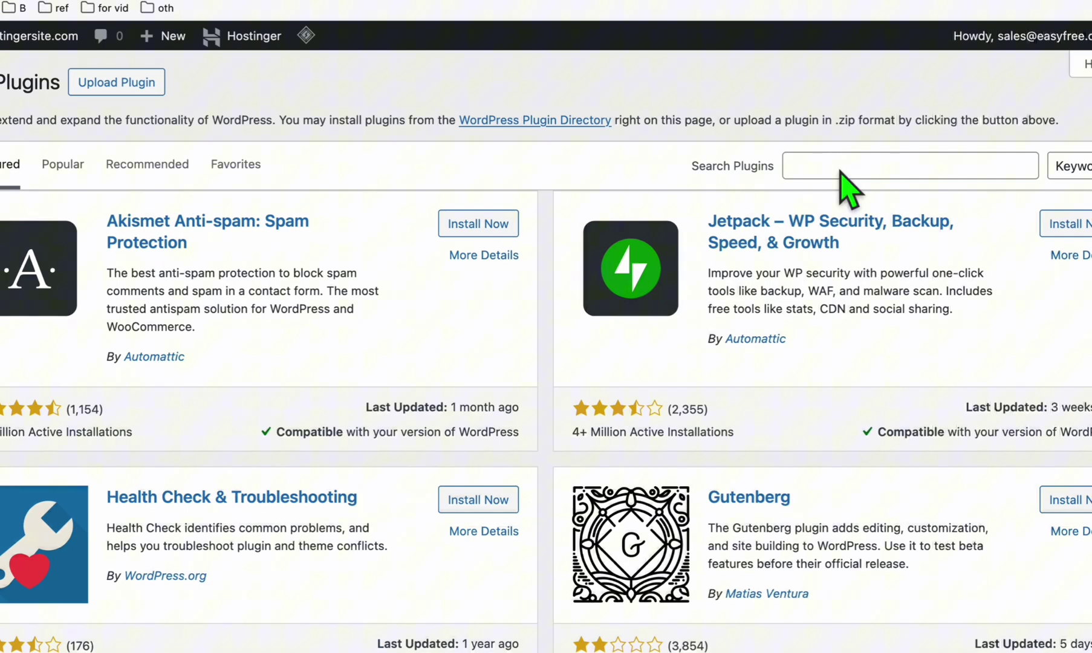
click(844, 184)
text(ads inserter)
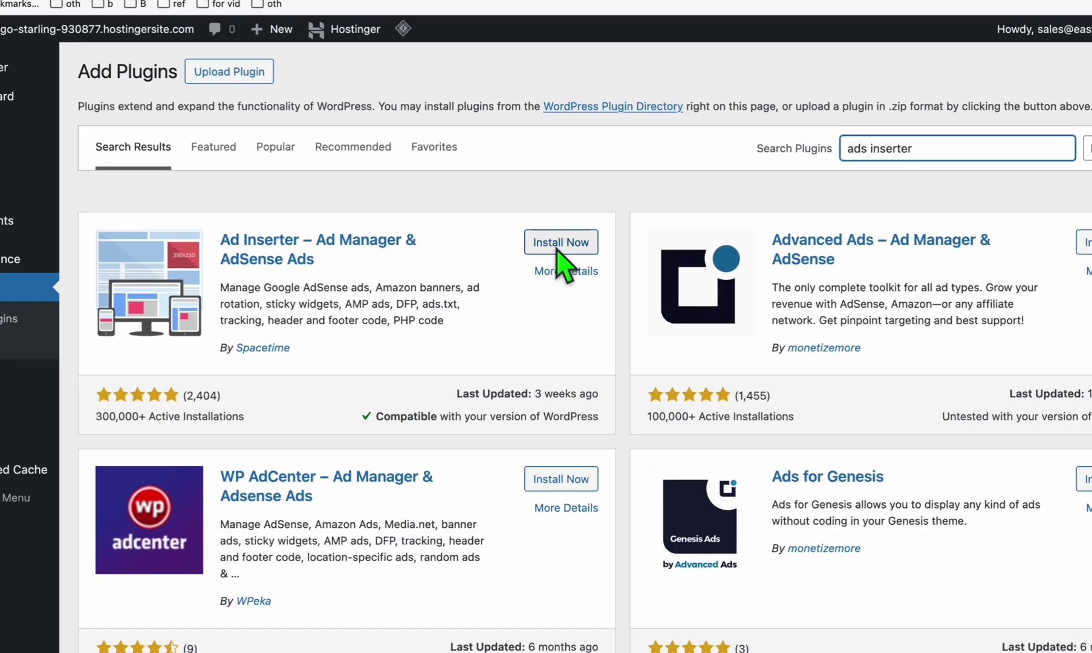
click(565, 257)
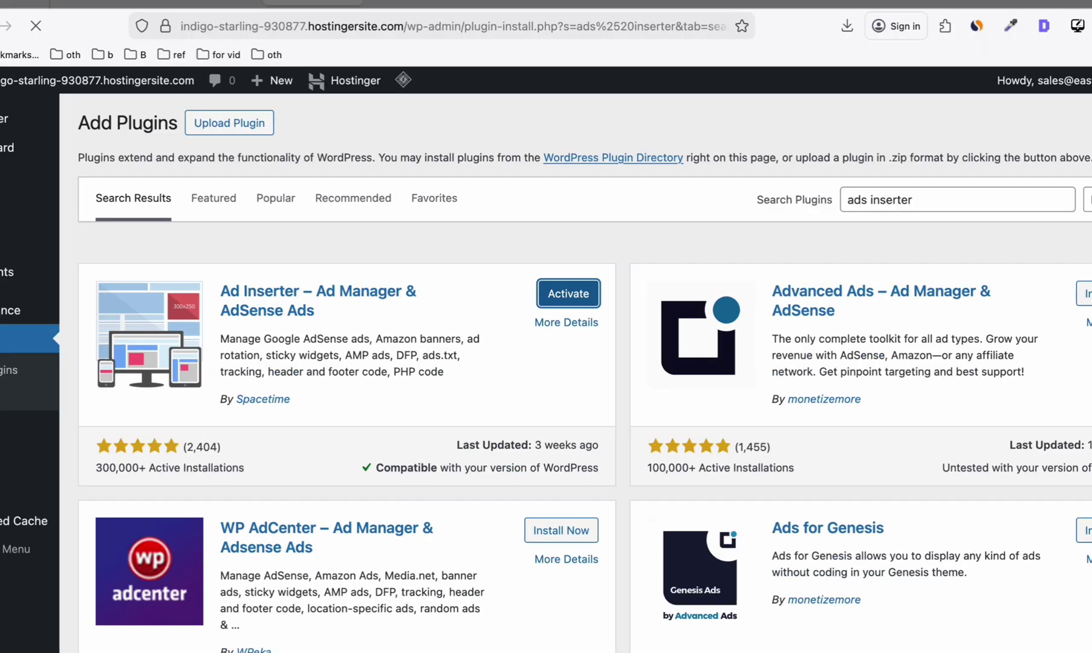
click(568, 242)
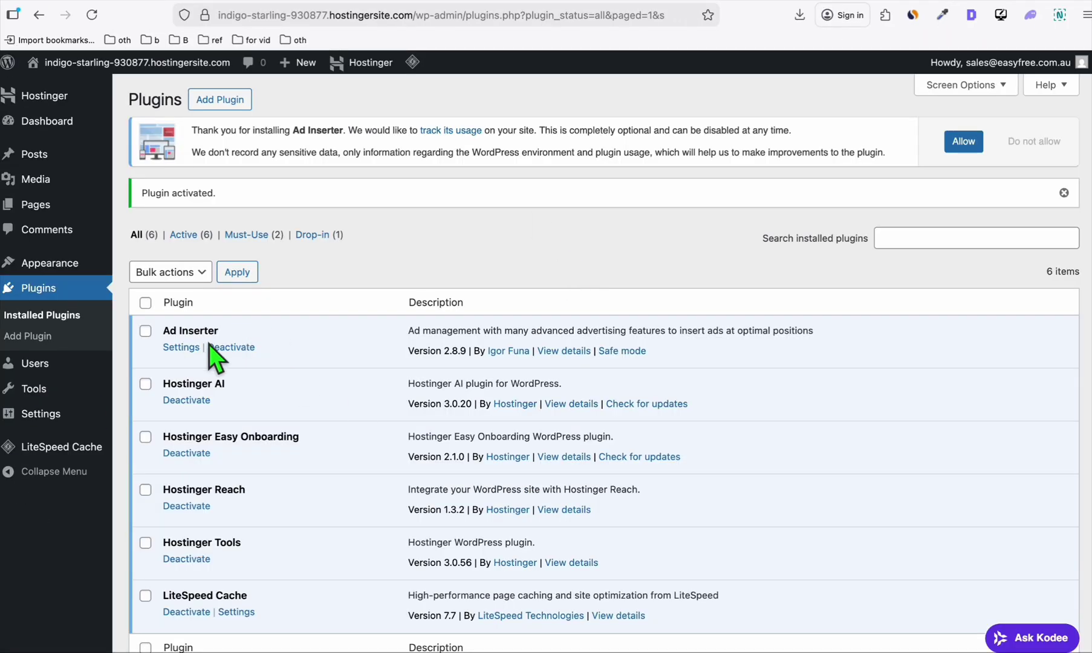
key(super+Tab)
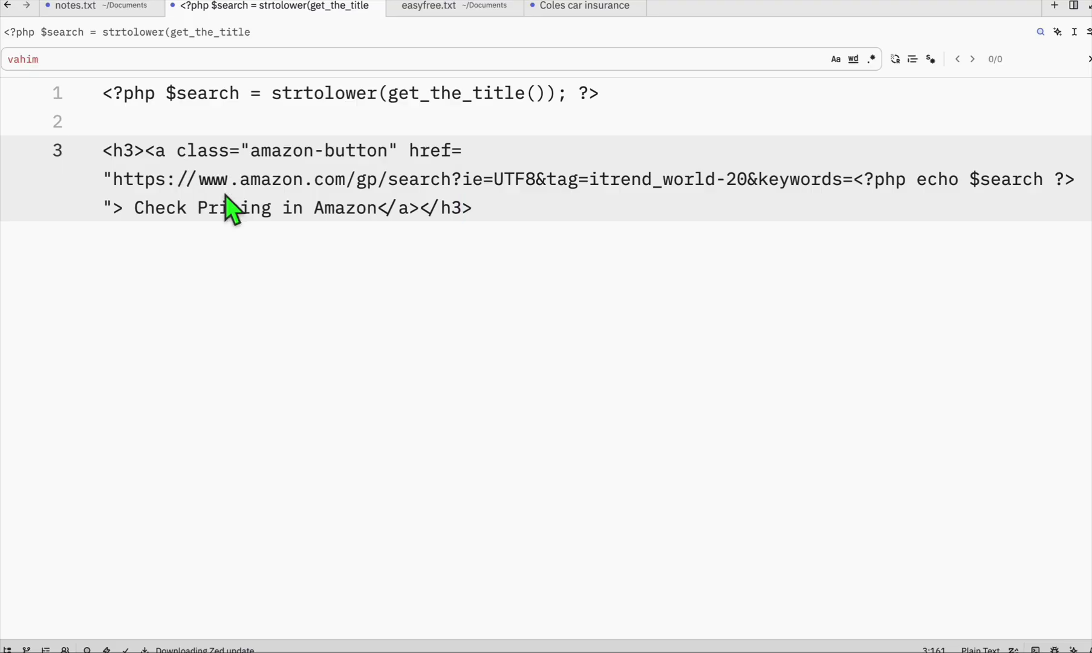
Select the 'itrend_world-' tag value on line 3 of the Amazon link snippet.
click(477, 214)
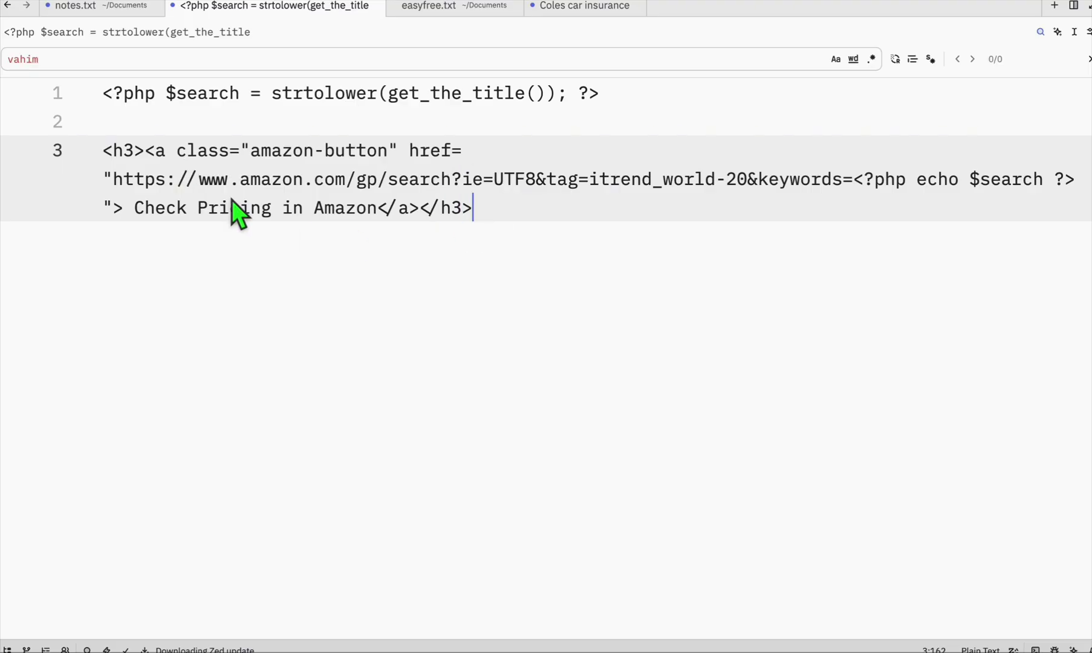
key(super+a)
click(371, 151)
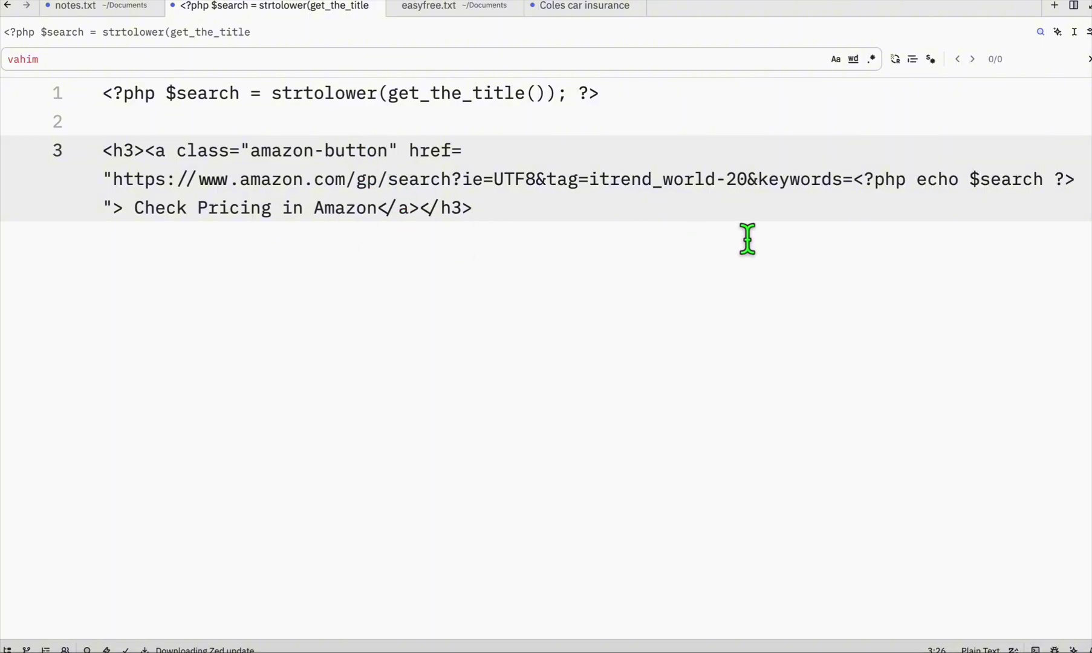
double_click(562, 183)
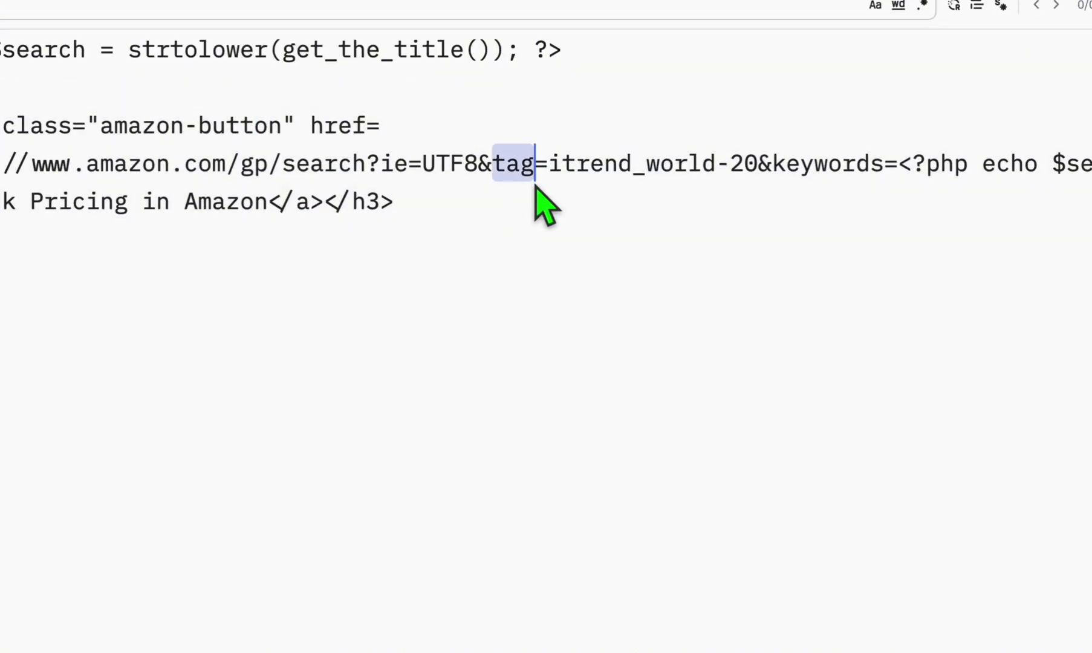
drag(547, 187, 748, 179)
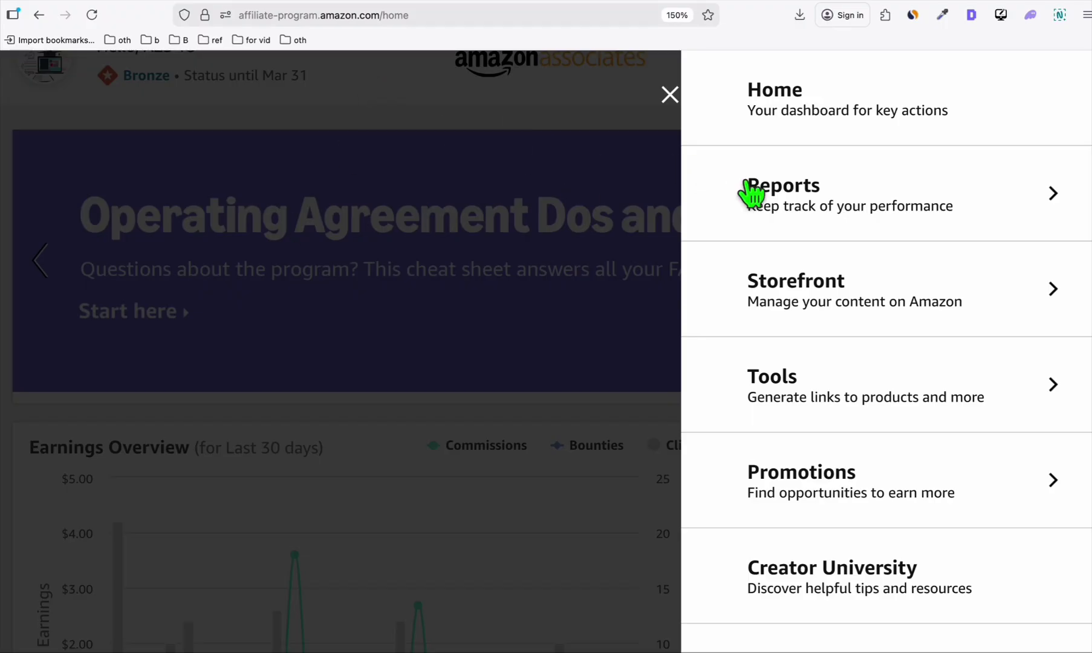
In Associates Tools > Manage Your Tracking IDs, copy the new over50products-20 ID.
click(974, 386)
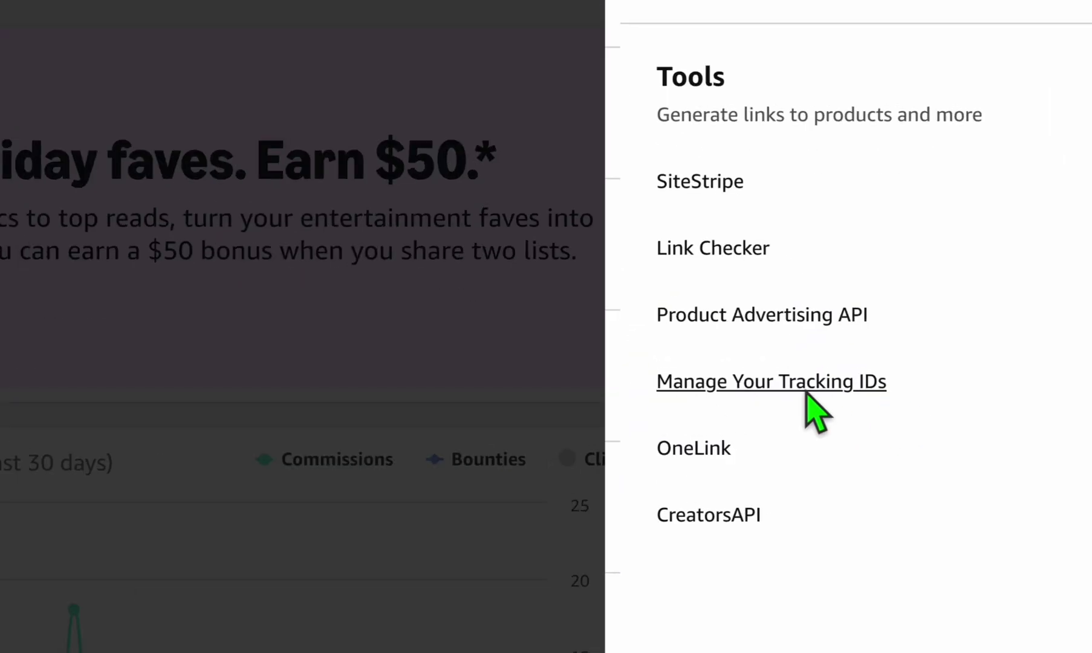
click(808, 387)
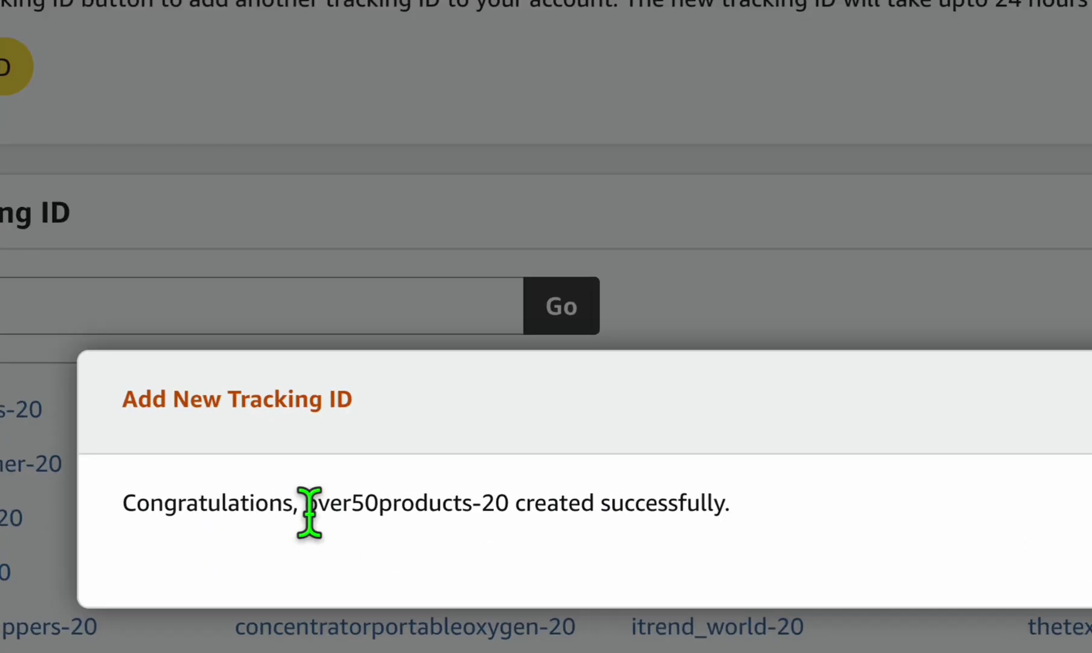
drag(307, 505, 488, 508)
key(super+c)
right_click(489, 508)
click(552, 503)
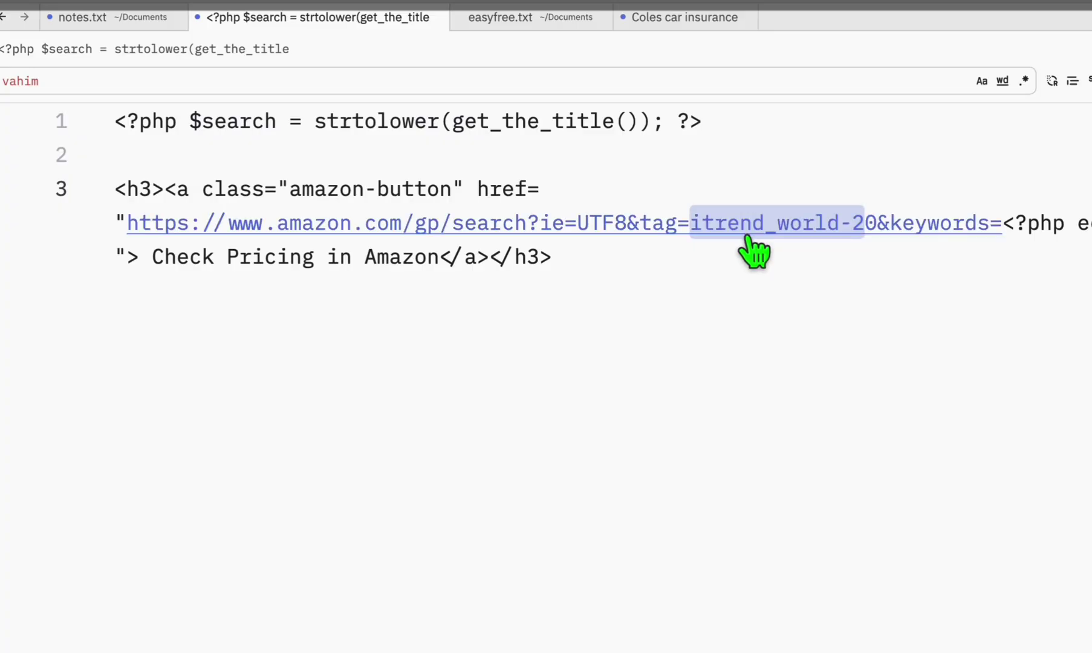
Replace the snippet's tag with over50products-20 and copy the updated code.
key(super+v)
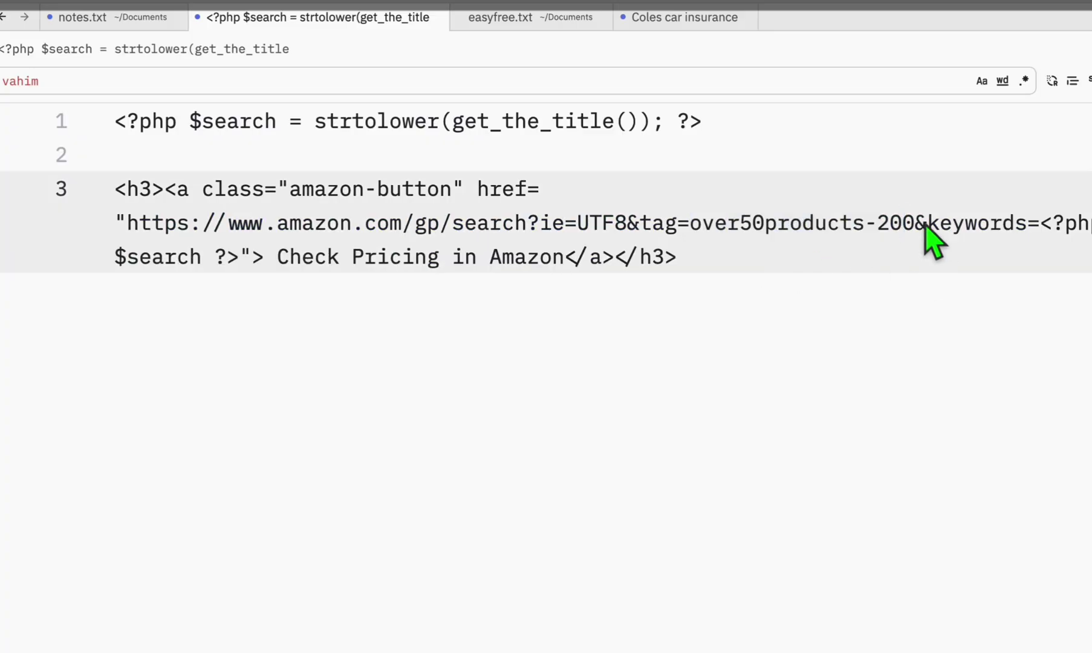
key(BackSpace)
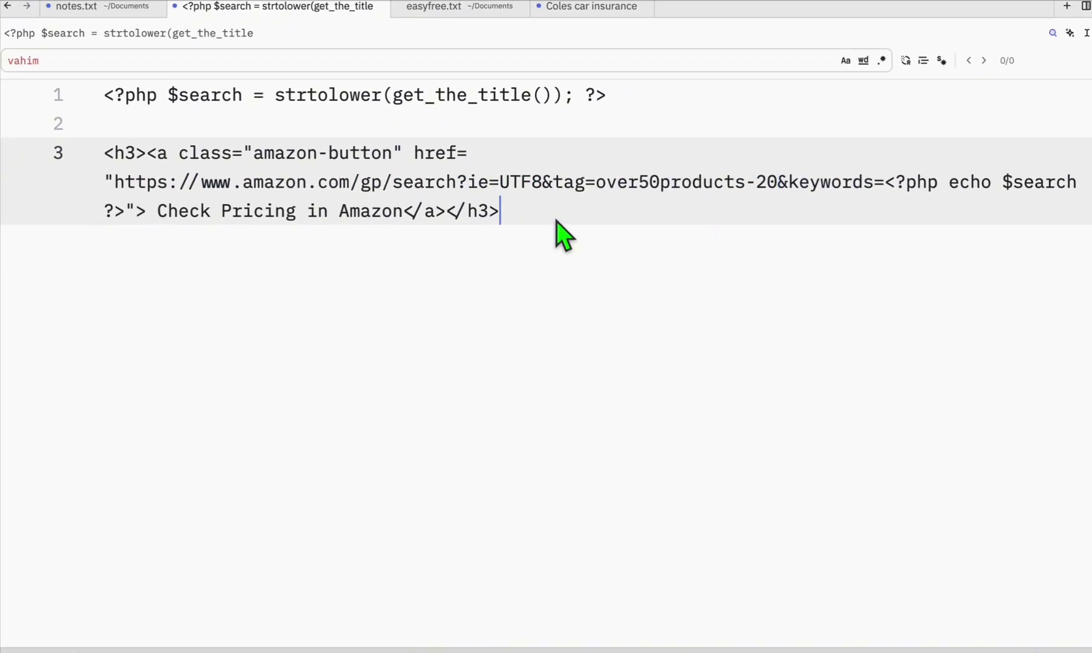
drag(554, 220, 101, 100)
right_click(182, 175)
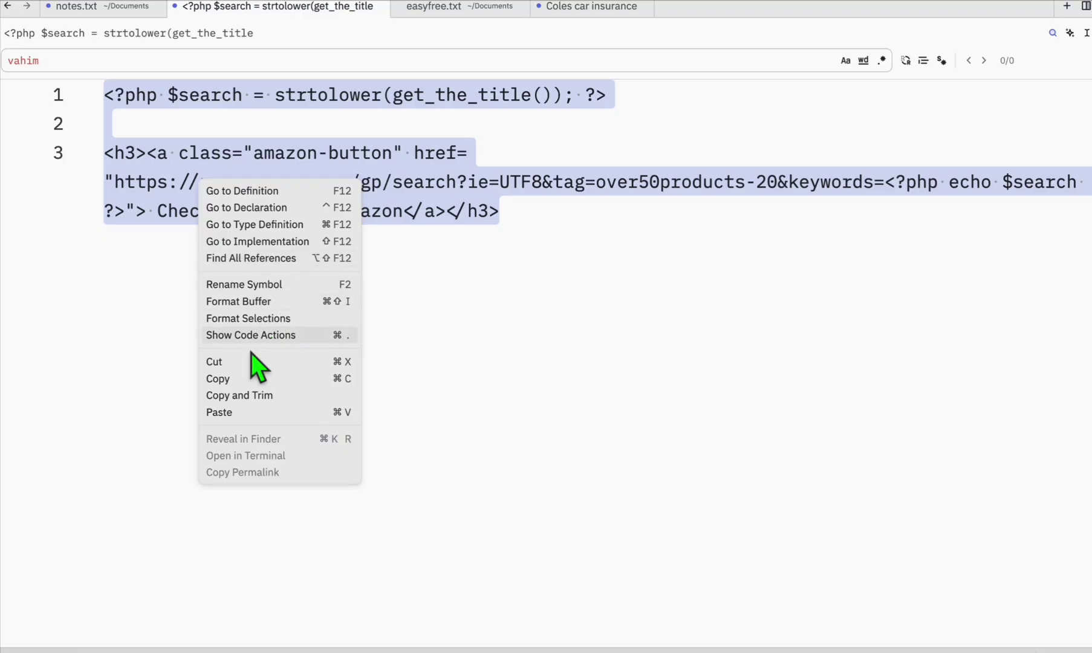
click(311, 381)
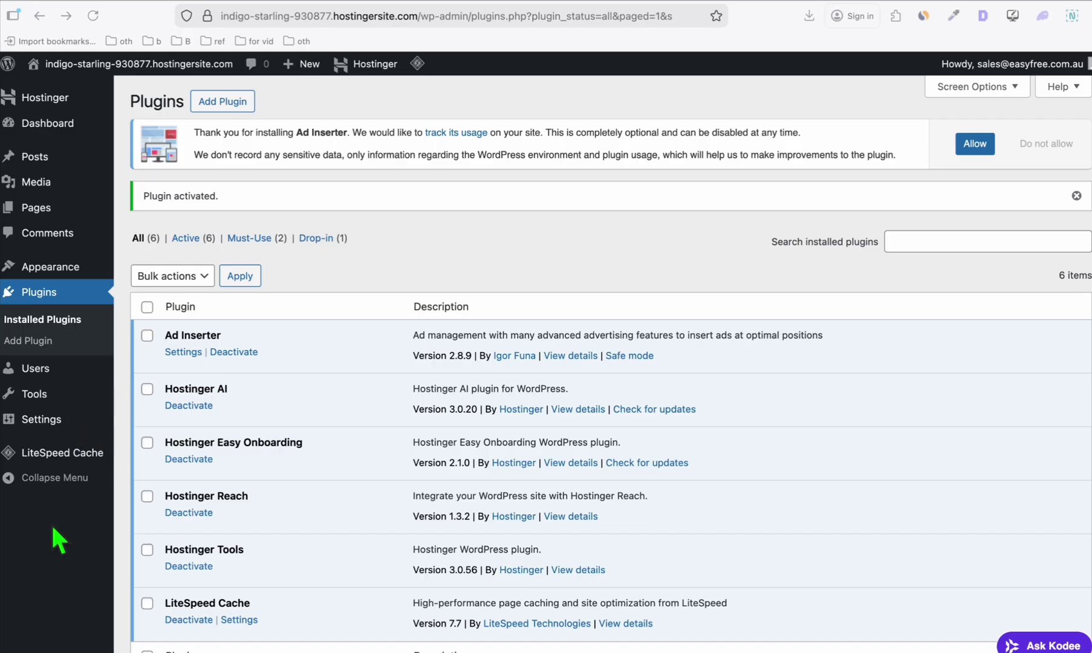
Paste the Amazon link snippet into Ad Inserter Block 1 with PHP processing enabled.
mouse_move(35, 432)
click(152, 568)
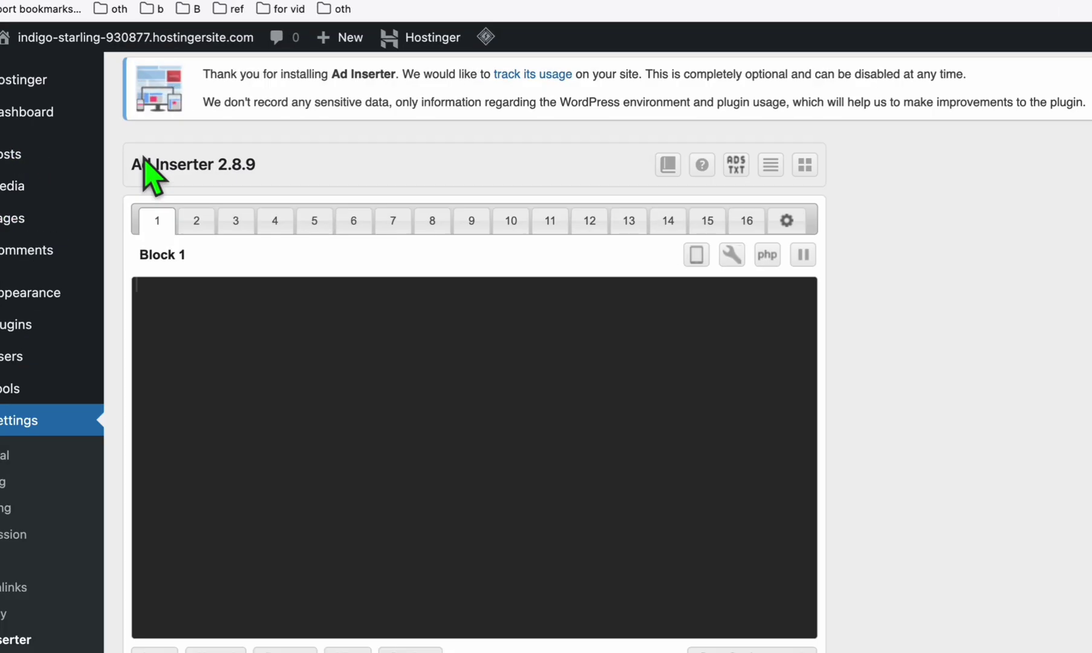
scroll(189, 274, down, 1)
key(super+v)
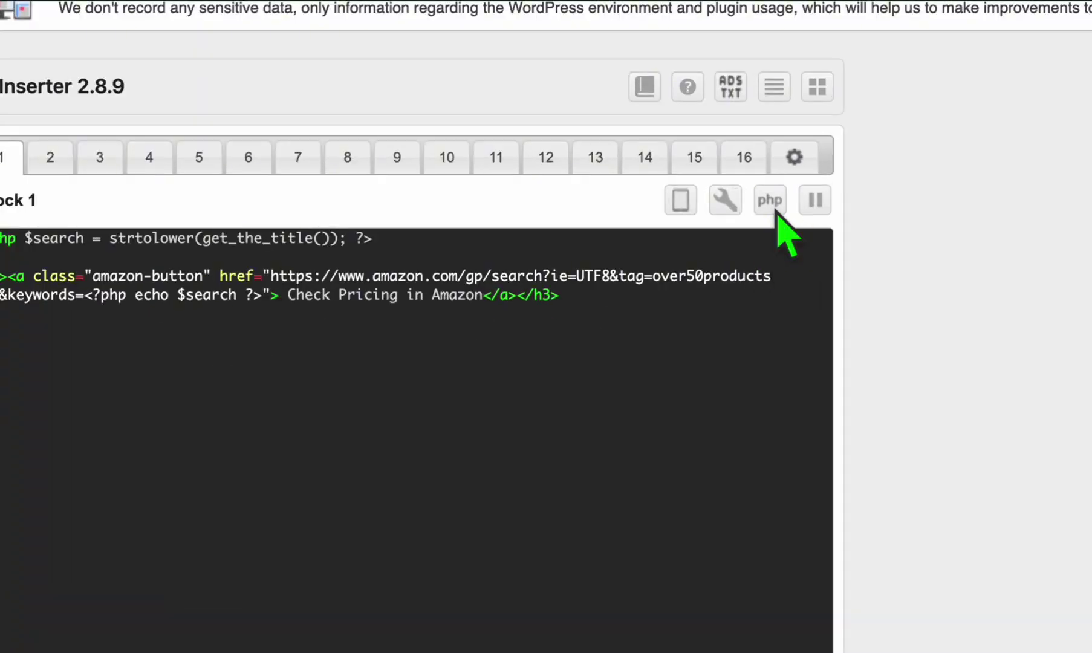
click(767, 211)
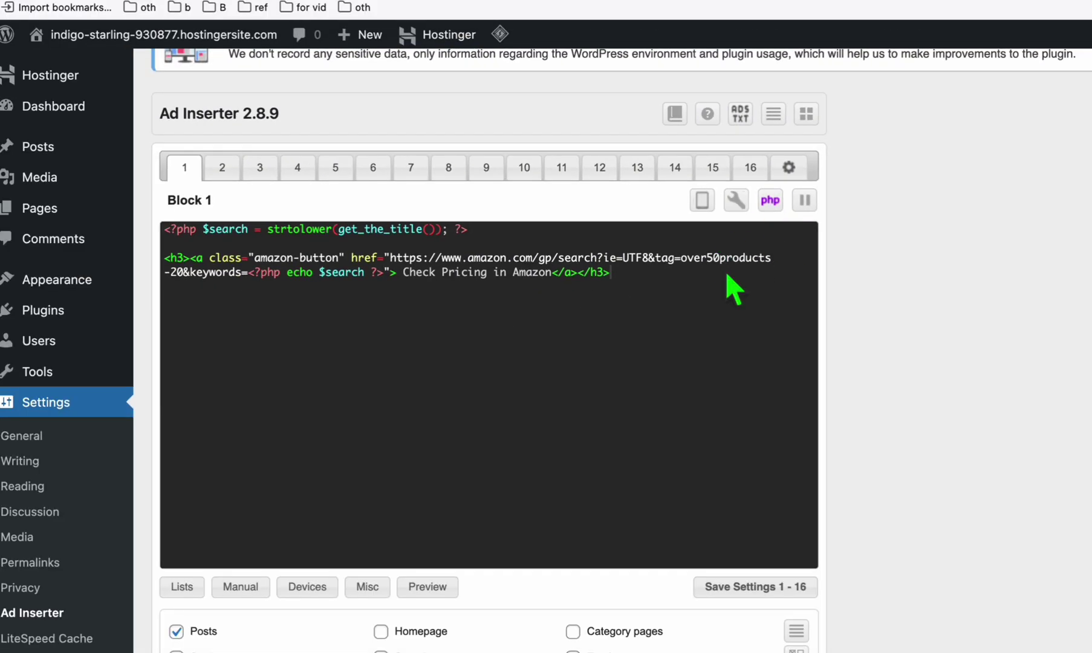
Set Block 1 insertion to After paragraph 3 on posts.
scroll(283, 445, down, 3)
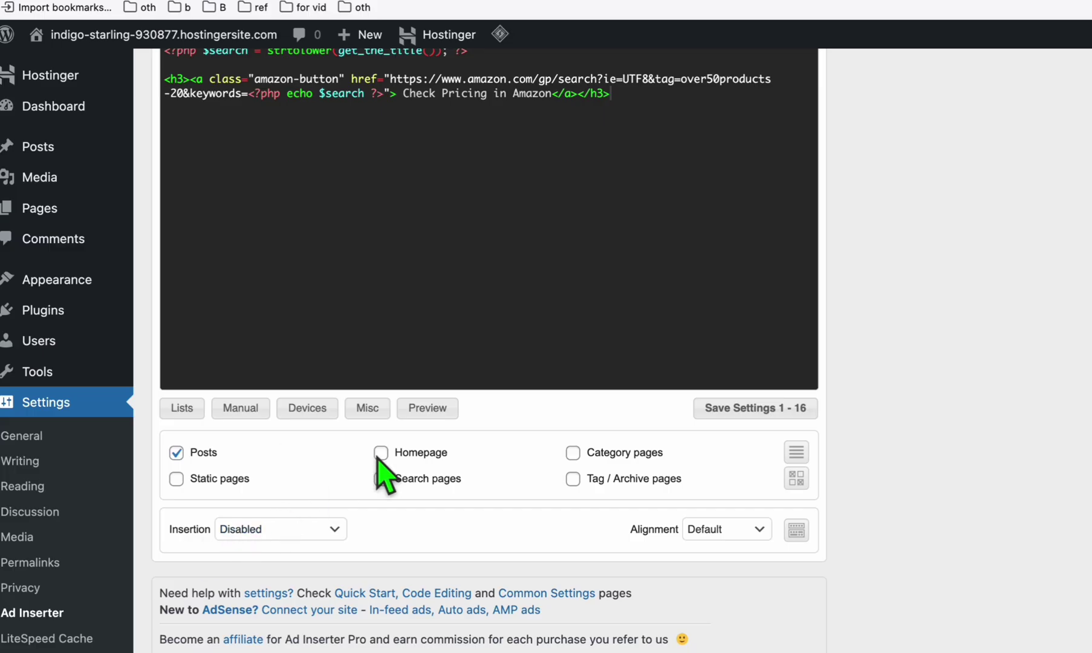
click(310, 535)
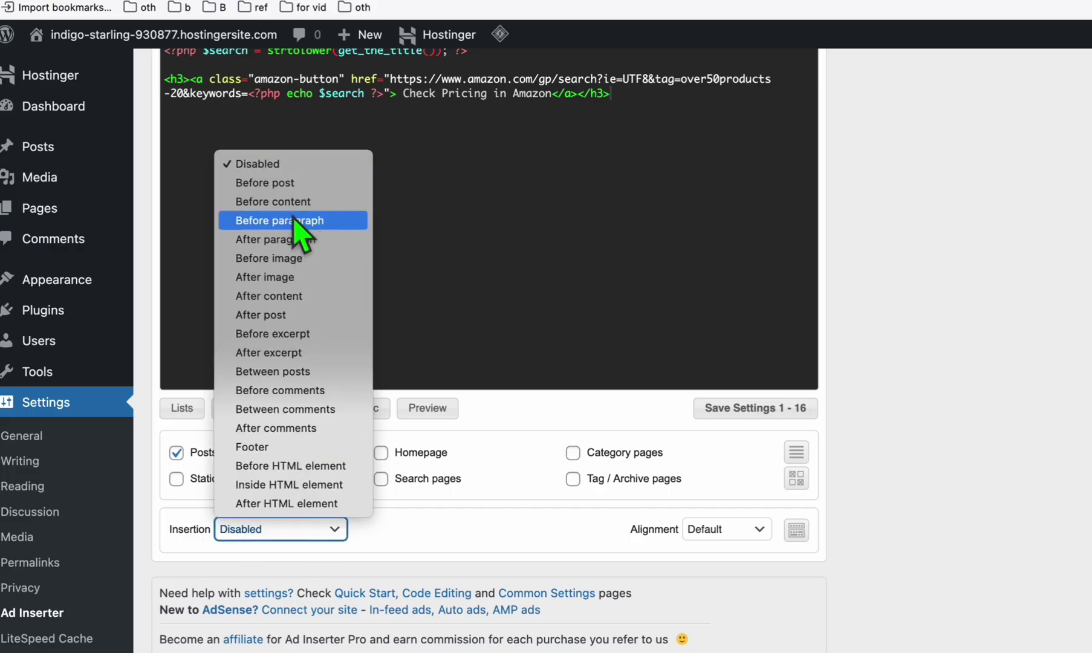
click(305, 241)
click(378, 529)
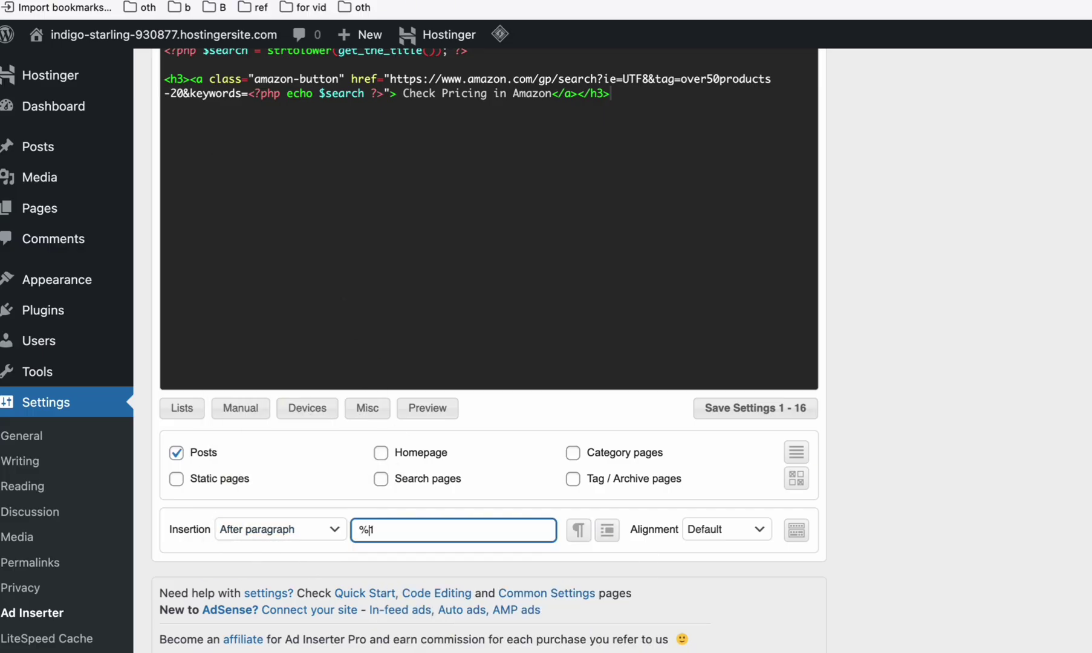
text(%)
key(BackSpace)
text(3)
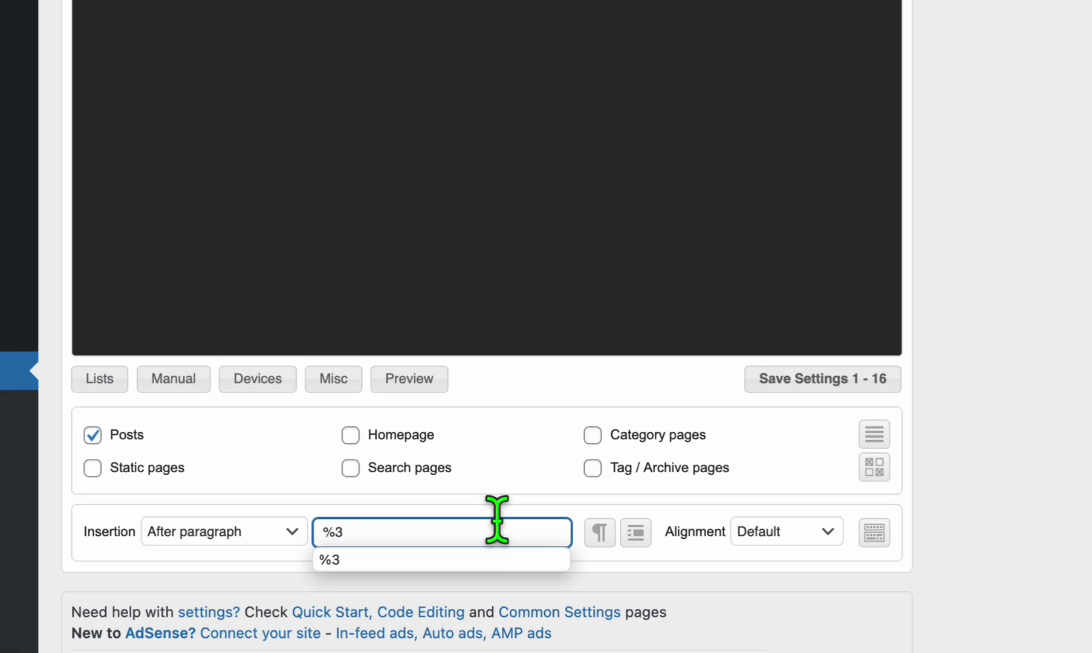
click(947, 368)
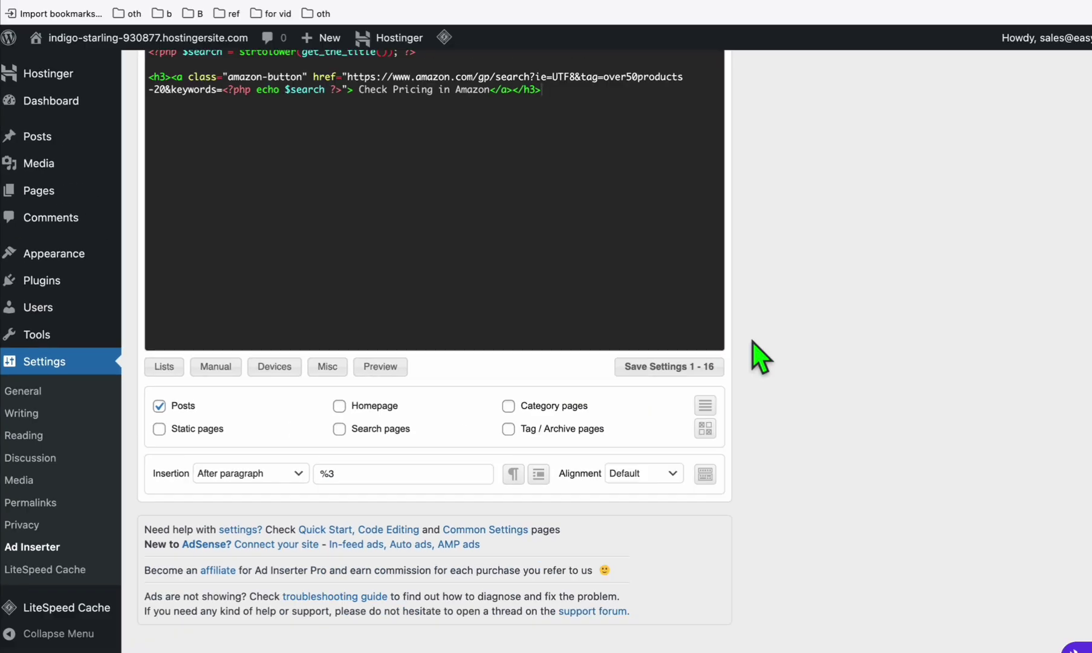
scroll(399, 163, up, 2)
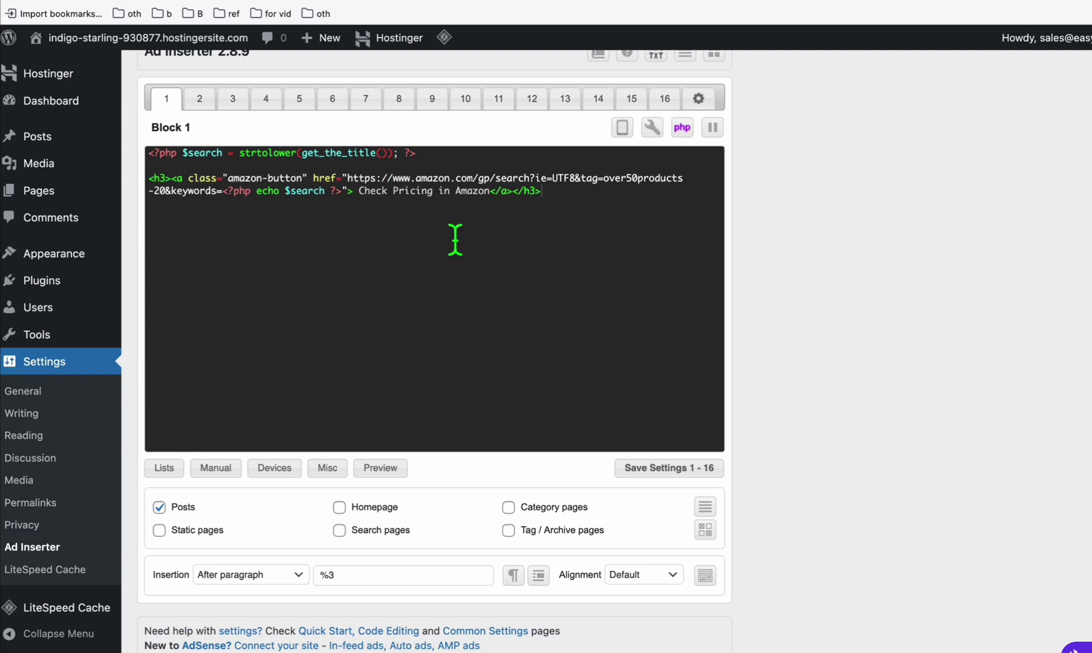
scroll(423, 363, down, 1)
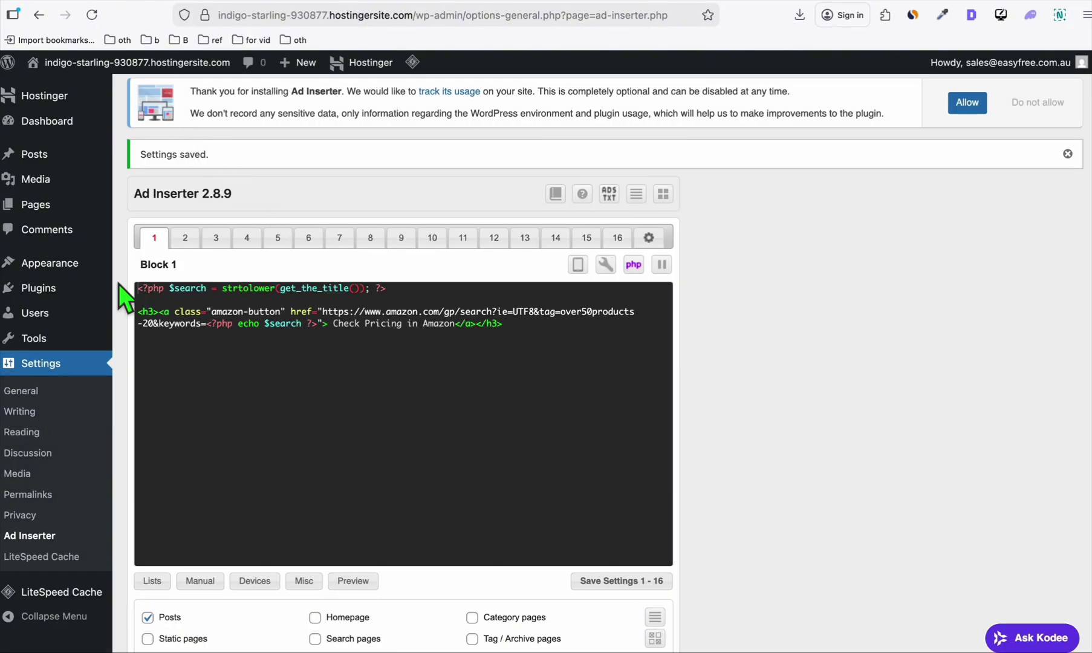
Search themes for 'neve', then install and activate Neve.
mouse_move(58, 260)
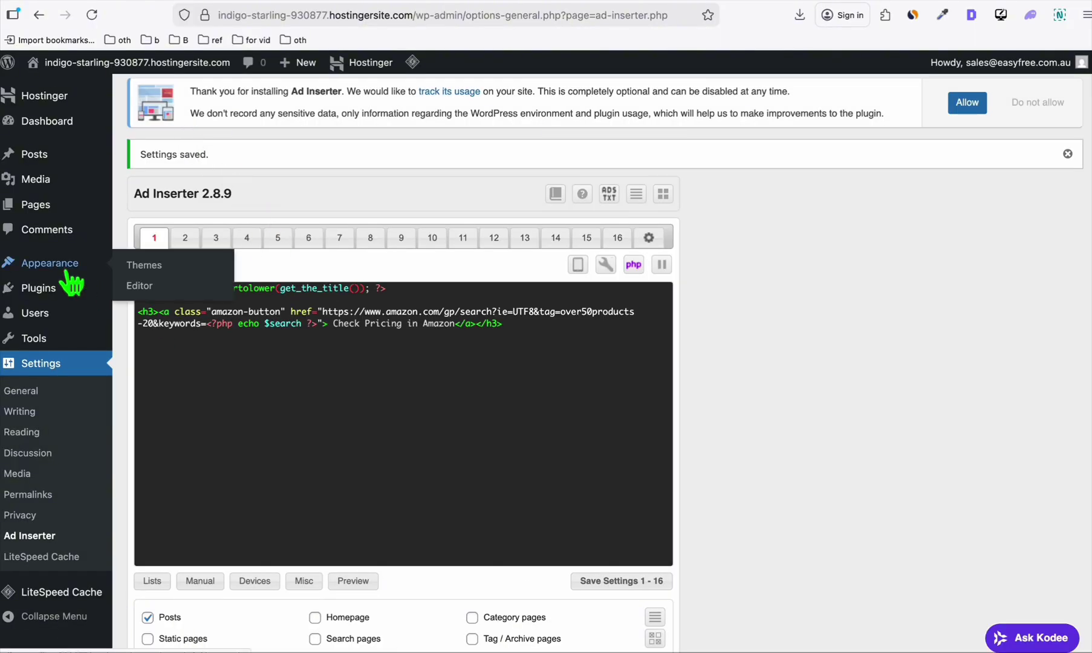
click(140, 266)
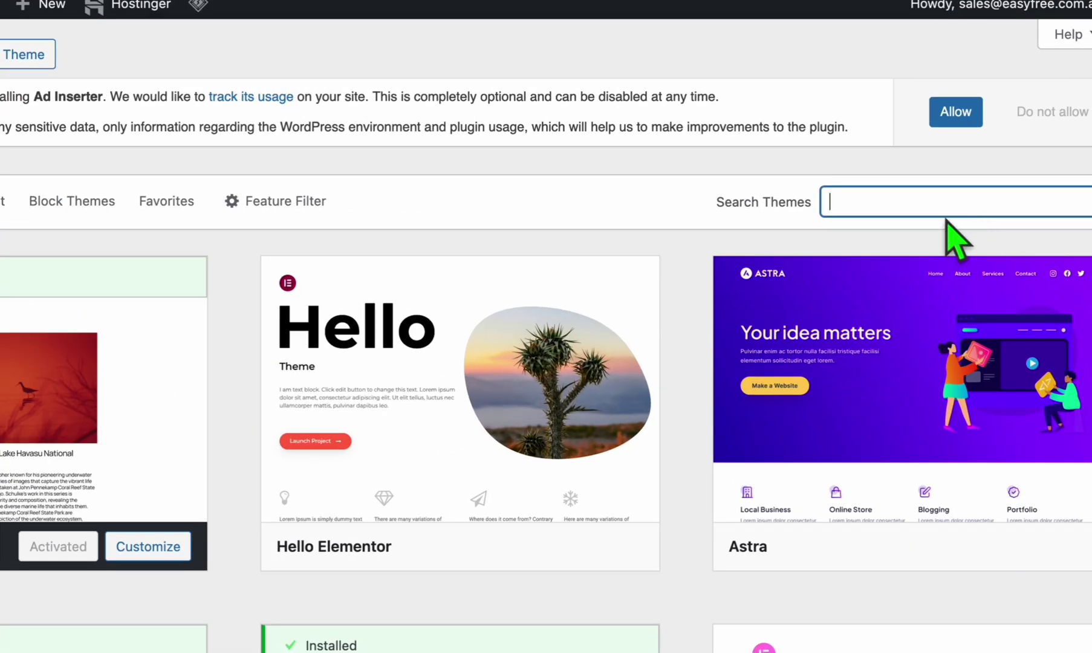
text(nev)
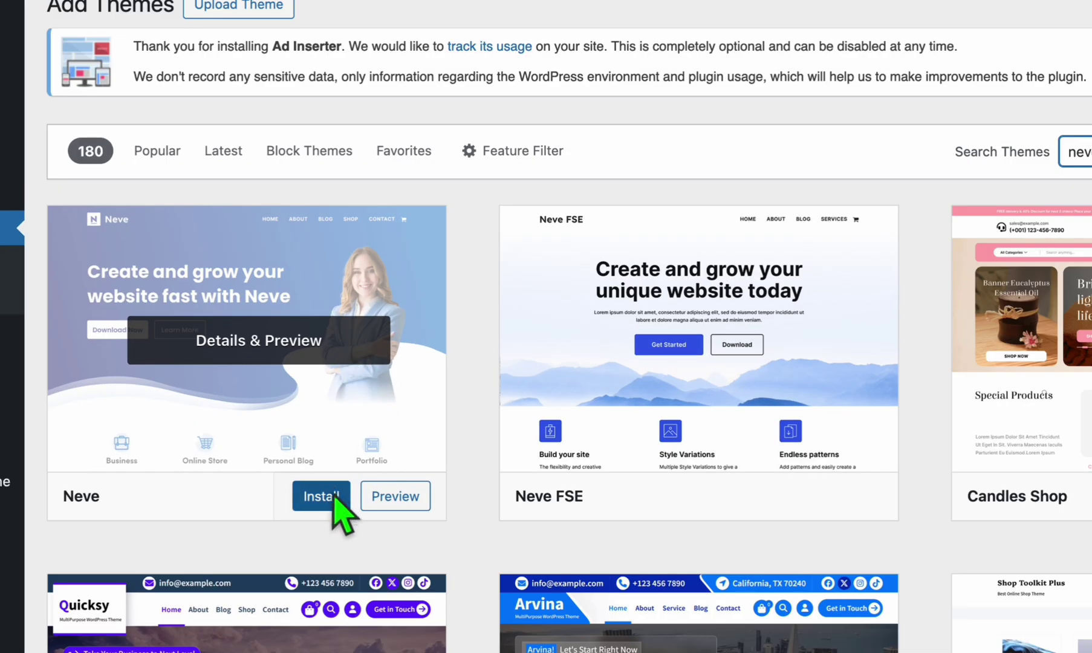
click(335, 497)
click(323, 497)
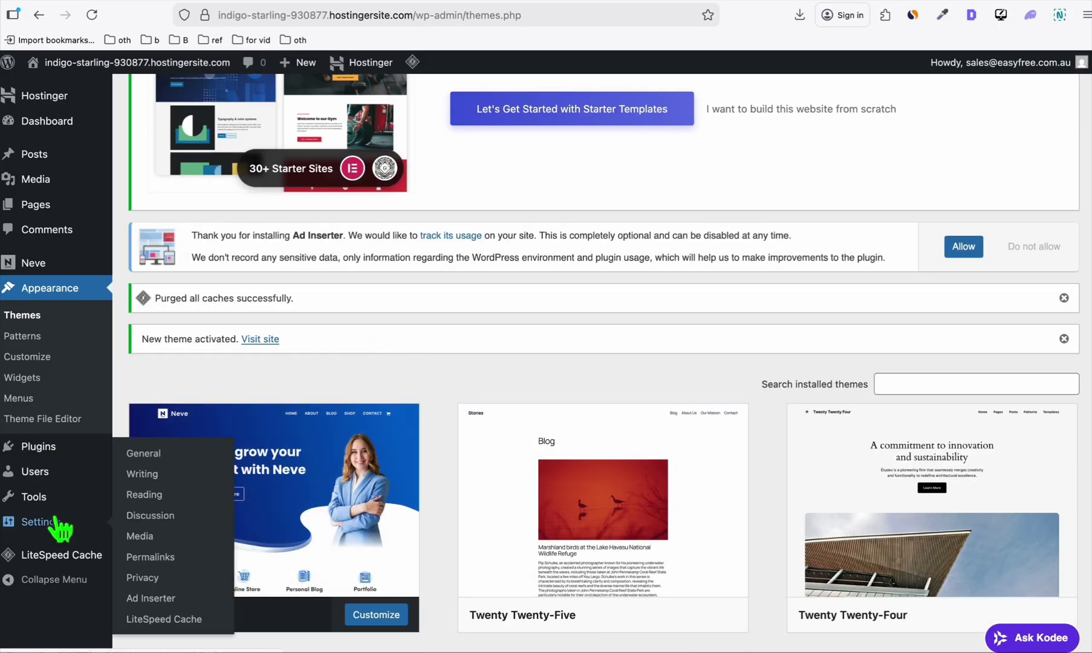
Add a new user with the Editor role, keeping the generated password.
mouse_move(51, 498)
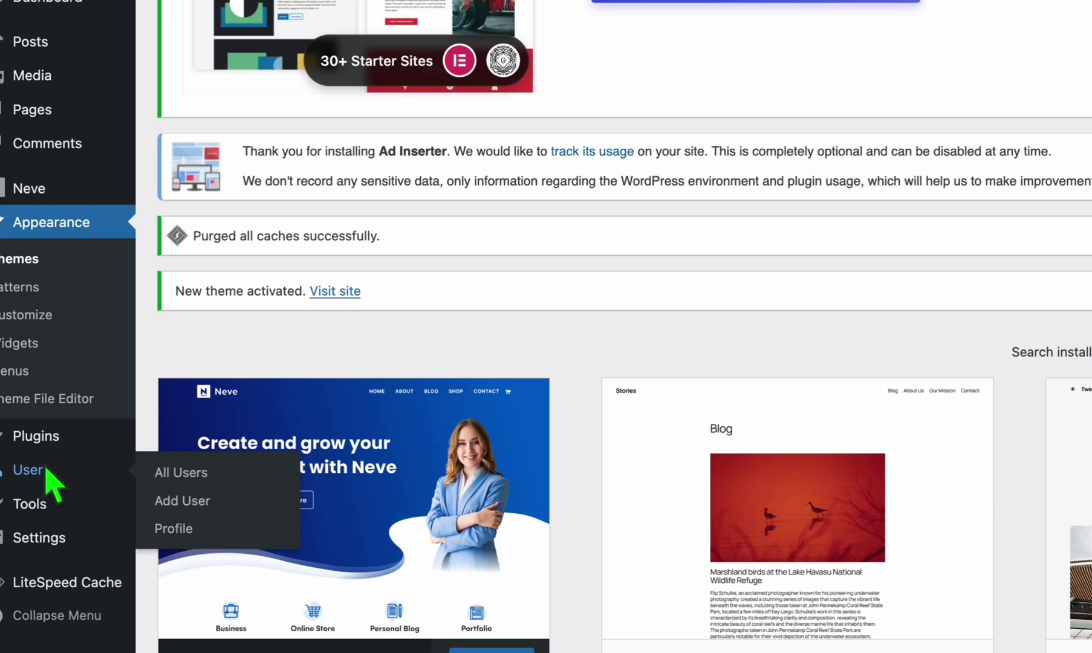
click(290, 500)
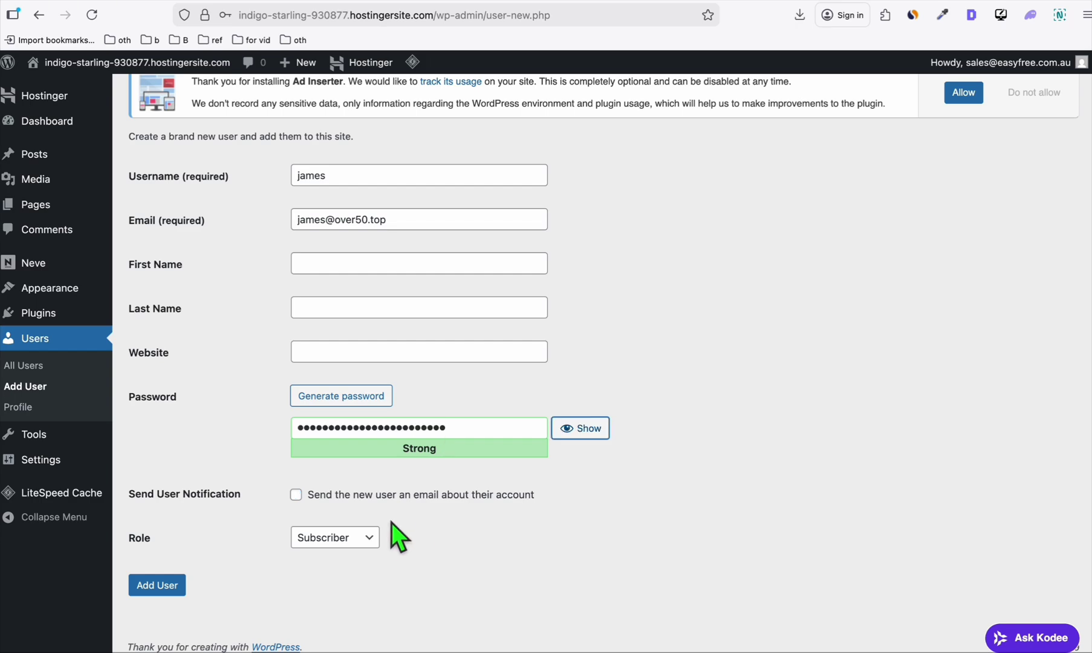
click(375, 536)
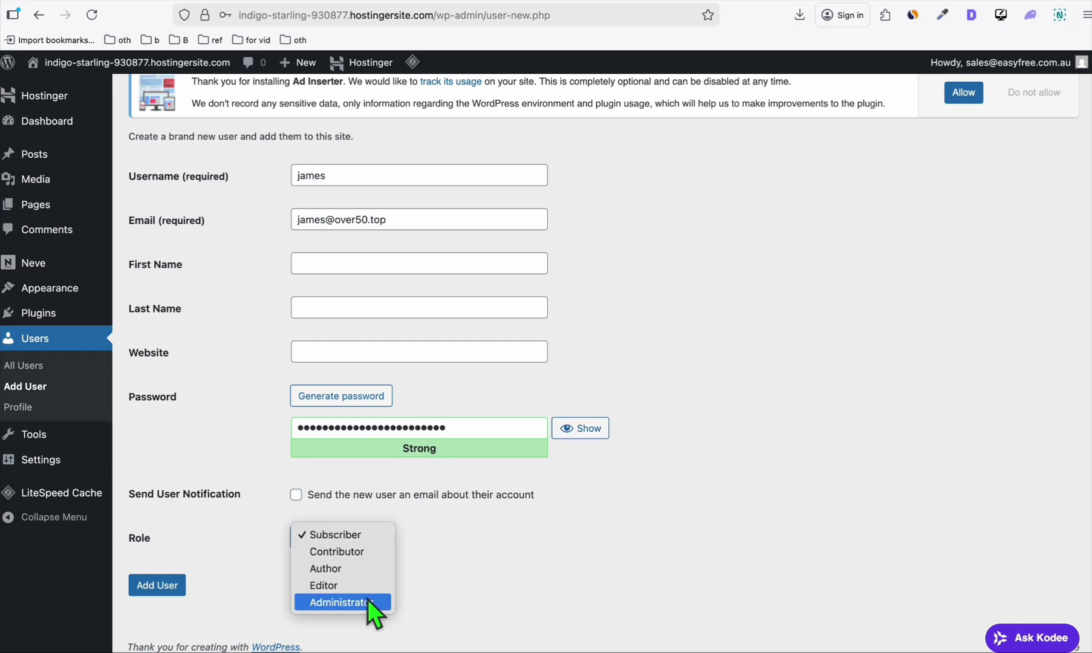
click(341, 589)
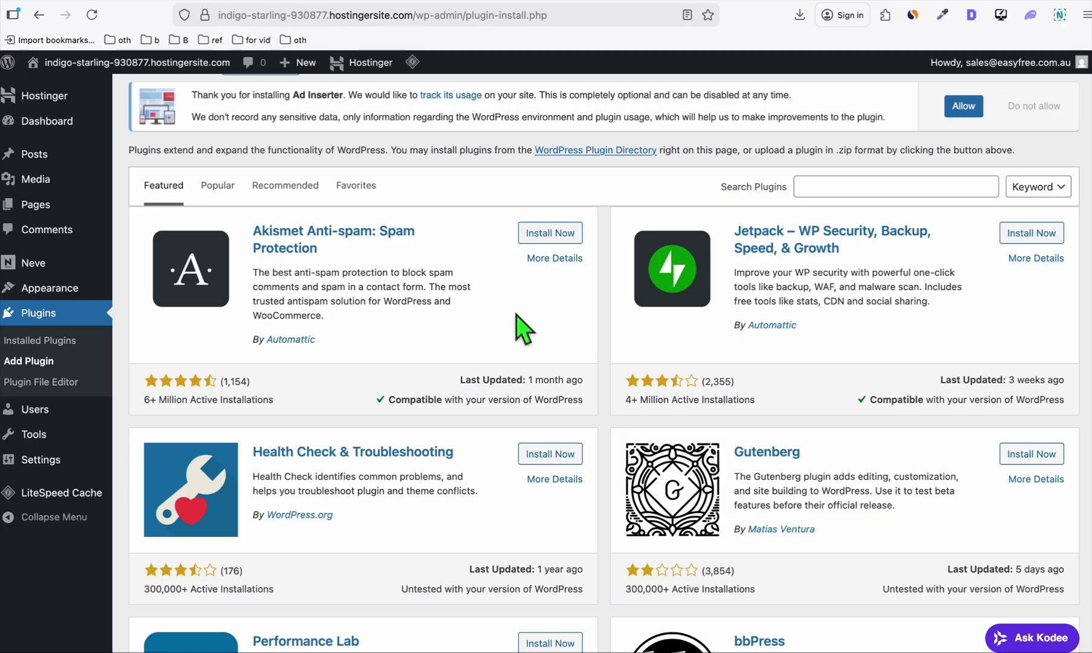
scroll(516, 315, up, 2)
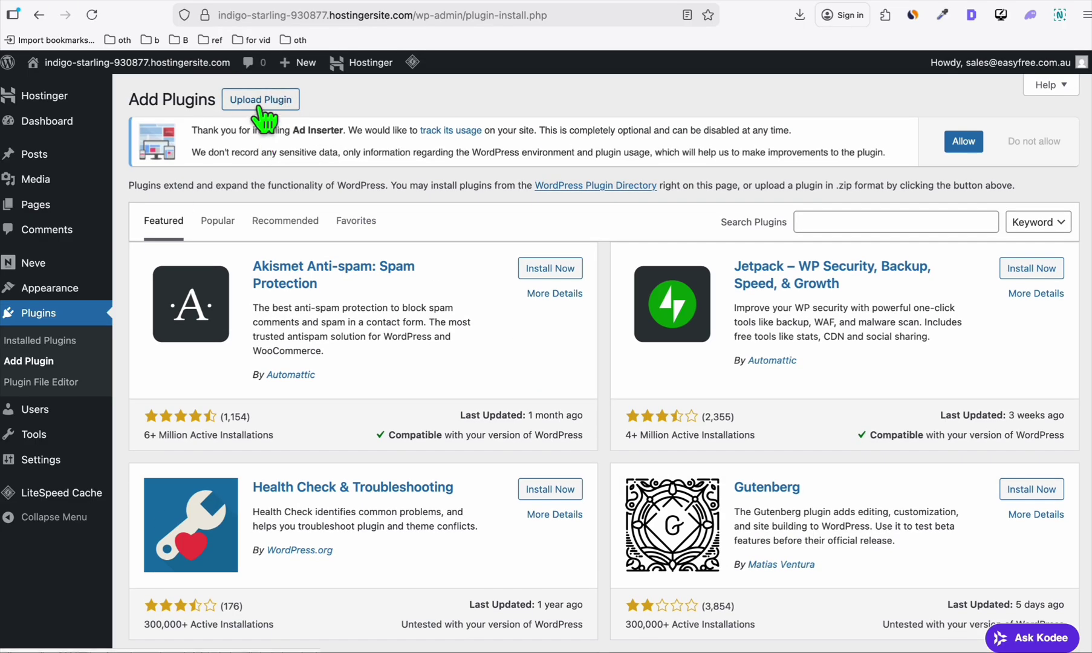
Open WordPress's Upload Plugin form, then go to Article AI Generator's Generate Single Article page.
click(263, 101)
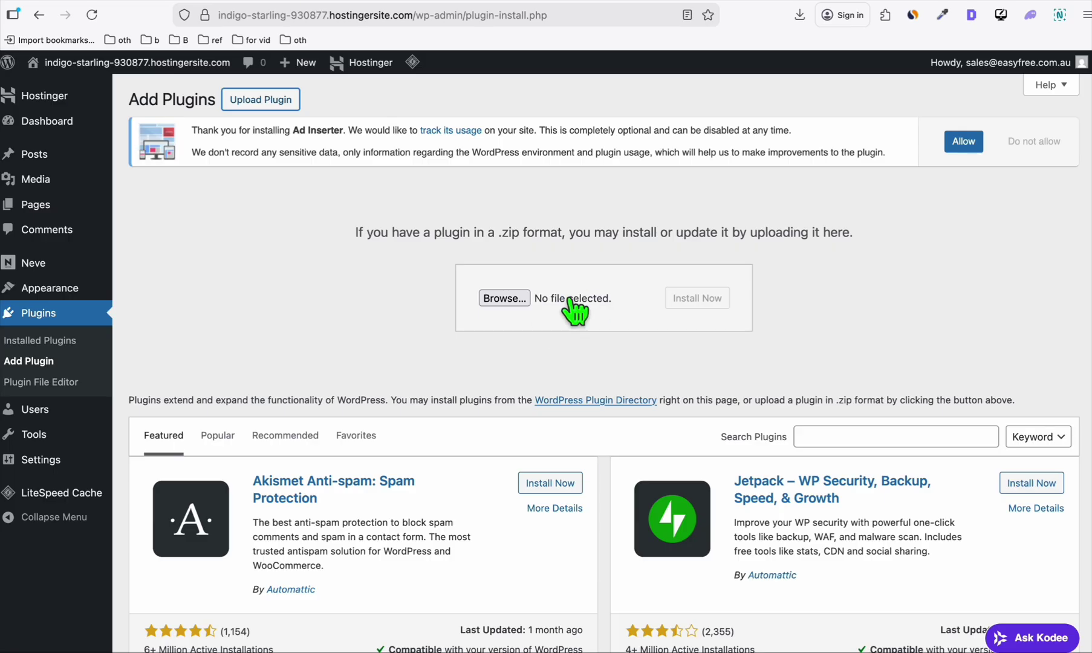
click(569, 7)
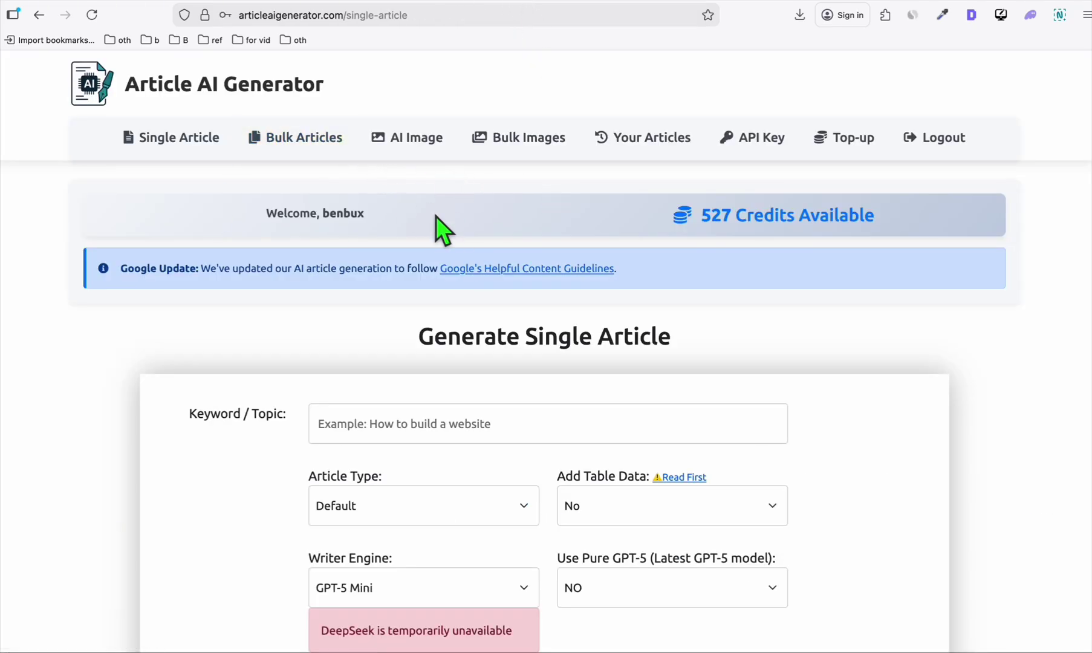
Open the 'Setup Guide for Automatic Wordpress Posting', which points to the Basic-Auth-master.zip plugin.
scroll(366, 212, down, 15)
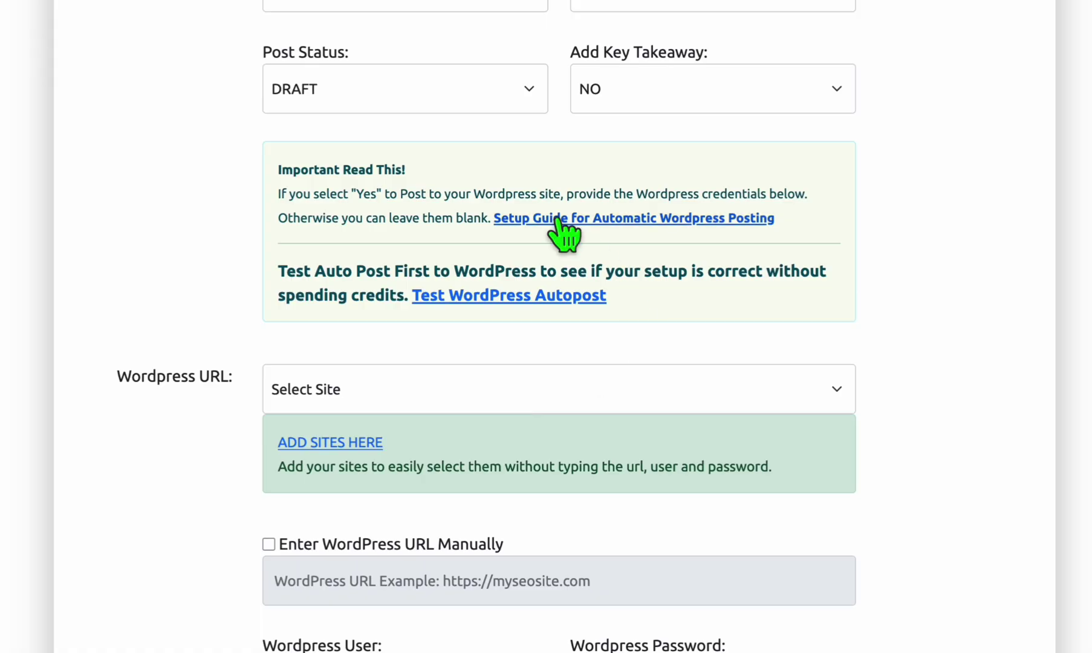
click(557, 219)
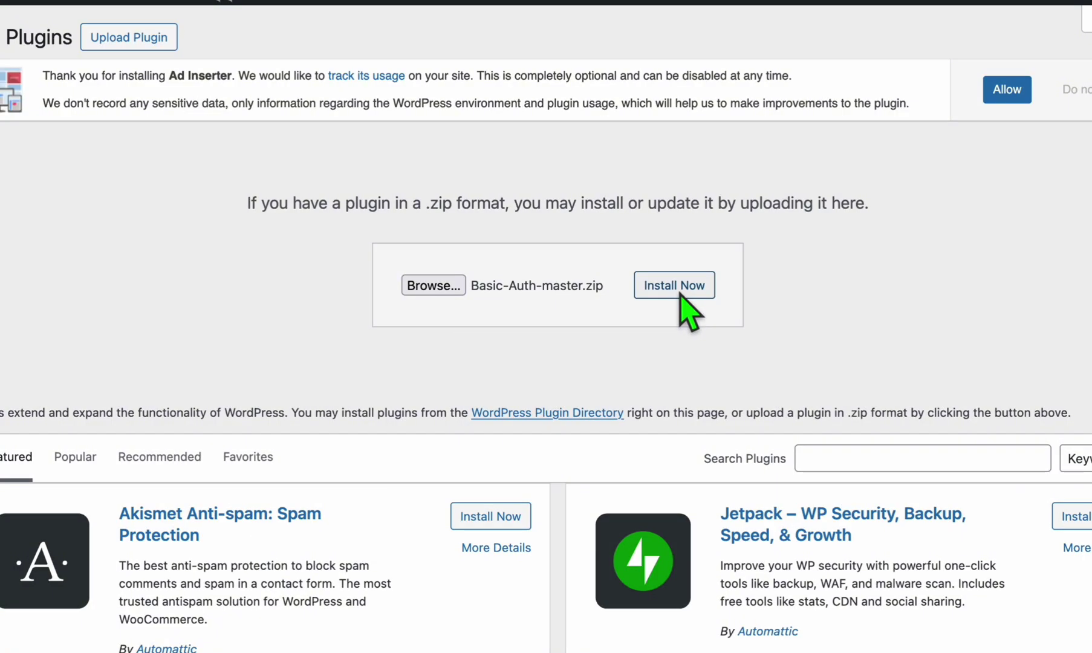
Install Basic-Auth-master.zip and activate the JSON Basic Authentication plugin.
click(675, 286)
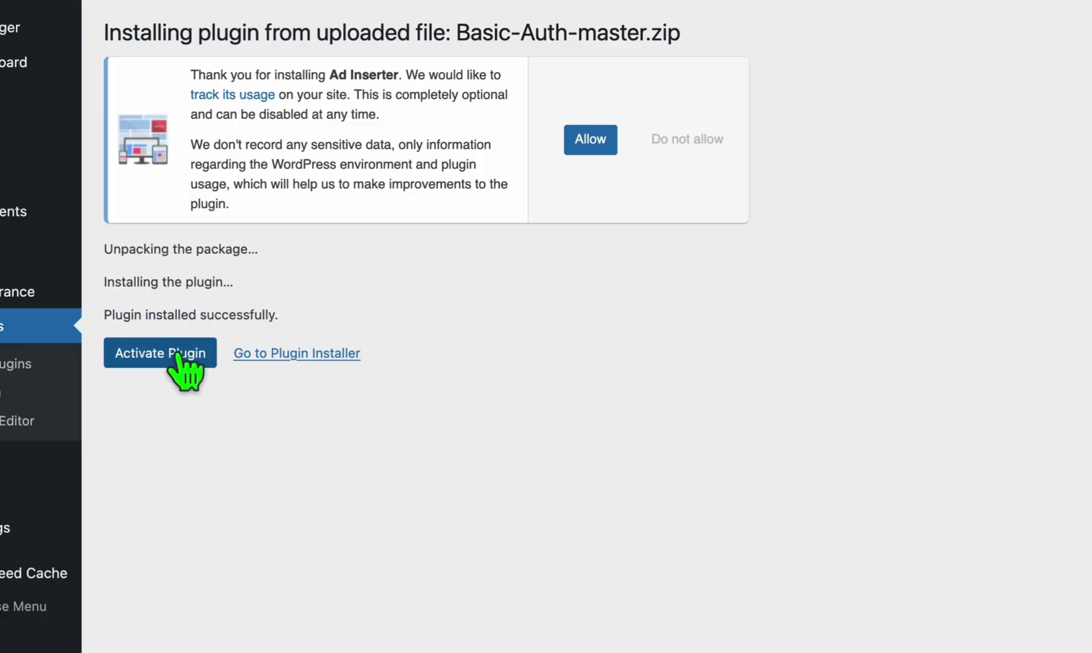
click(161, 353)
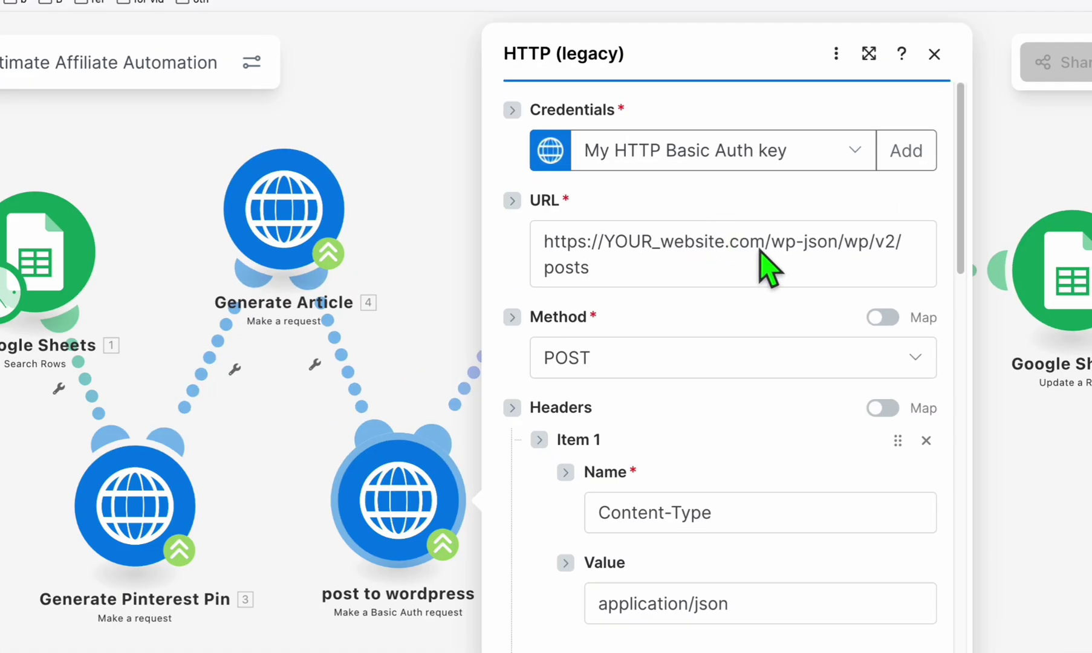
Replace YOUR_website.com with over50.top in the WordPress posts endpoint URL.
click(756, 246)
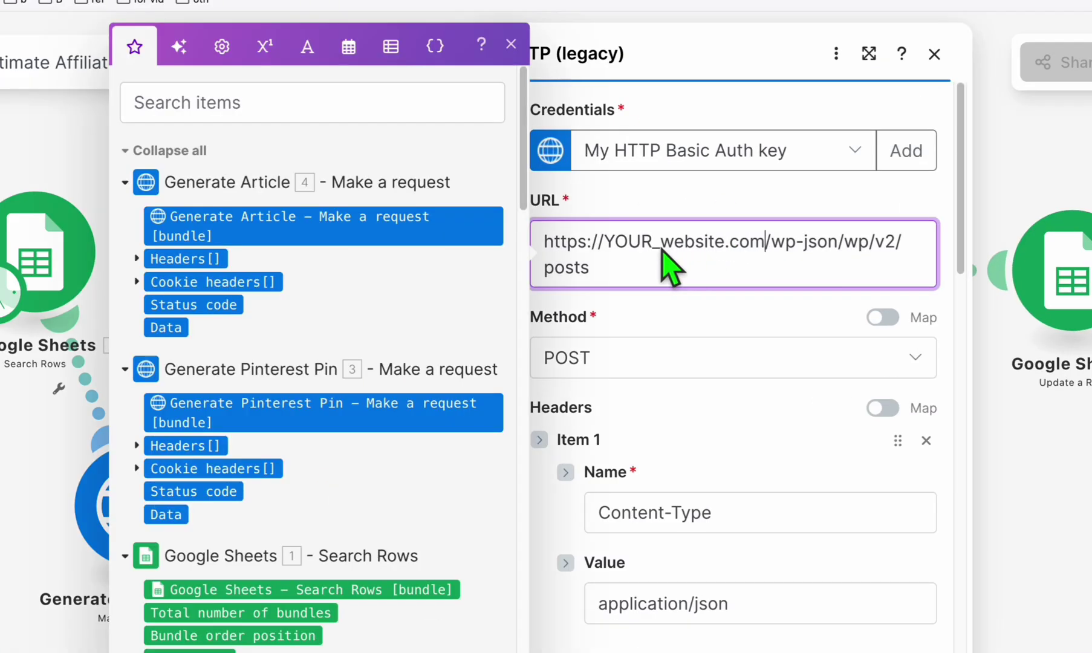
shift+click(605, 249)
text(ove)
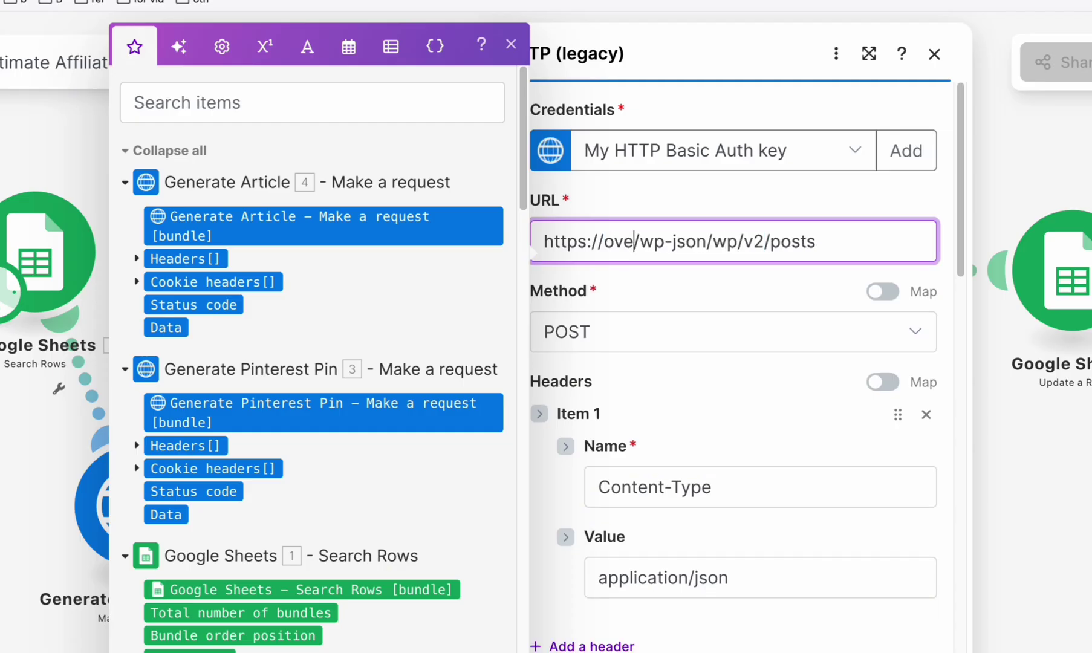
text(r50.top)
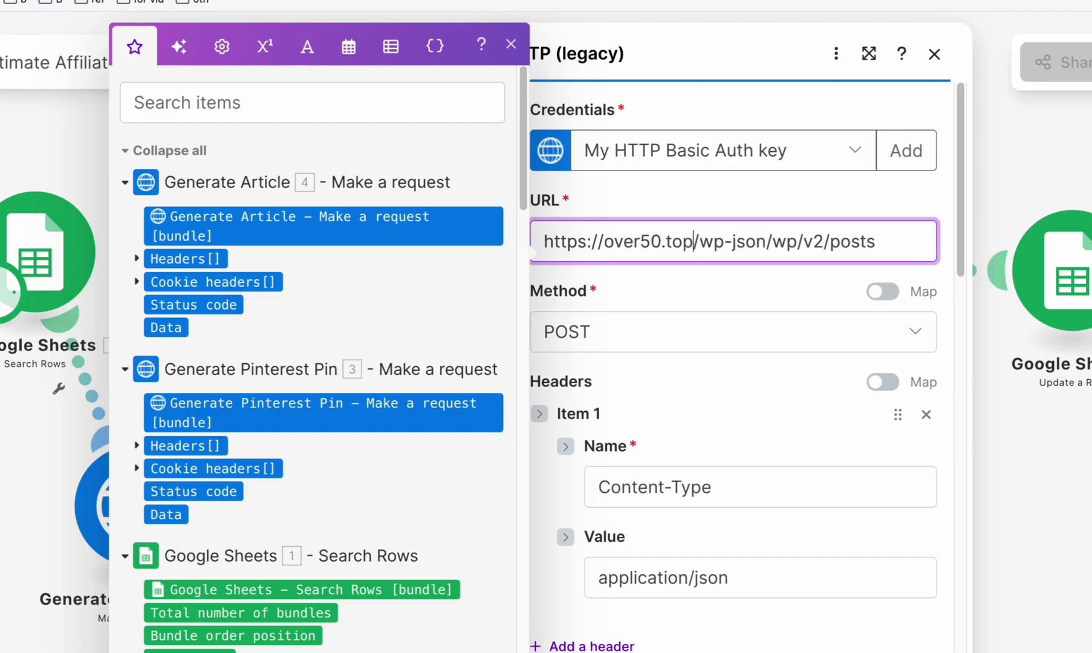
click(696, 287)
drag(700, 242, 851, 241)
click(726, 244)
click(702, 289)
drag(692, 242, 624, 241)
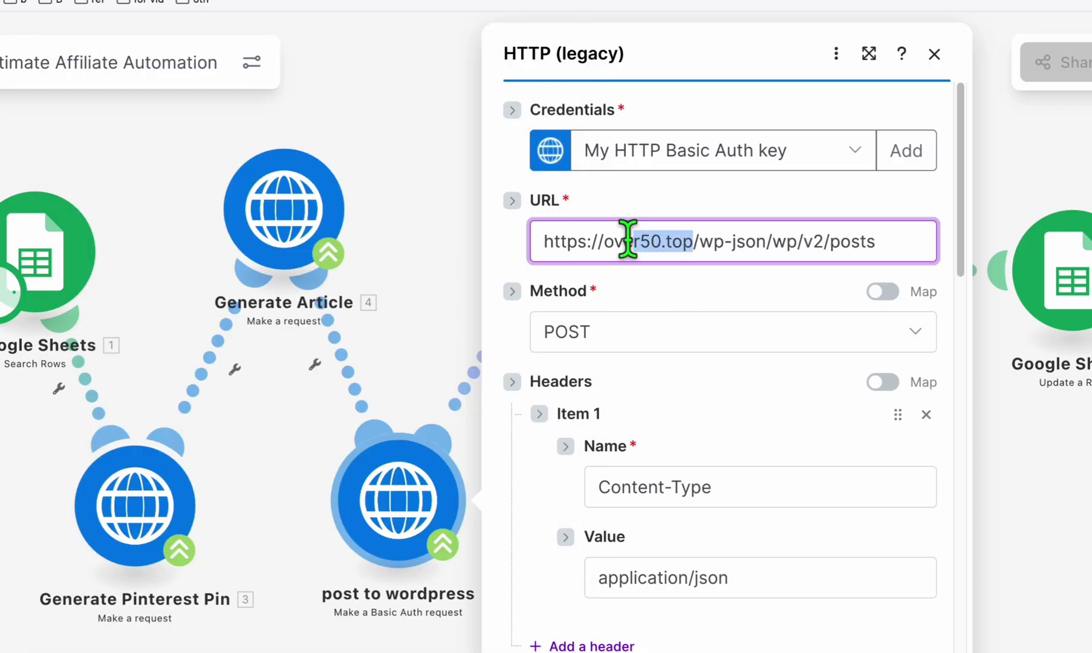
click(700, 294)
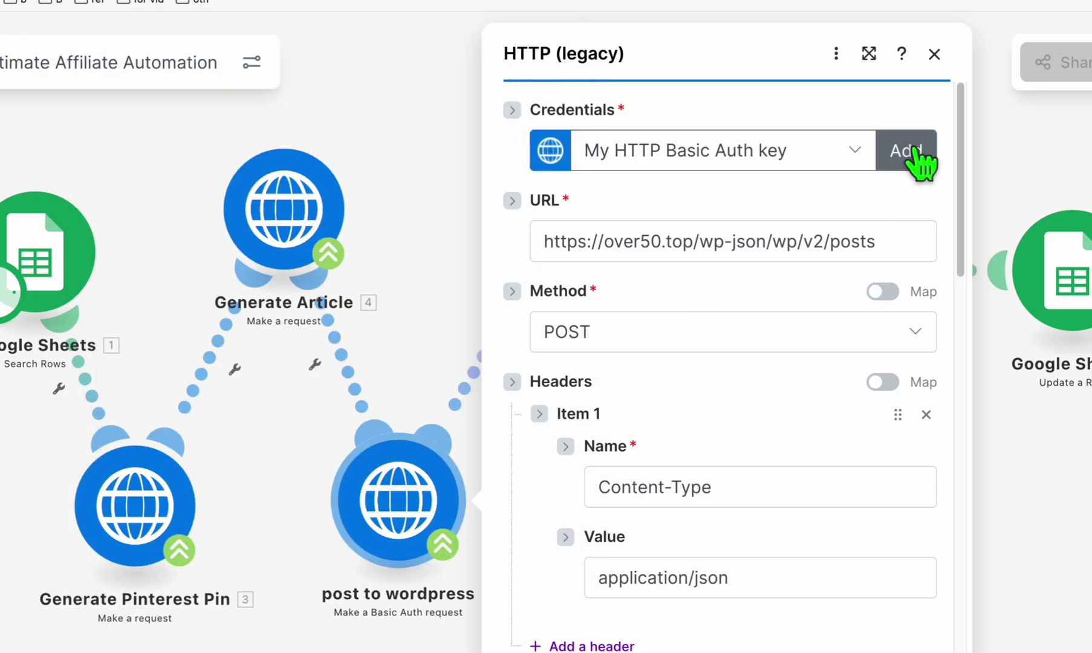
Add an 'over50' basic-auth keychain with the WordPress username and password, then save the module.
click(907, 151)
text(james)
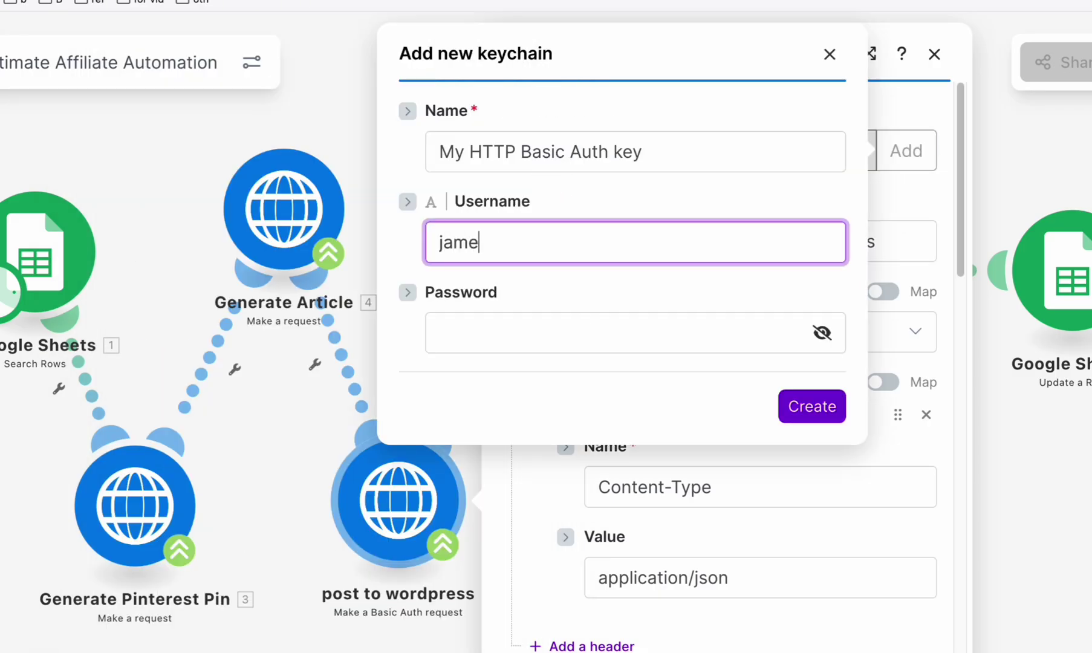
click(605, 398)
key(ctrl+v)
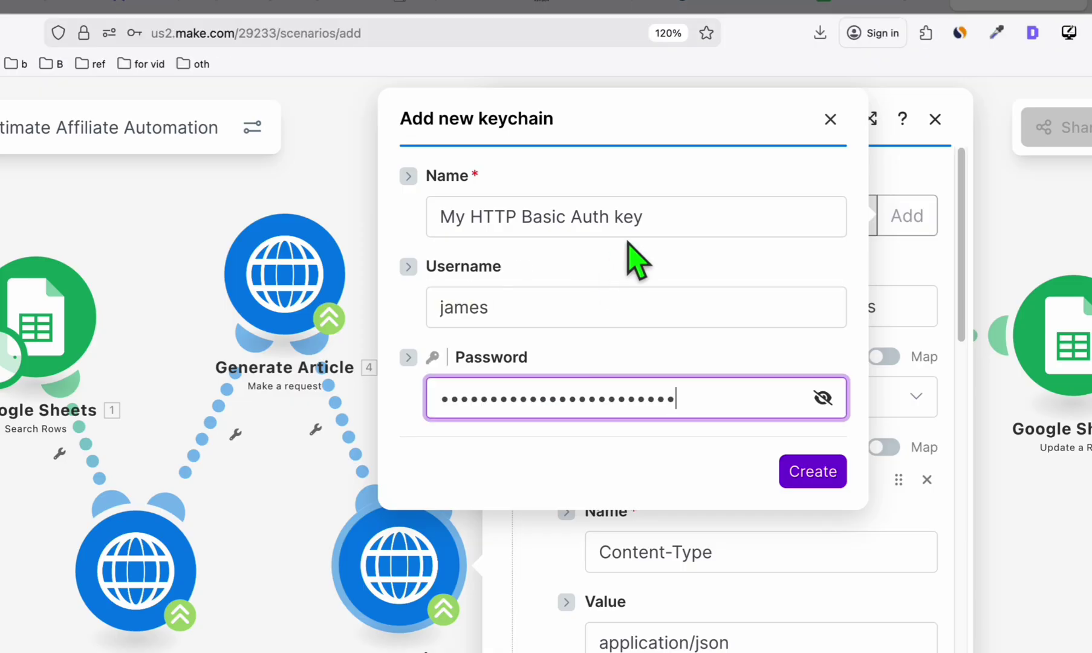
drag(644, 219, 440, 206)
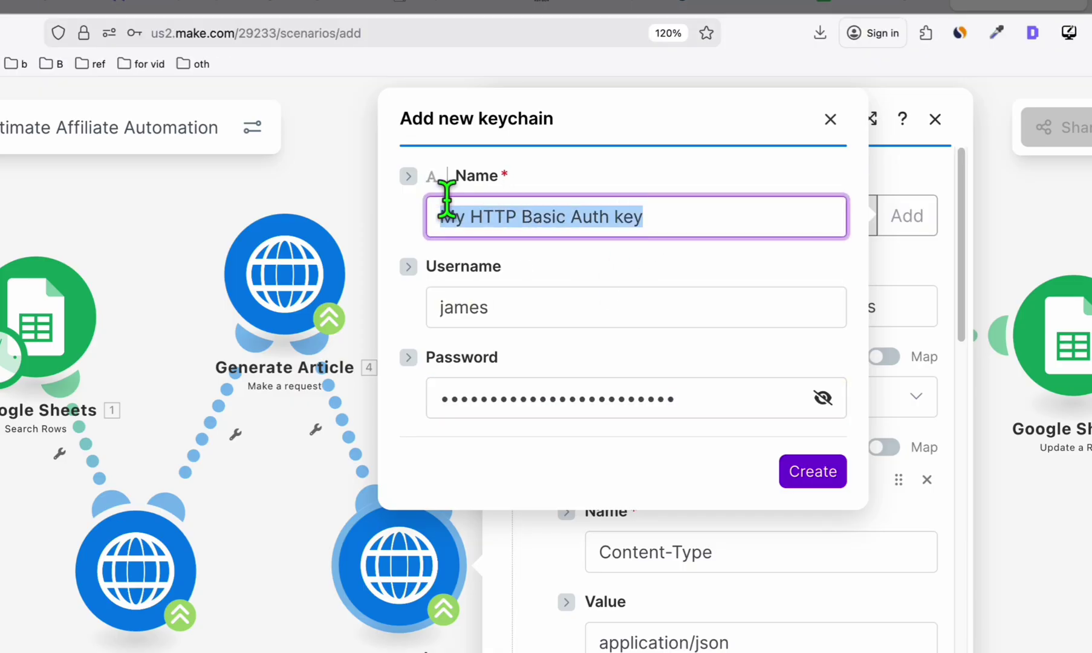
text(over50)
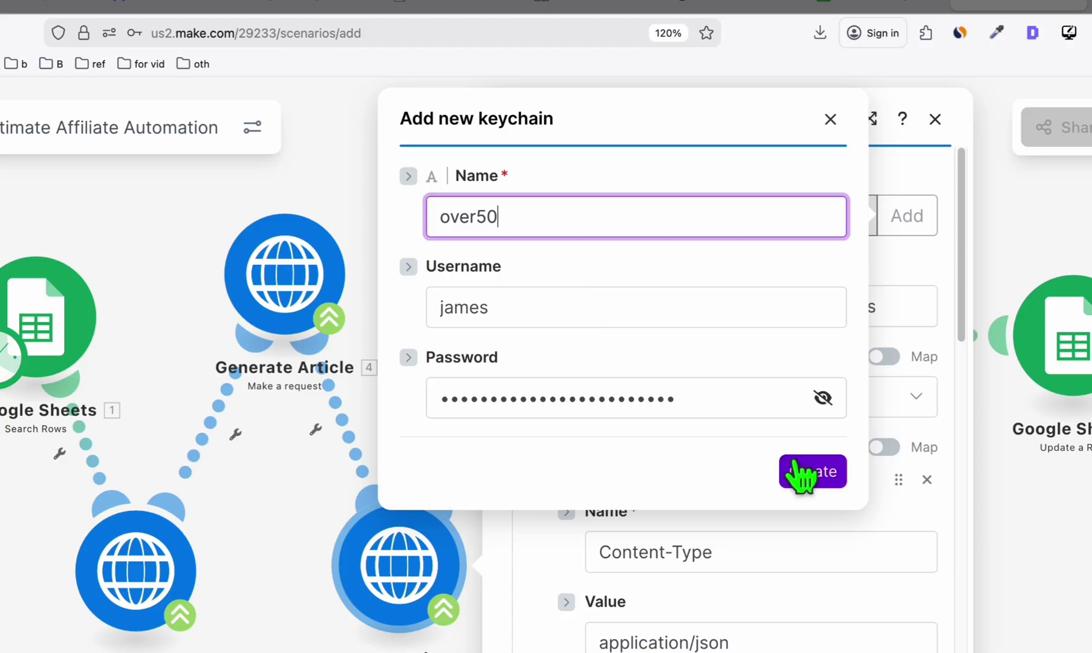
click(810, 472)
scroll(913, 574, down, 5)
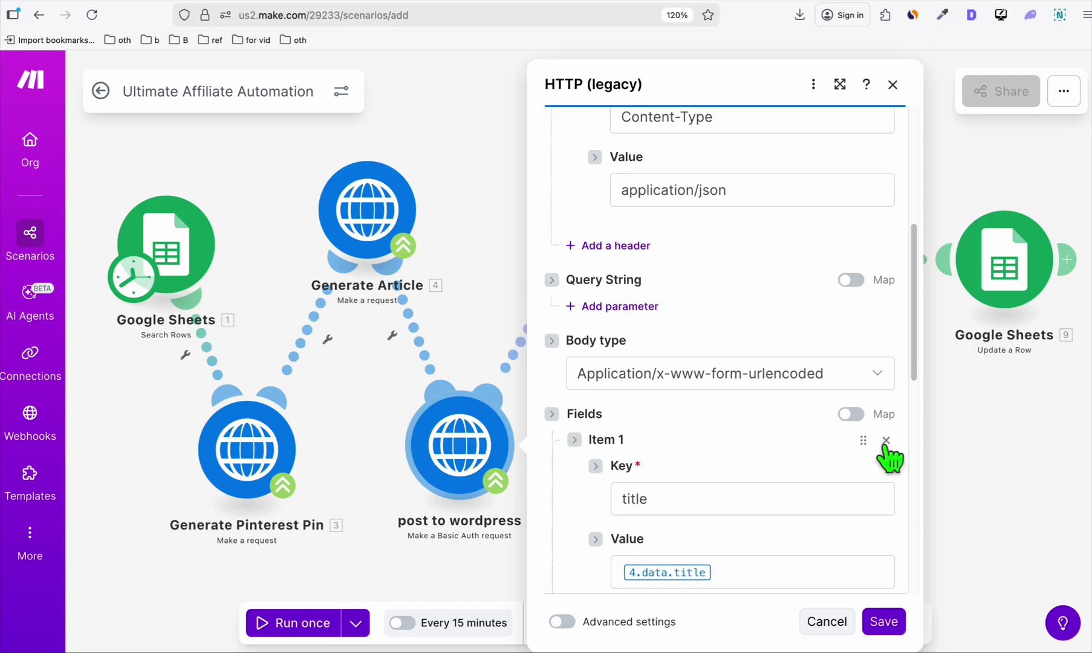
scroll(759, 385, down, 8)
scroll(822, 502, down, 2)
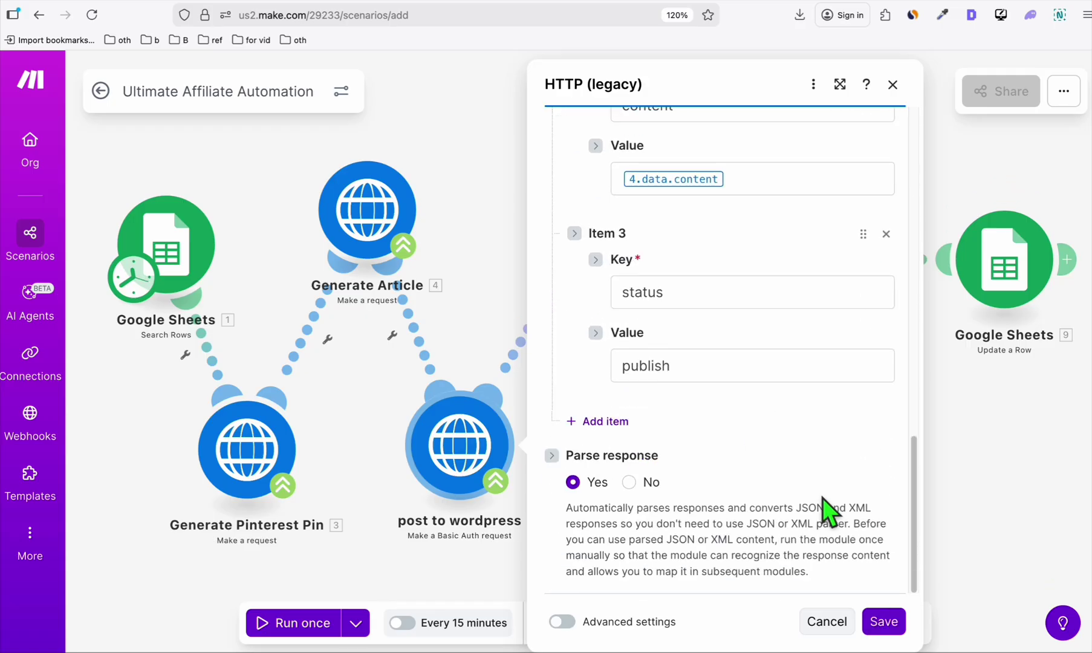
click(883, 623)
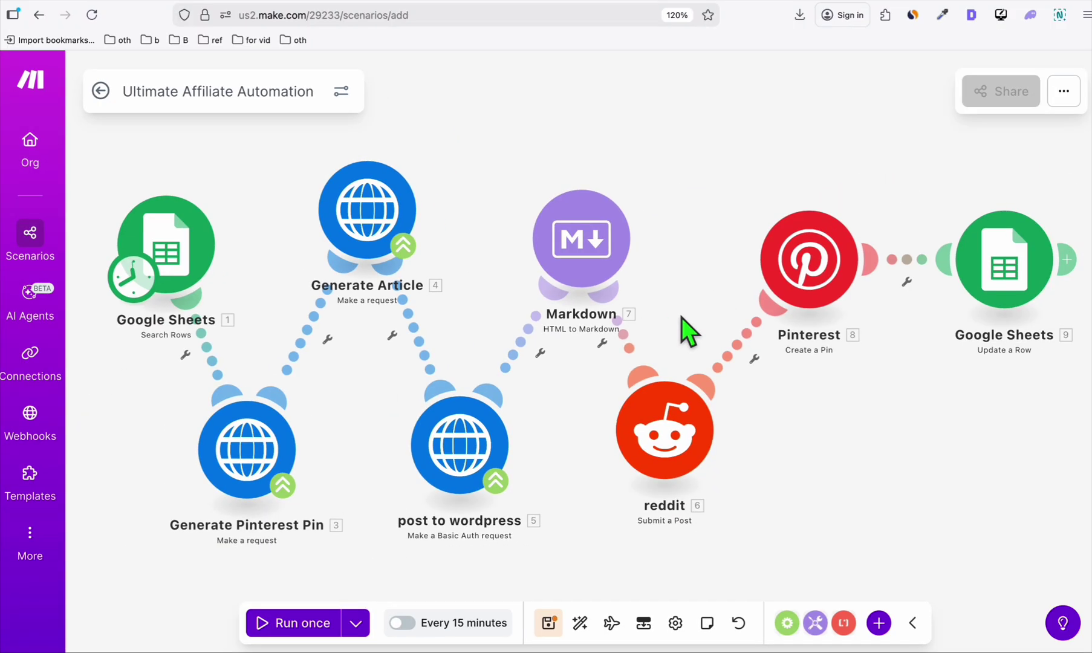
In the Generate Article module, paste the Article AI Generator secret key over YOUR_secretkey.
click(382, 235)
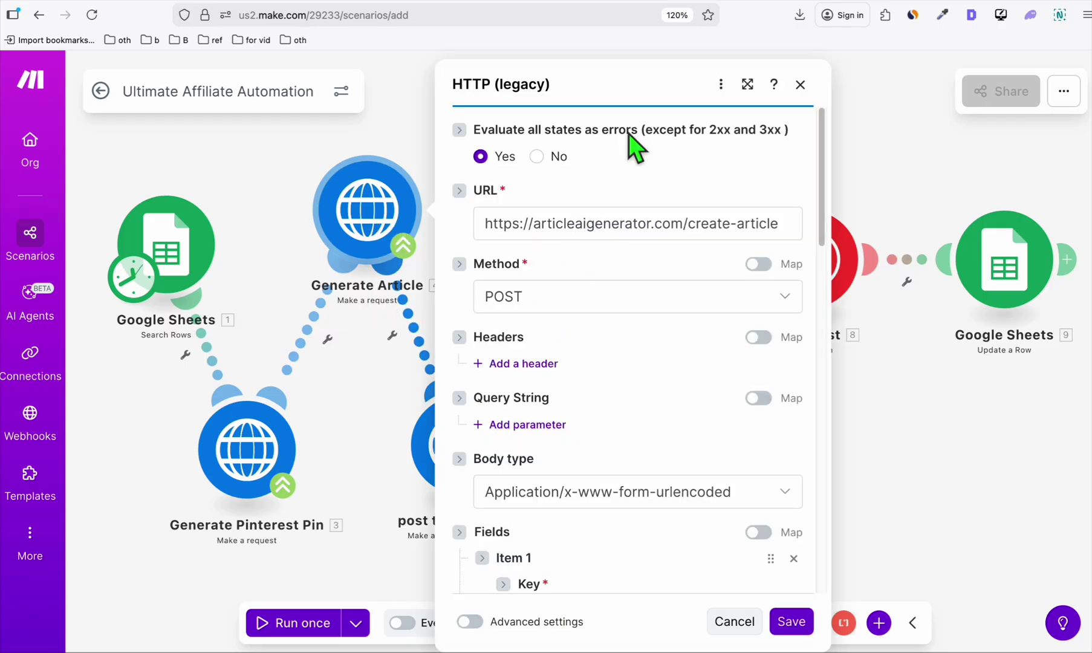
scroll(647, 326, down, 2)
scroll(647, 326, down, 1)
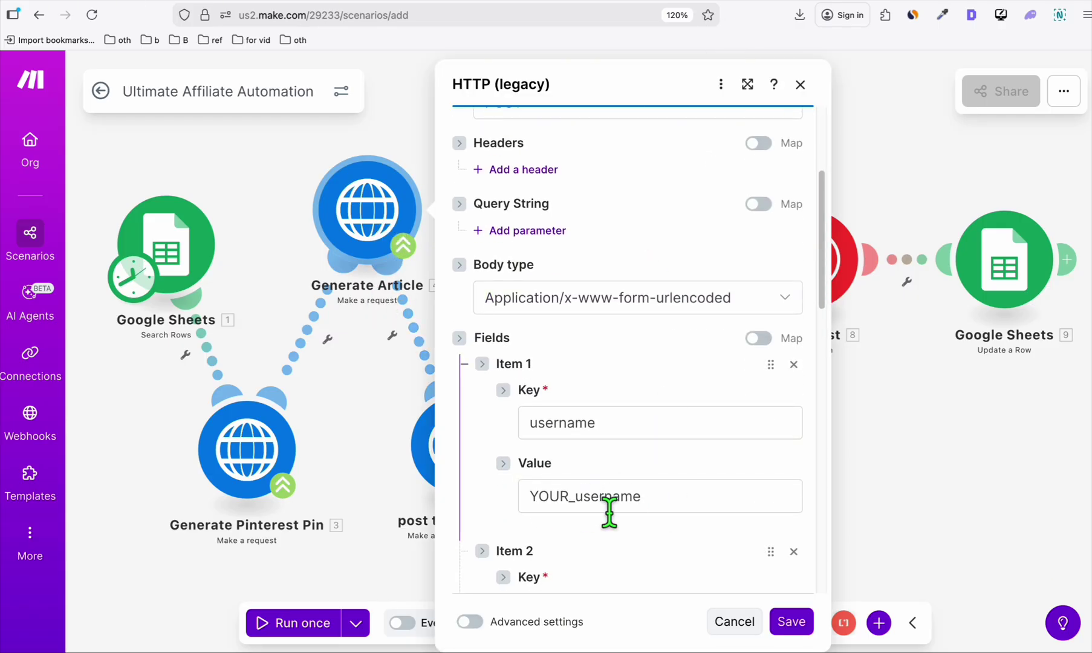
scroll(612, 512, down, 3)
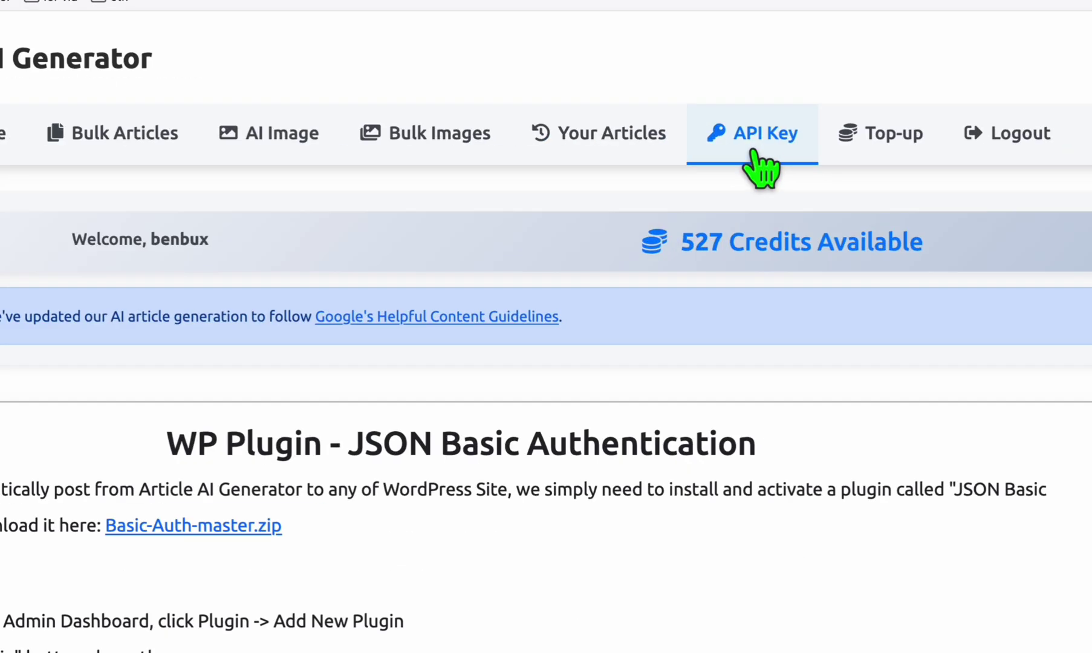
click(755, 151)
double_click(580, 401)
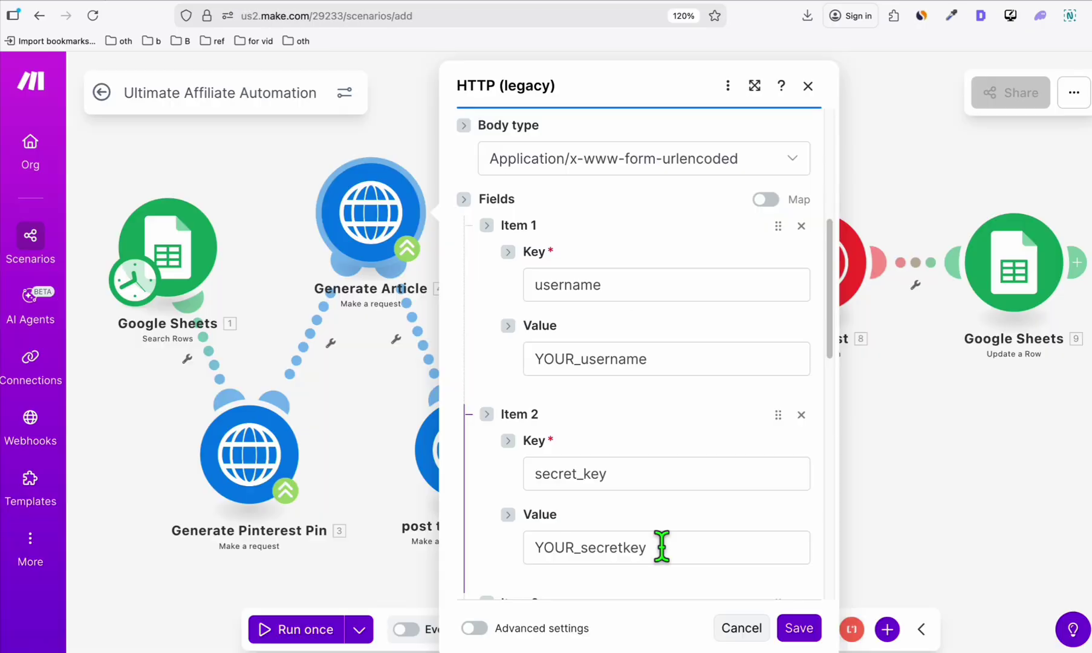
drag(658, 546, 509, 556)
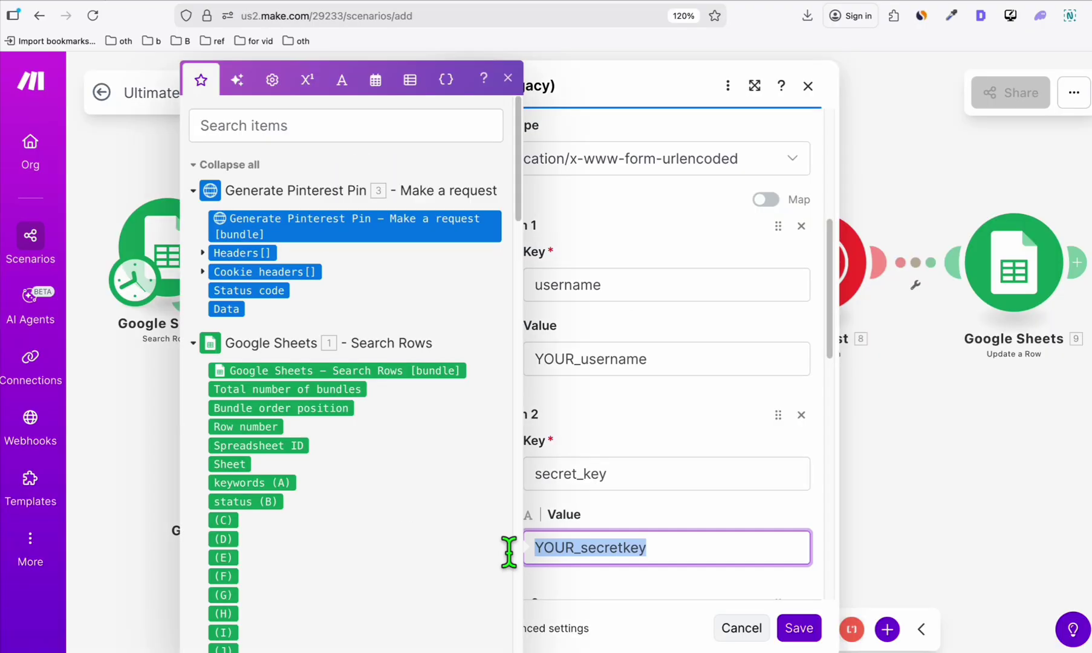
key(ctrl+v)
Replace YOUR_username with the account username and save the Generate Article request.
click(638, 359)
double_click(638, 359)
text(be)
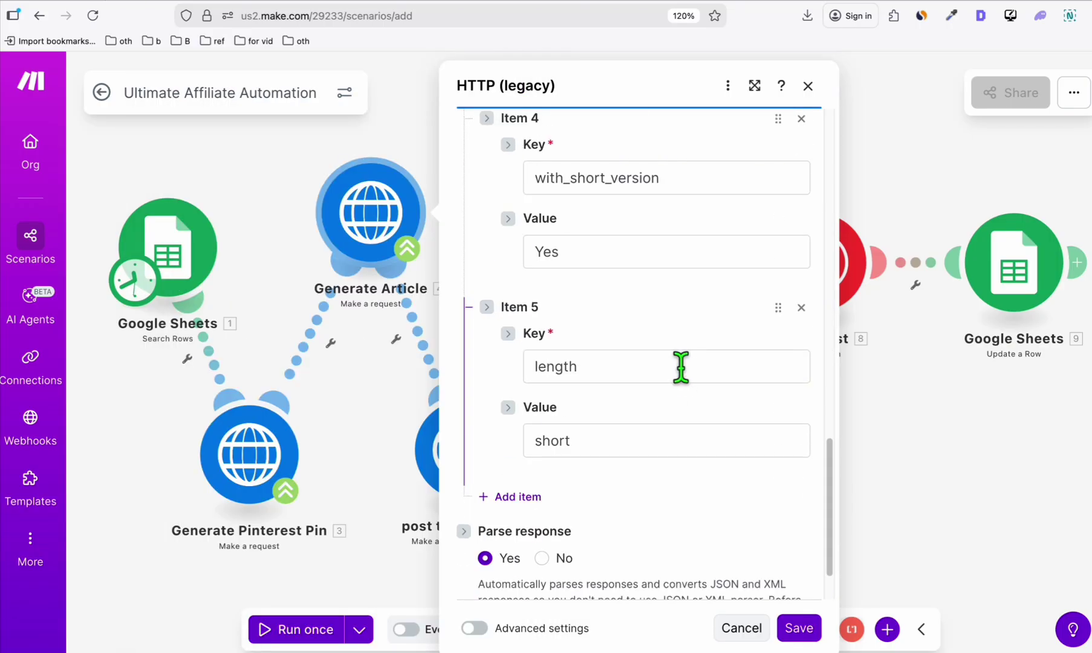
scroll(629, 212, up, 8)
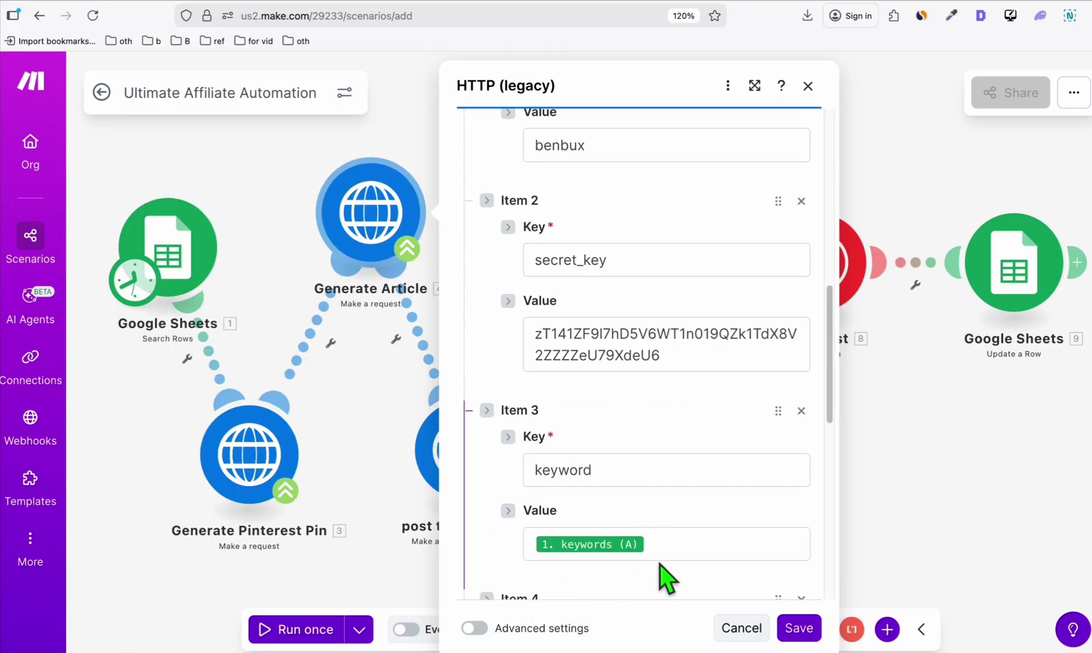
scroll(654, 549, down, 2)
click(801, 632)
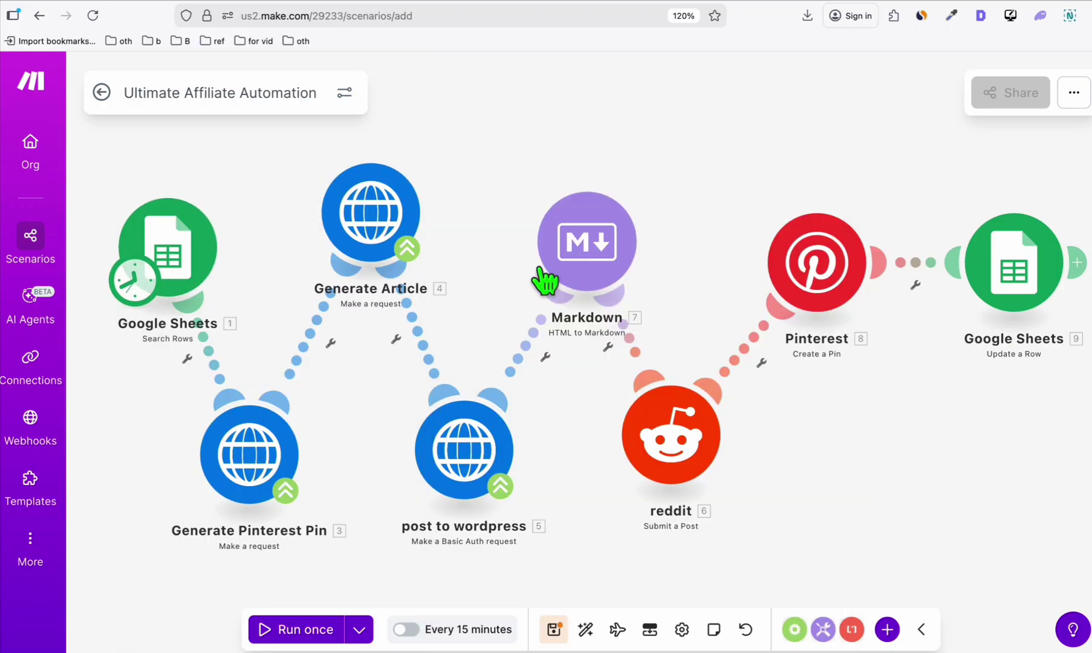
Check that Search Rows uses the over 50 spreadsheet with the pending filter, and save it.
click(181, 273)
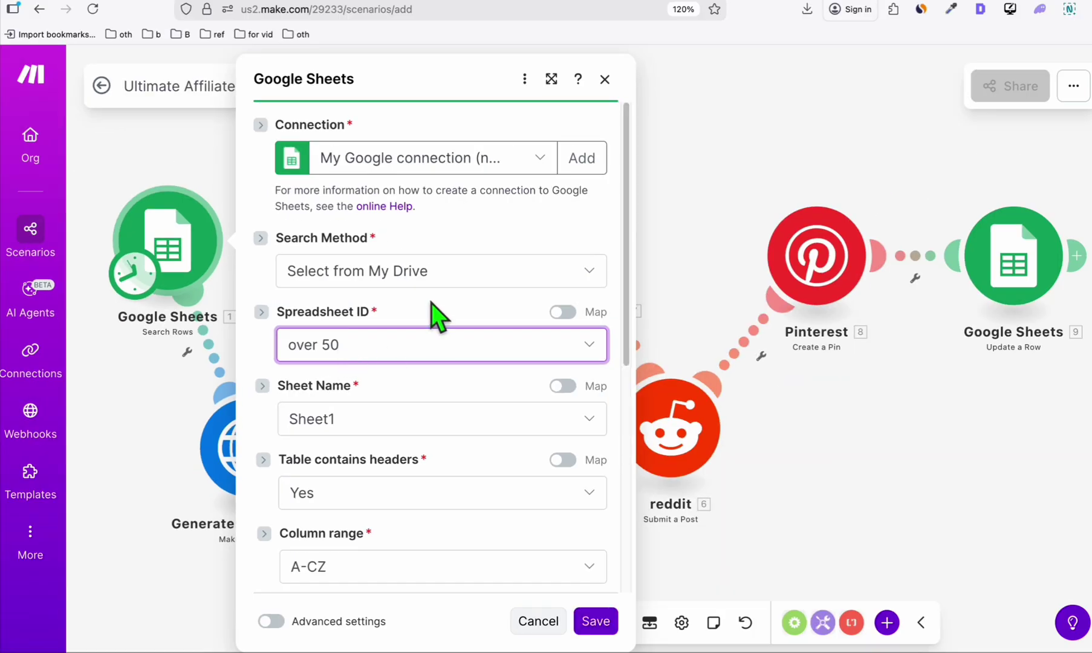
scroll(437, 315, down, 8)
scroll(383, 312, up, 2)
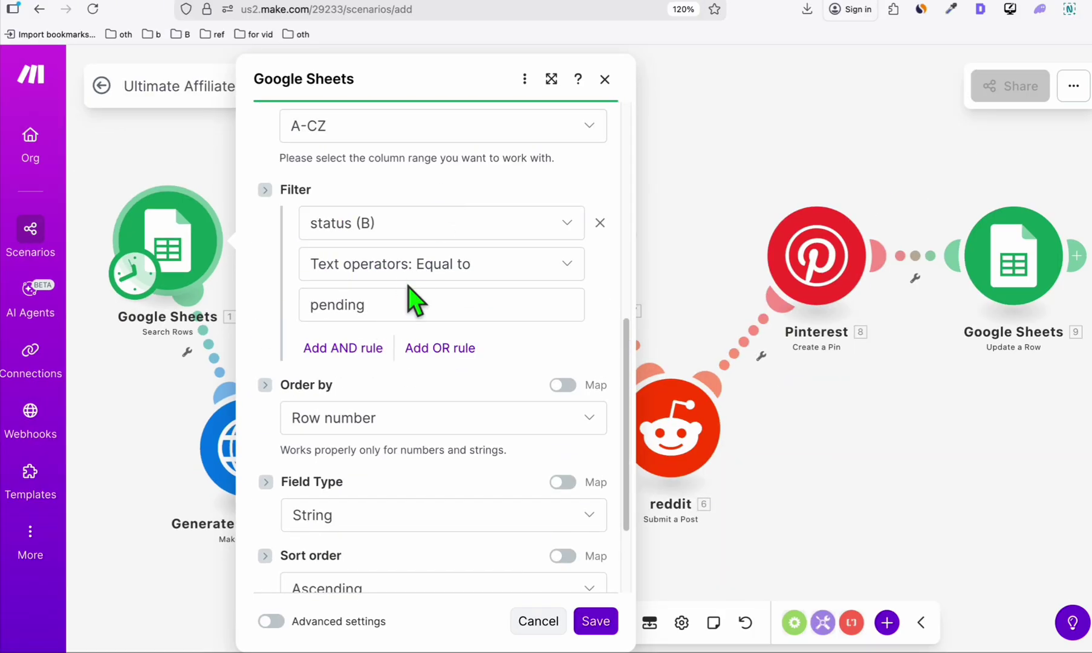
scroll(407, 305, down, 2)
click(596, 622)
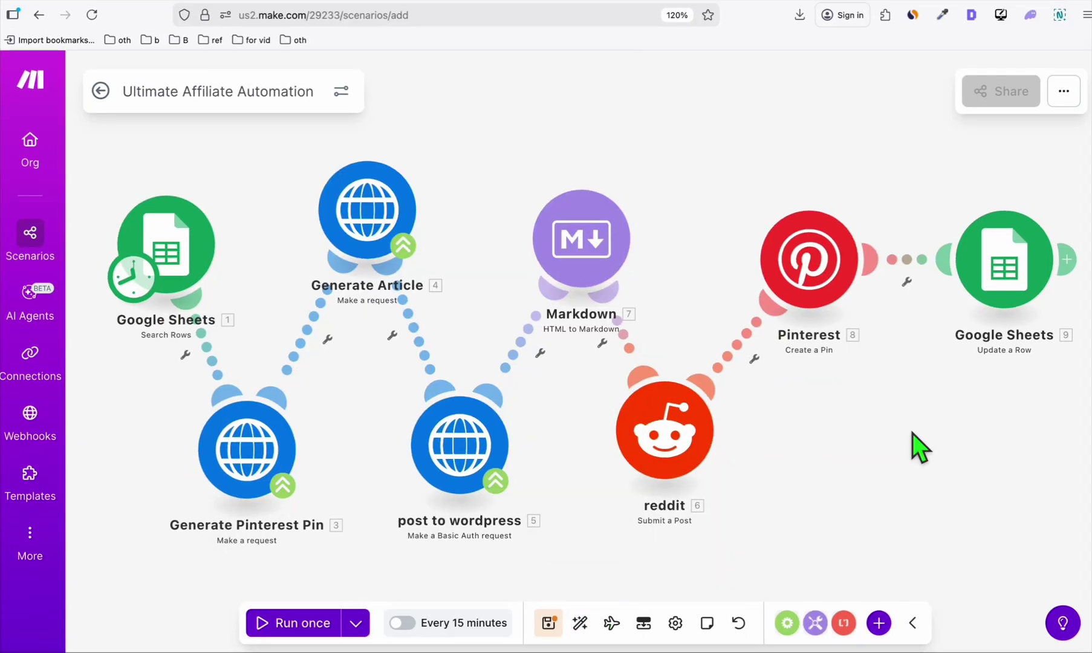
Set the Update a Row module's spreadsheet to over 50 and save it.
click(1004, 293)
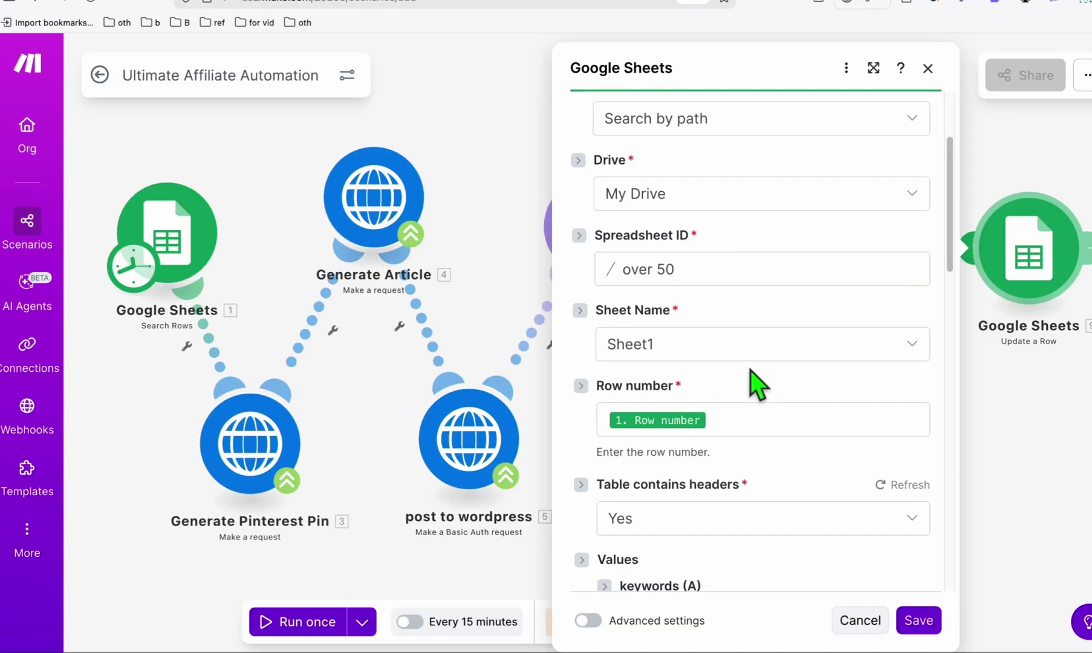
scroll(756, 383, down, 3)
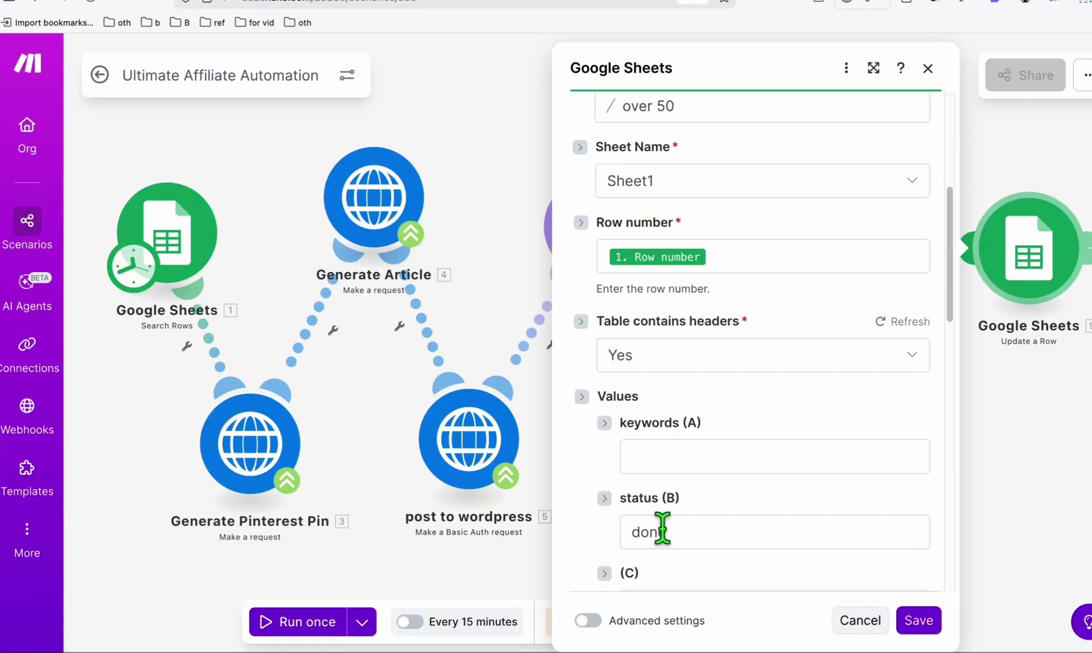
click(928, 621)
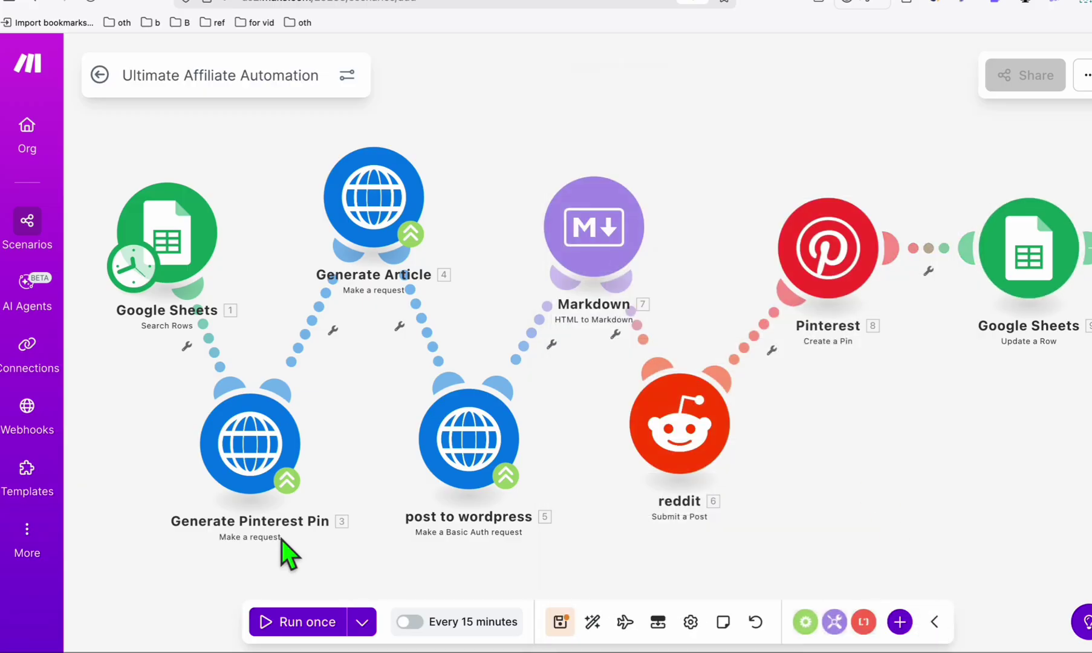
click(251, 466)
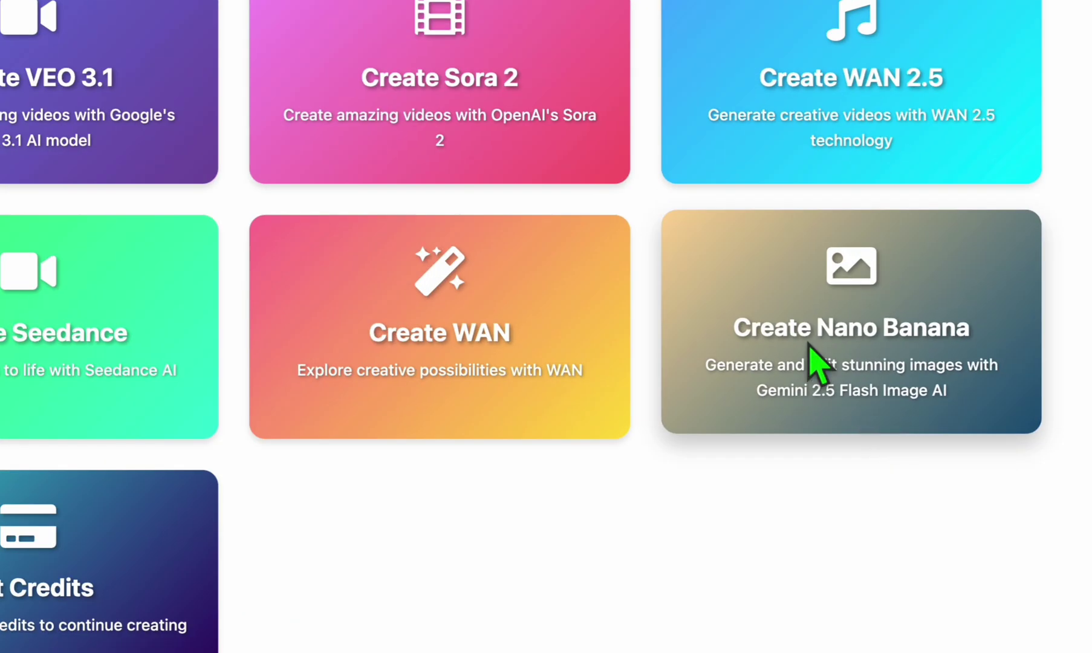
click(837, 338)
scroll(495, 355, down, 8)
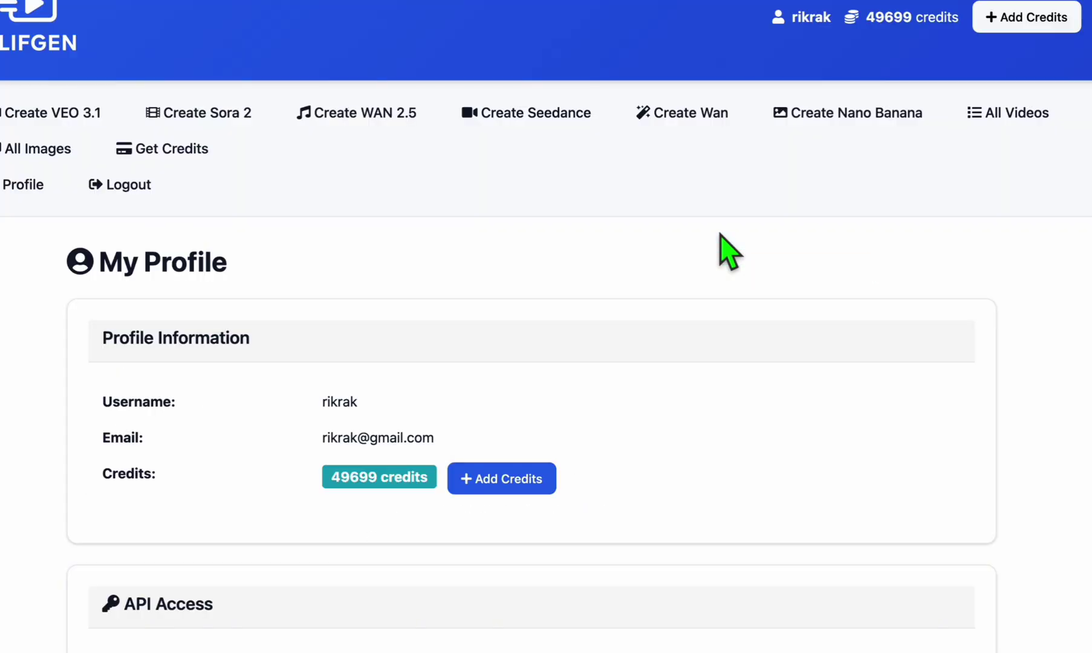
scroll(502, 255, down, 5)
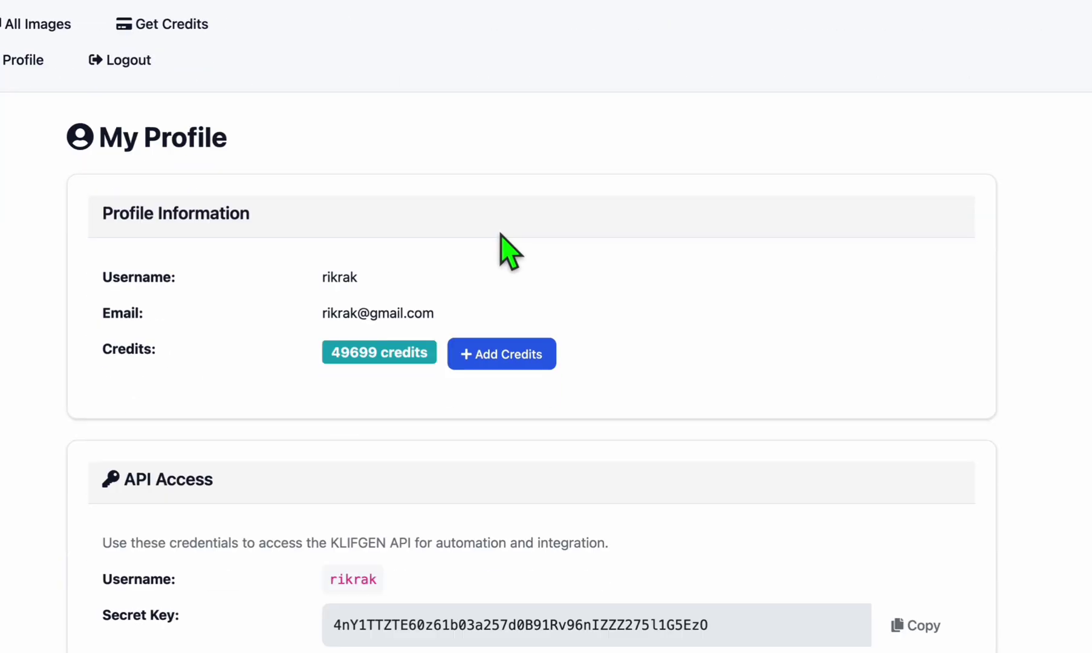
scroll(492, 263, down, 4)
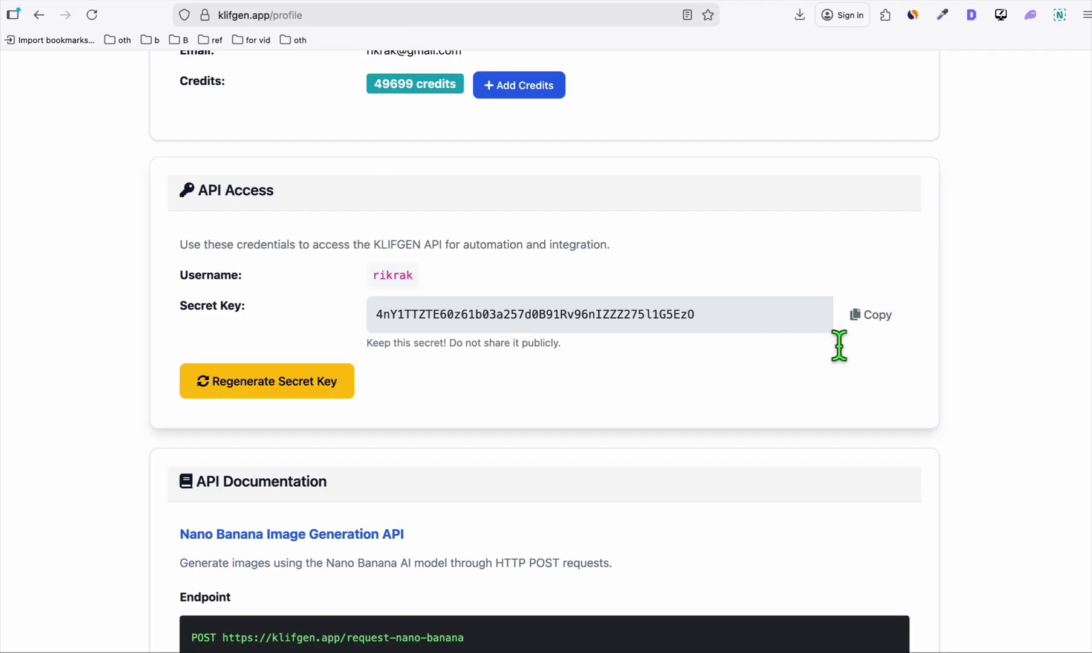
click(871, 316)
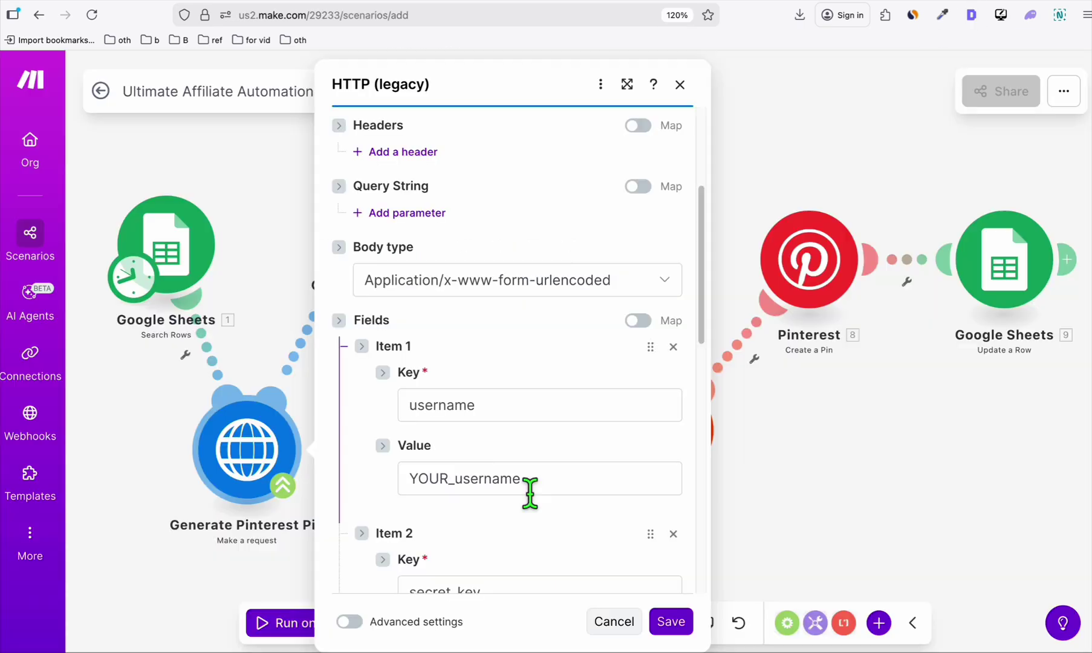
Paste the Klifgen secret key over YOUR_secretkey, enter the username, and save Generate Pinterest Pin.
scroll(530, 493, down, 3)
drag(532, 515, 358, 522)
key(ctrl+v)
double_click(485, 349)
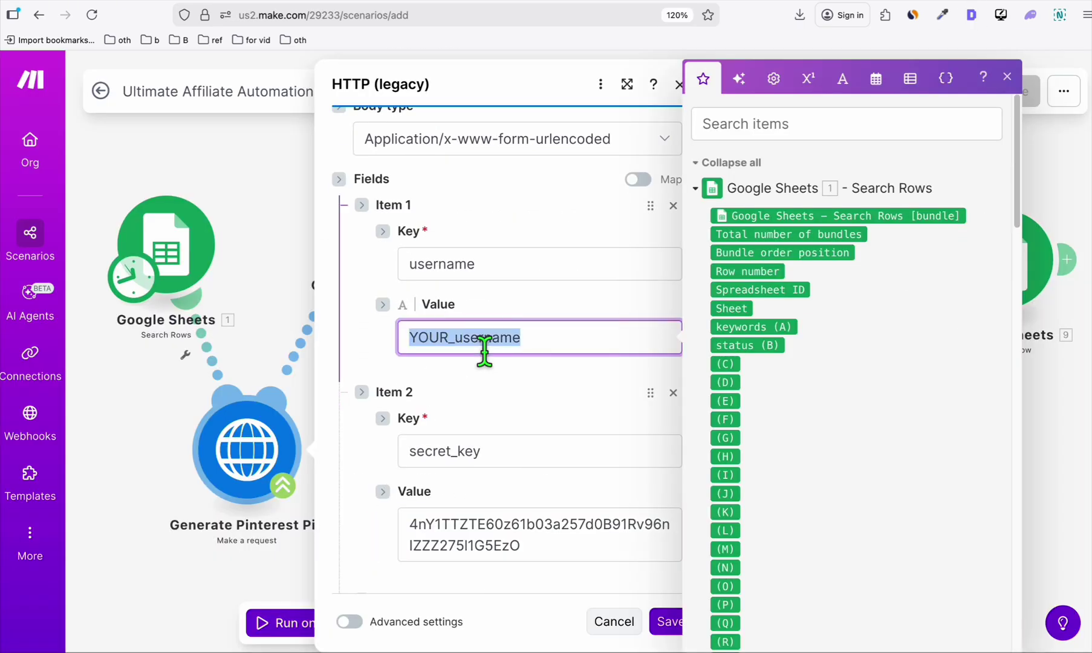
text(rkrak)
scroll(512, 312, down, 8)
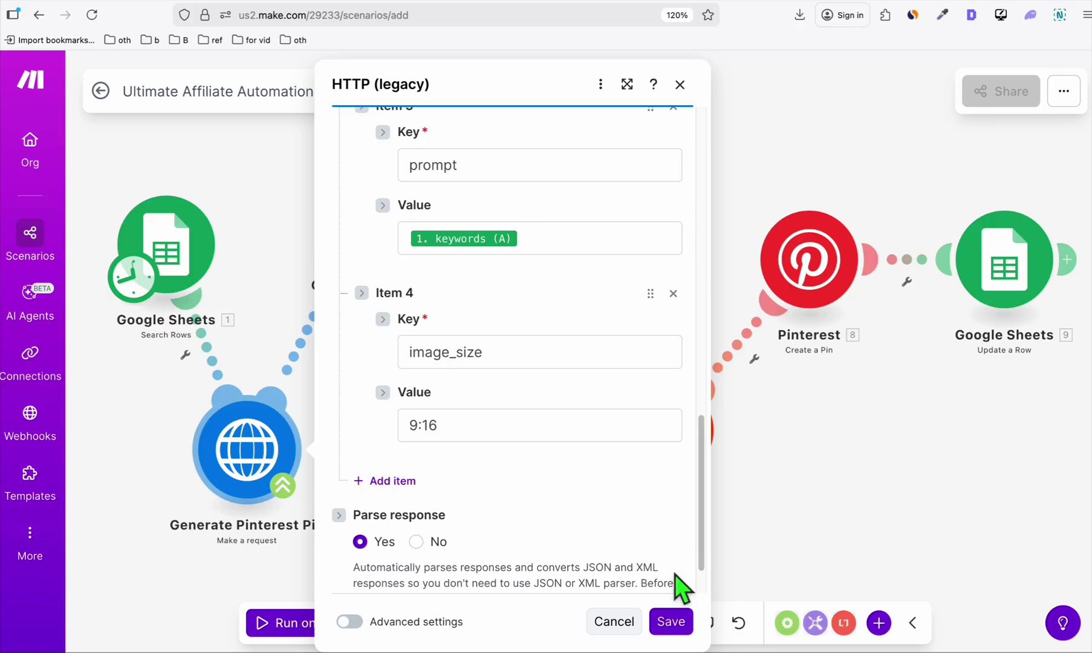
click(672, 623)
click(665, 447)
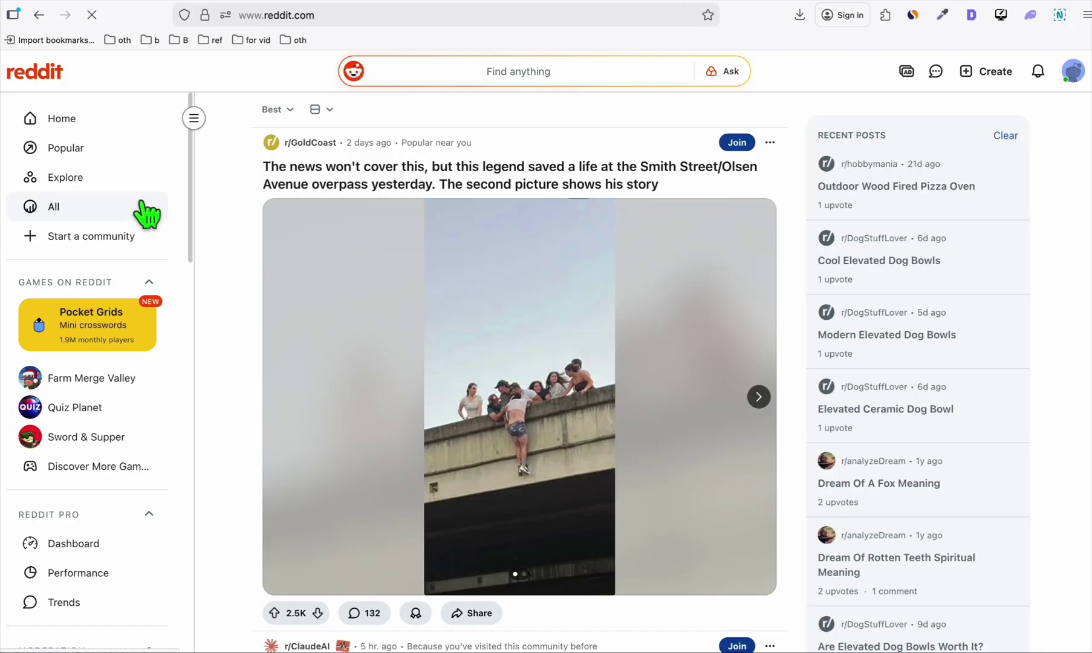
Start a new Reddit community under the Other Hobbies topic, keeping it public.
scroll(100, 200, down, 5)
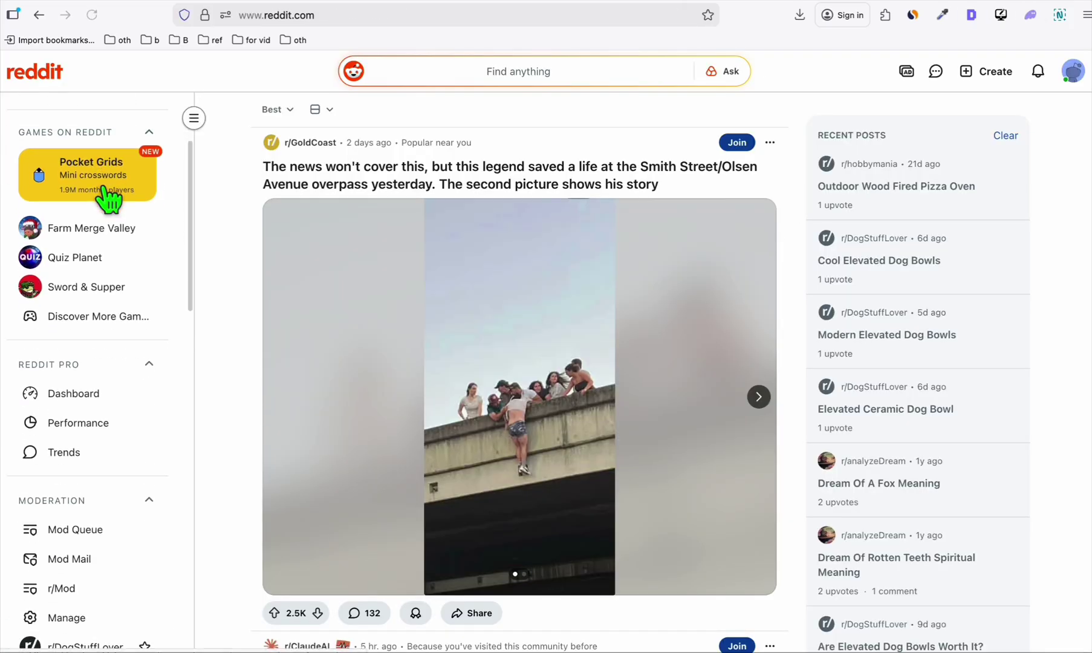
scroll(70, 587, down, 3)
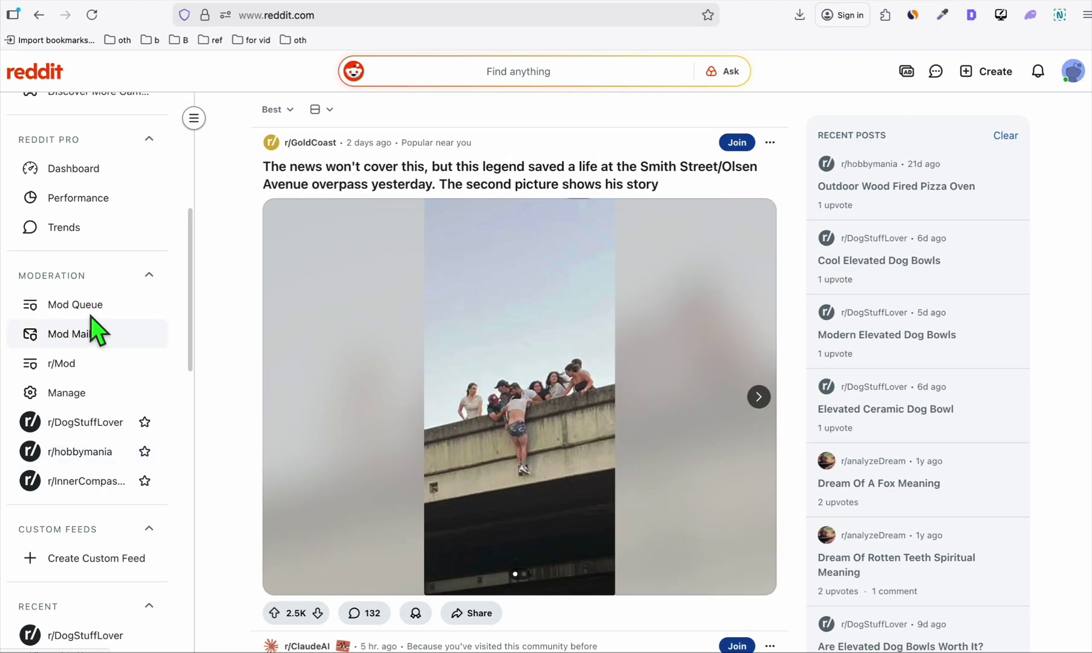
scroll(121, 218, up, 10)
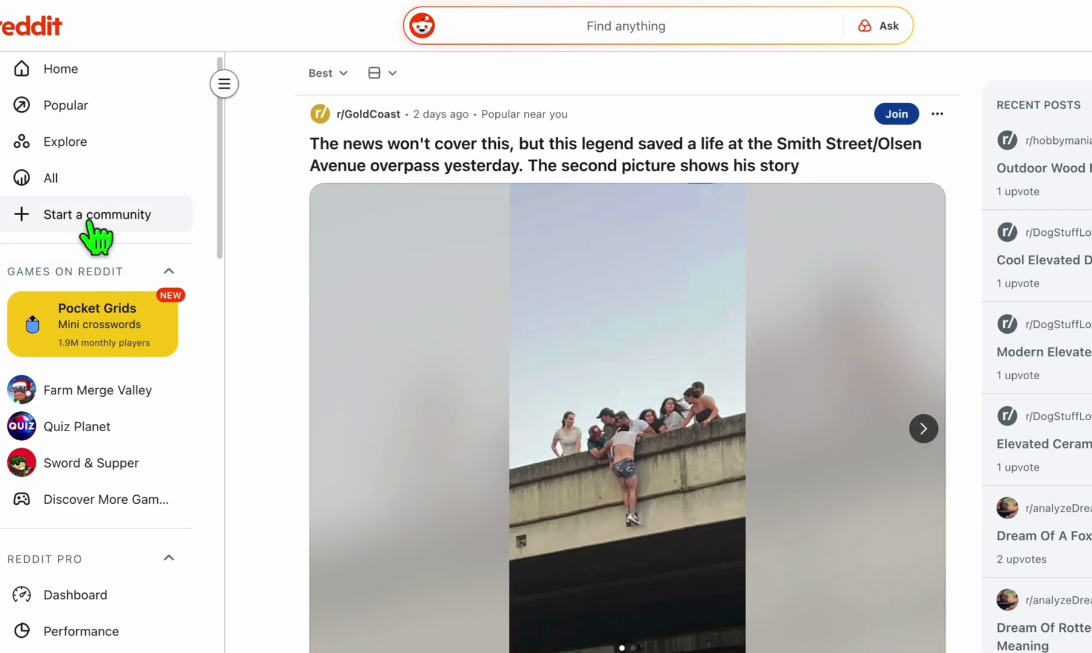
click(91, 223)
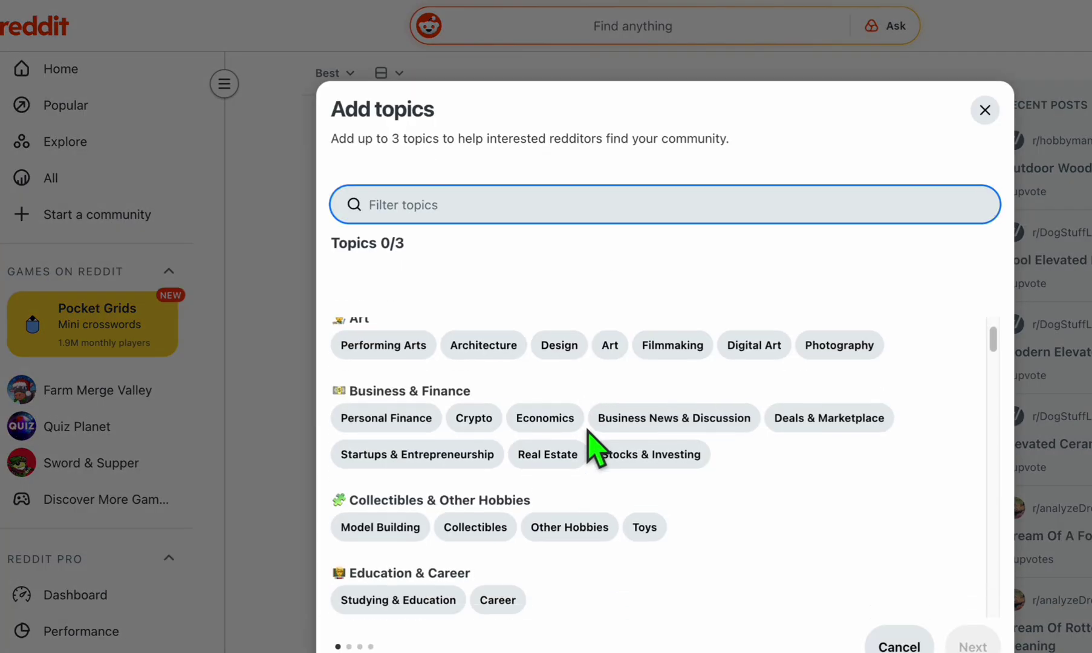
click(572, 516)
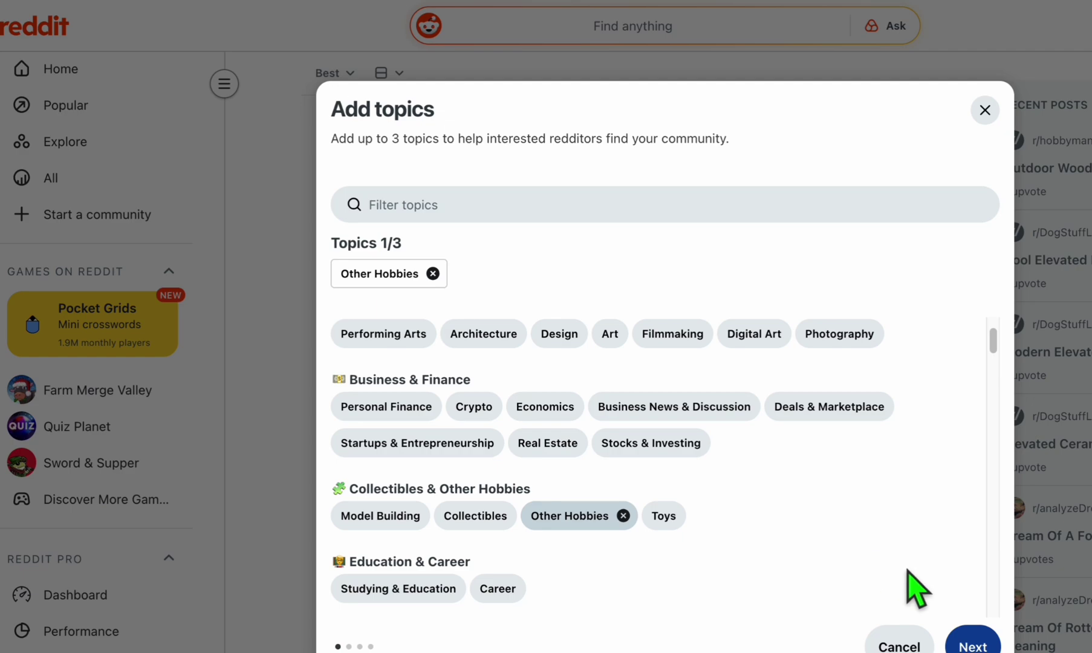
click(971, 646)
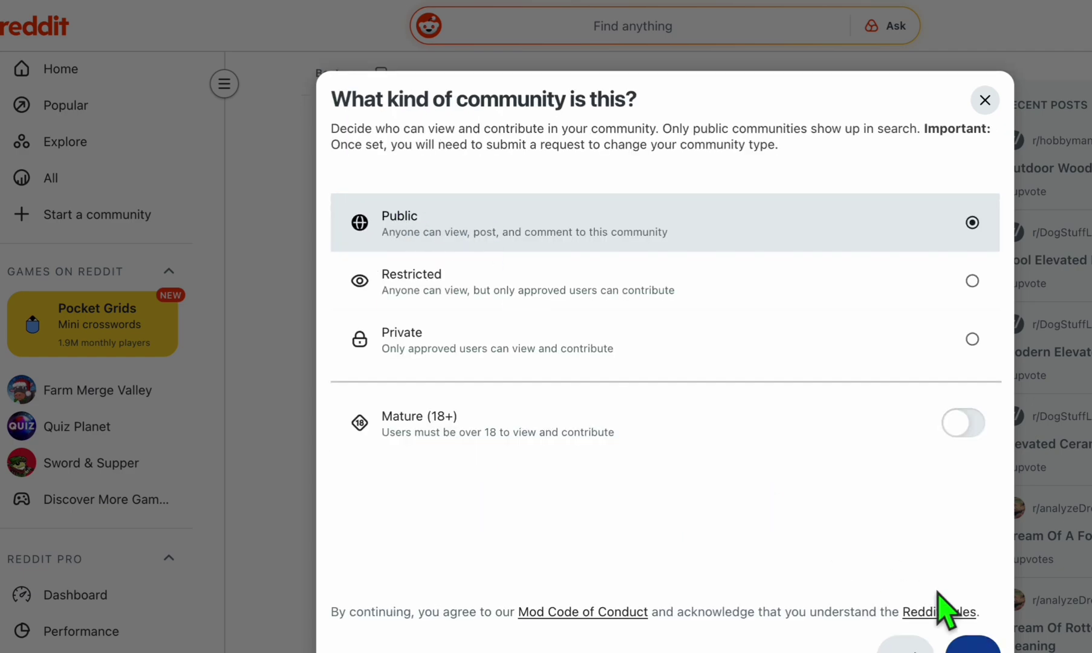
click(968, 642)
Name the community over50top.
click(528, 284)
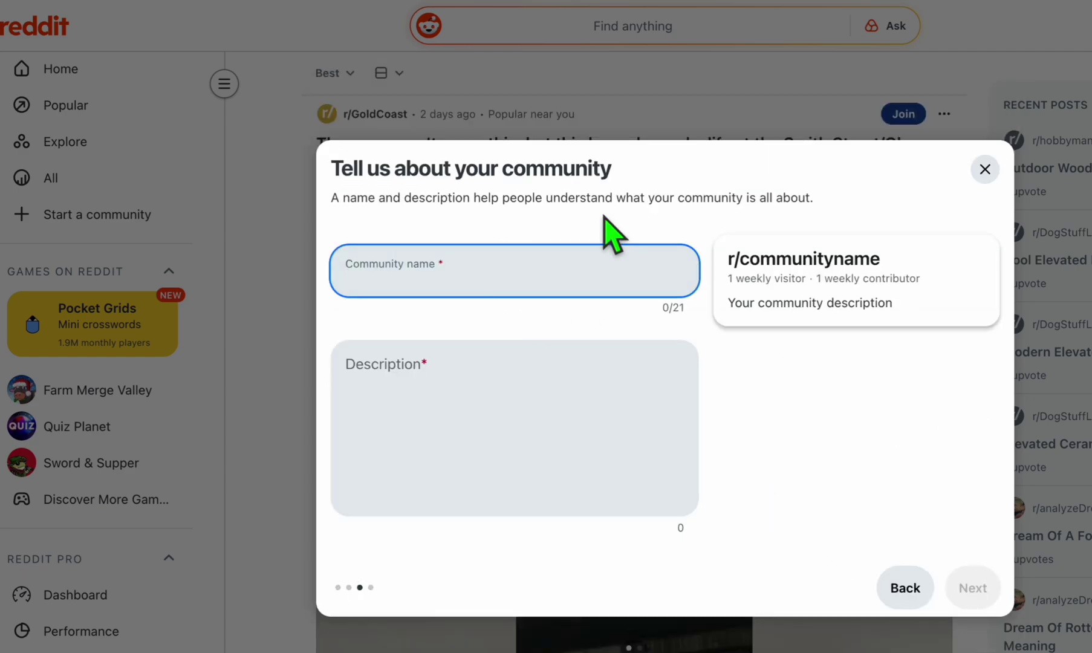
text(over50top)
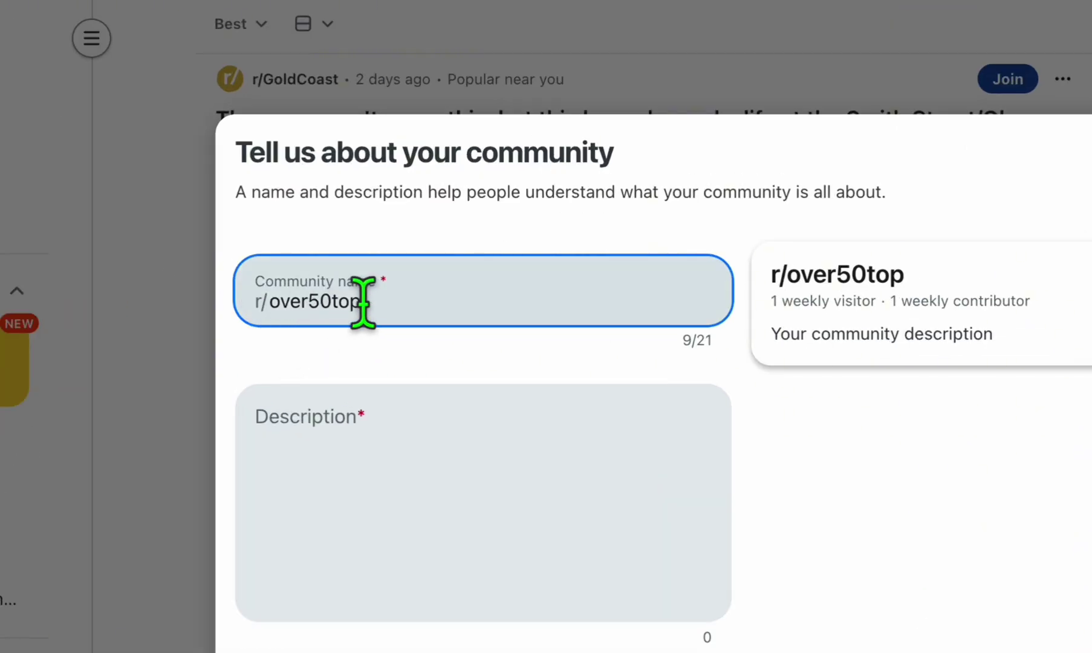
click(333, 301)
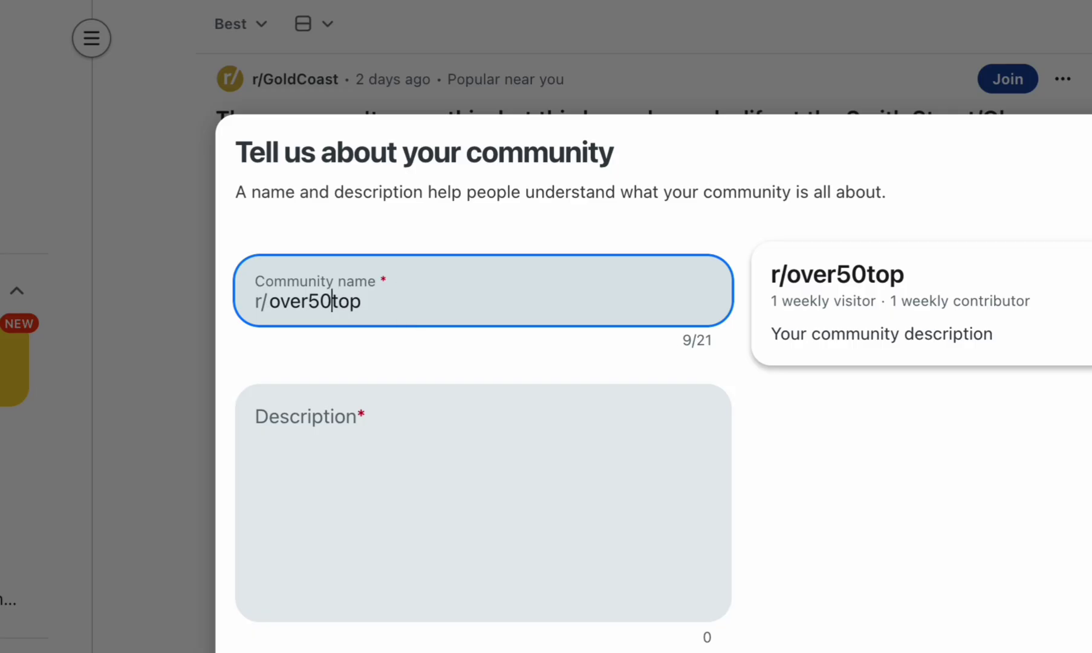
text(.)
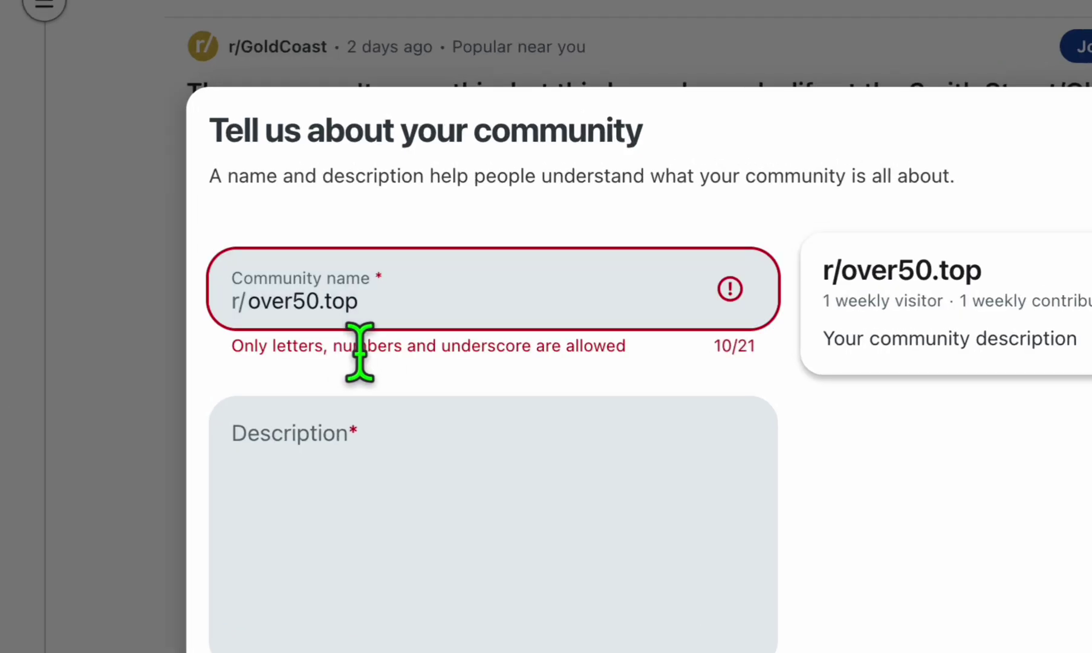
click(334, 301)
key(BackSpace)
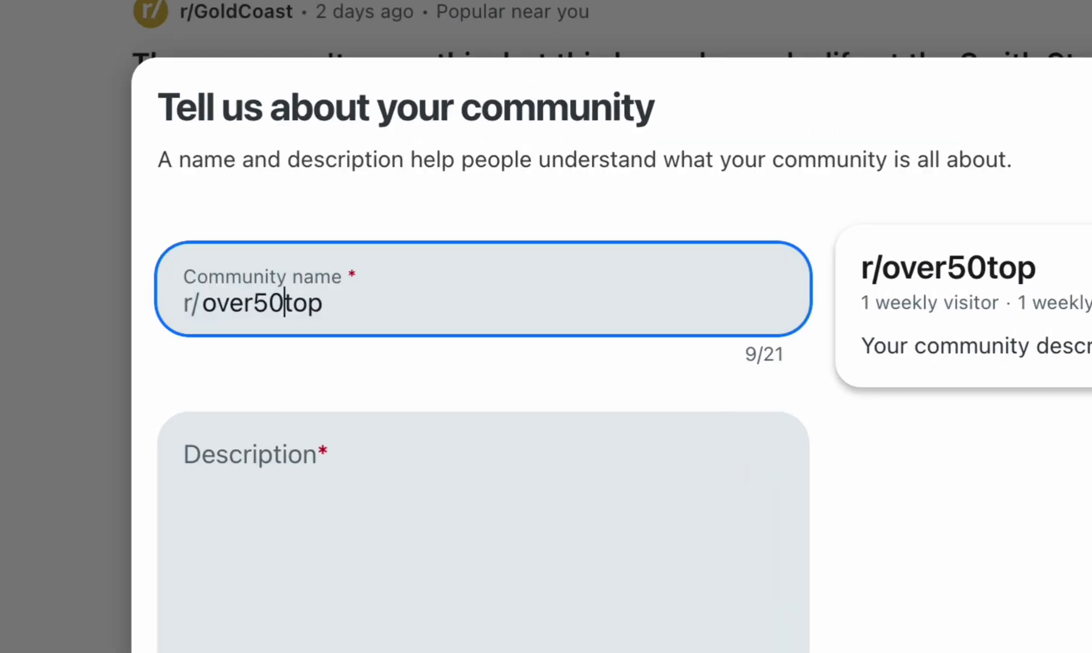
Paste in the description, create the community, and copy the over50top name.
click(504, 456)
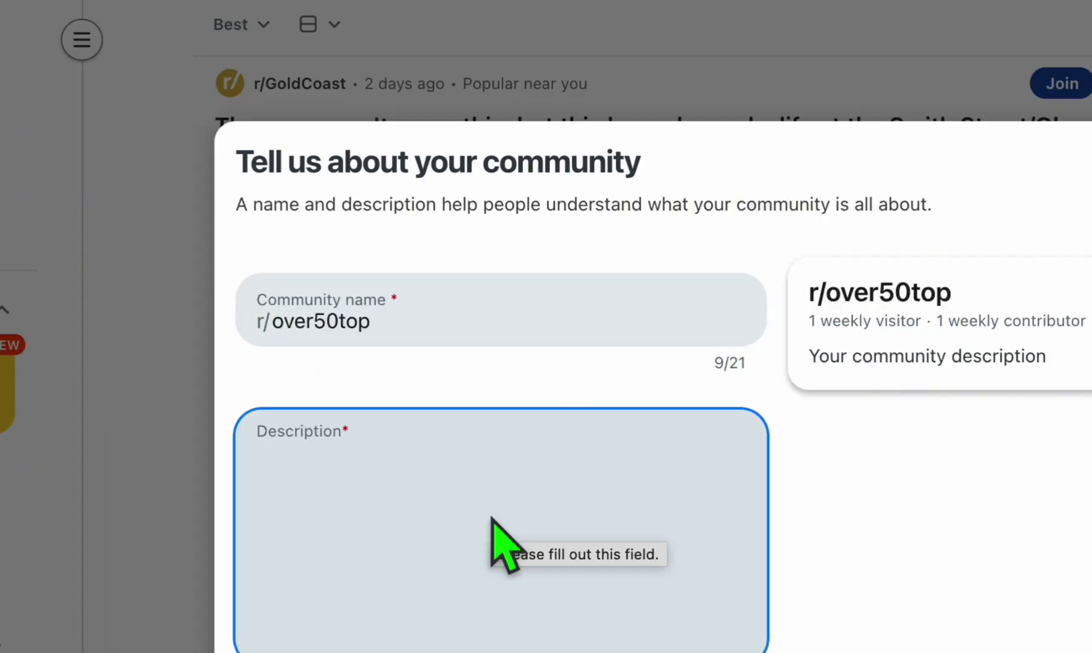
text(Discussion of things for people 50 years old above)
click(1042, 638)
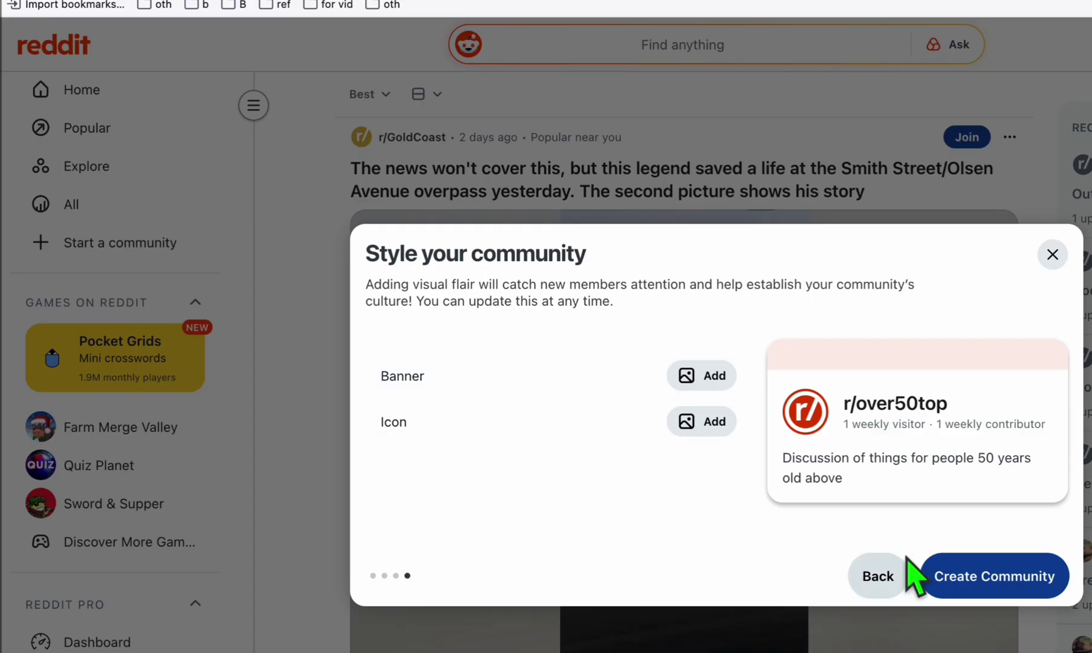
click(996, 578)
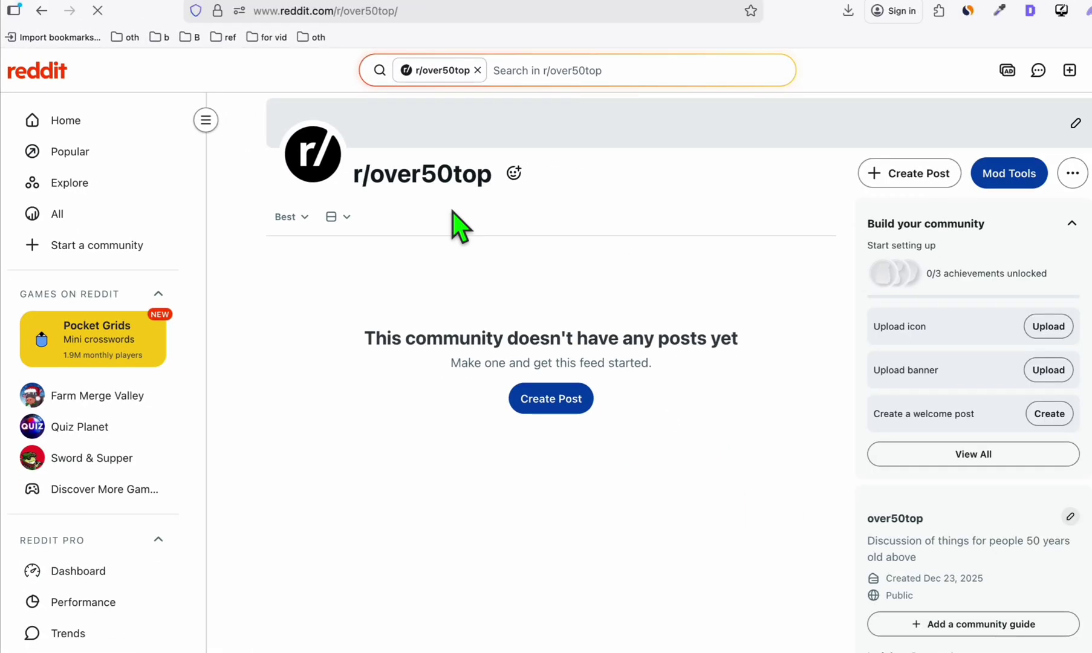
double_click(420, 179)
key(ctrl+c)
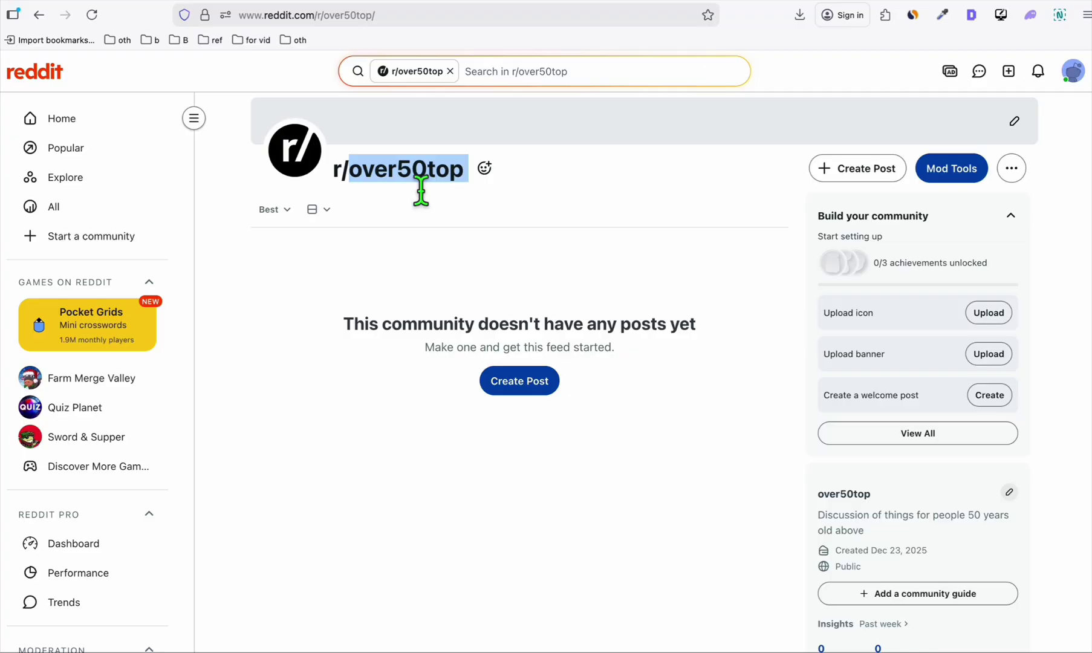
key(ctrl+Tab)
Replace YOUR_subreddit with over50top in the reddit module and save it.
click(875, 357)
drag(875, 351, 746, 345)
key(ctrl+v)
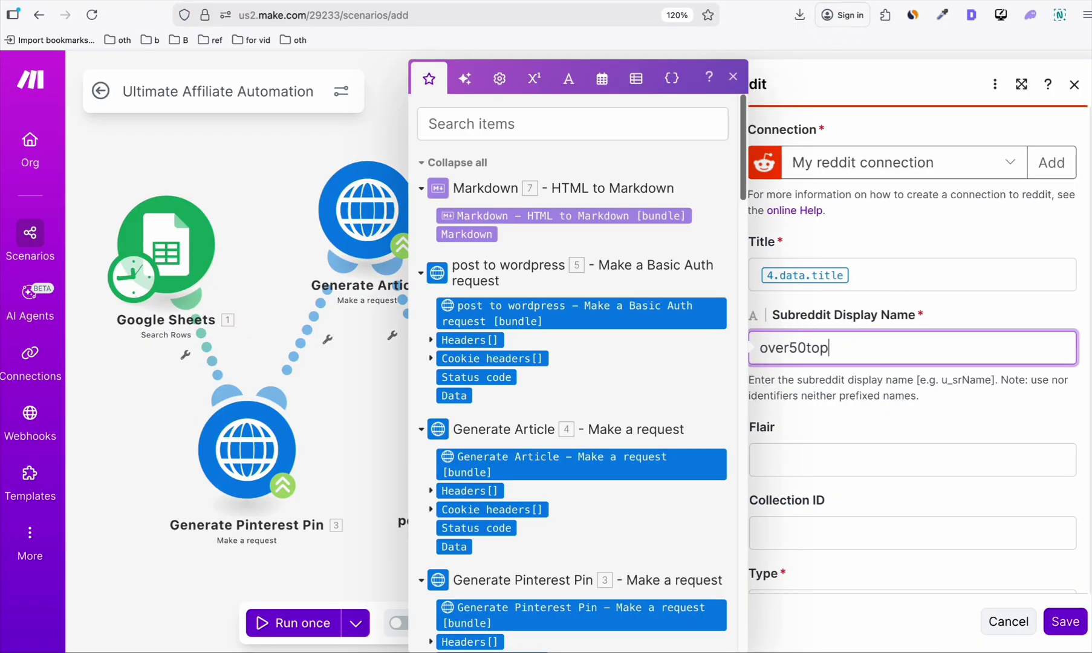
click(953, 318)
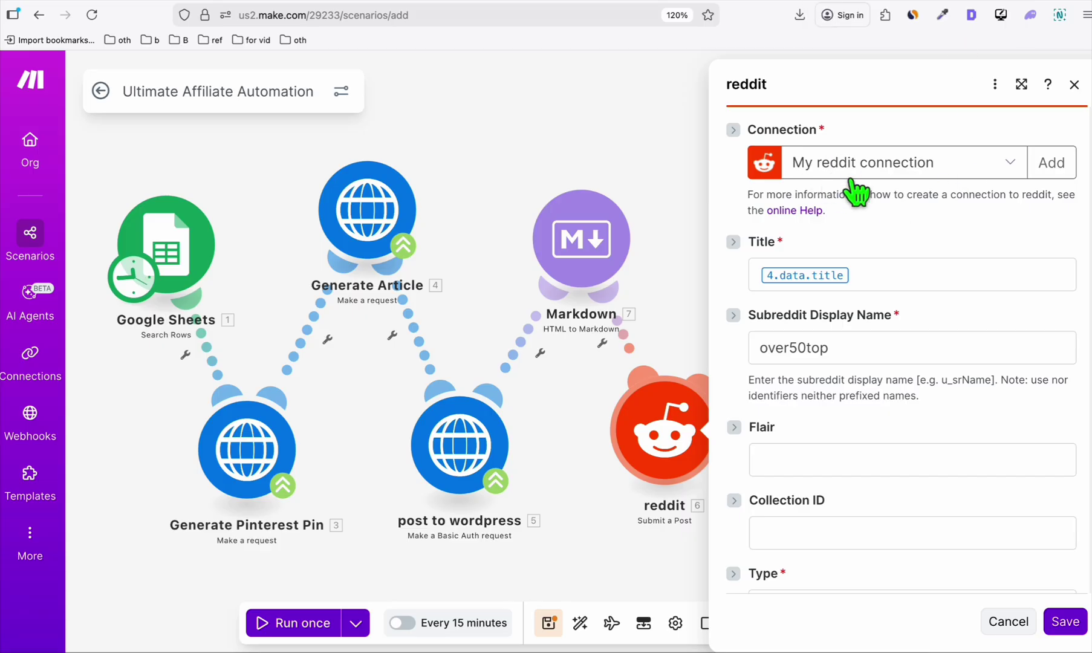
scroll(856, 192, down, 3)
click(1065, 622)
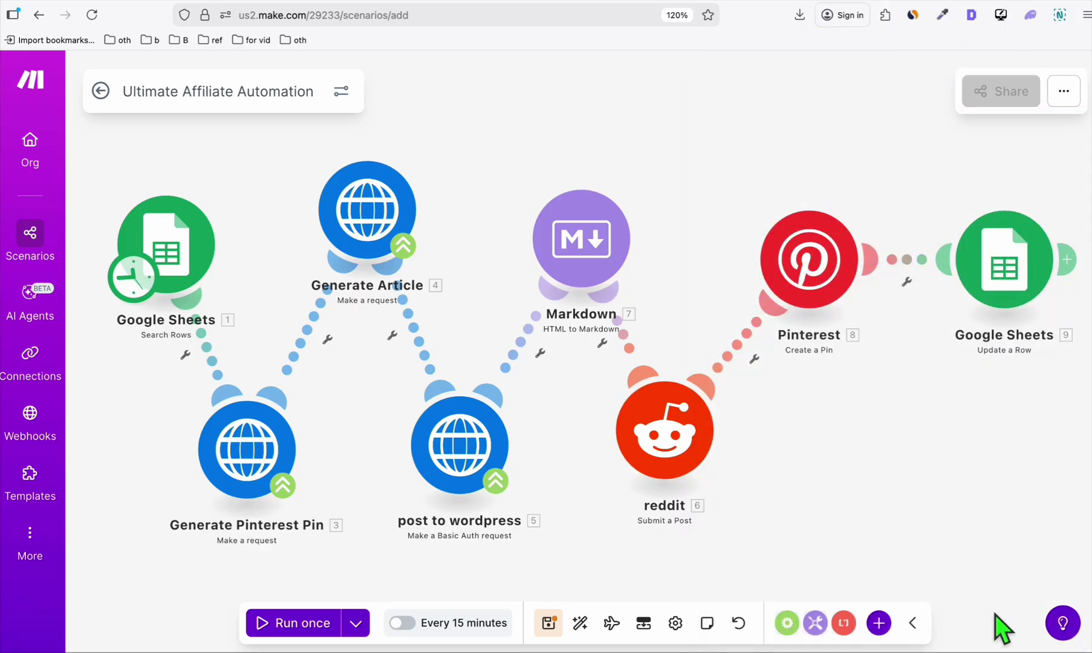
Set the Pinterest Create a Pin module's board to Quick Saves.
click(809, 266)
scroll(568, 305, down, 3)
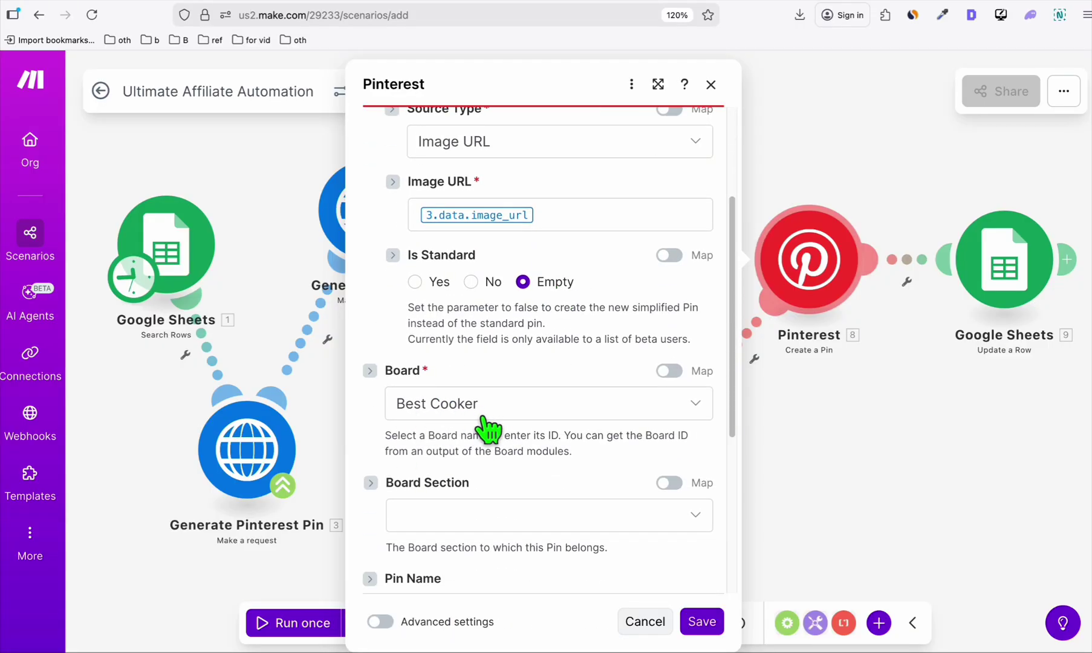
click(487, 428)
click(439, 496)
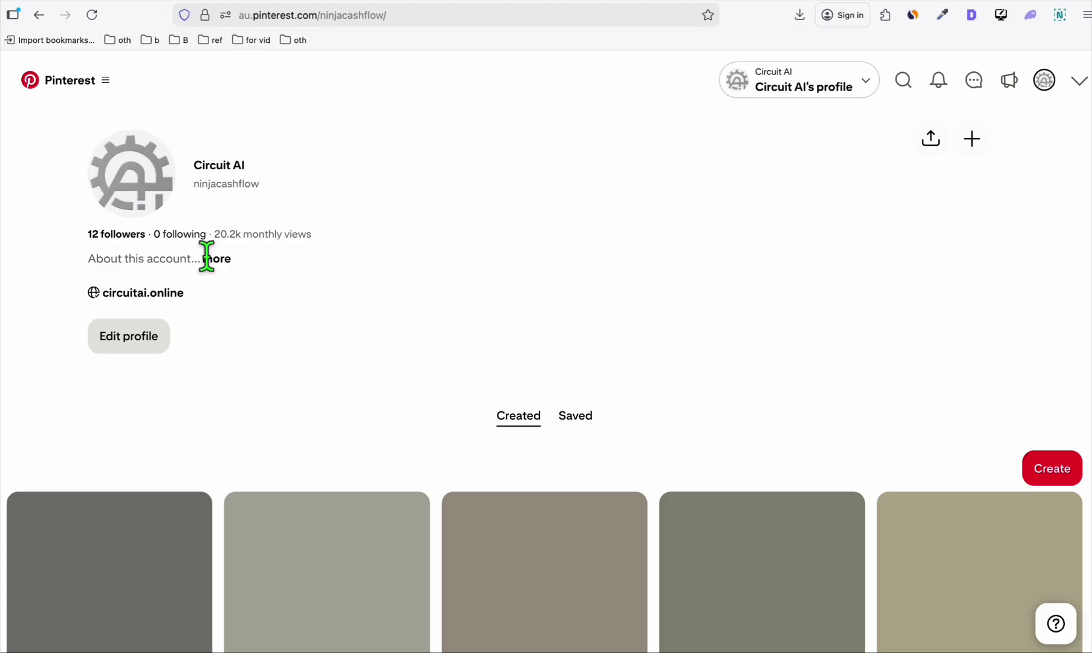
Create a new empty Pinterest board named 'Over 50 Top'.
scroll(484, 166, down, 1)
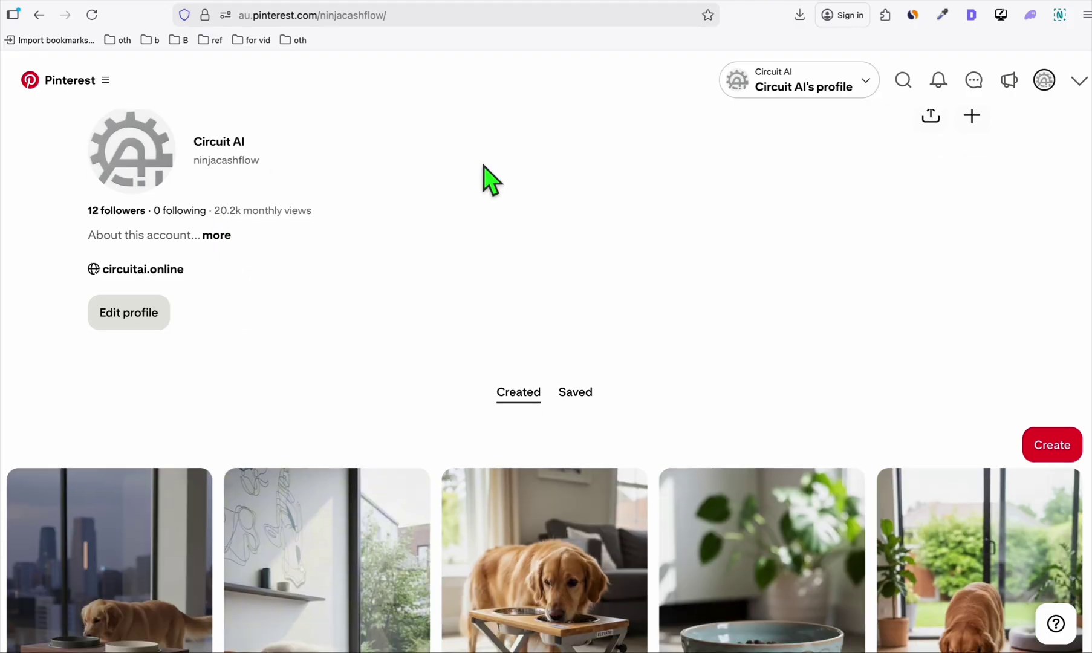
click(1064, 463)
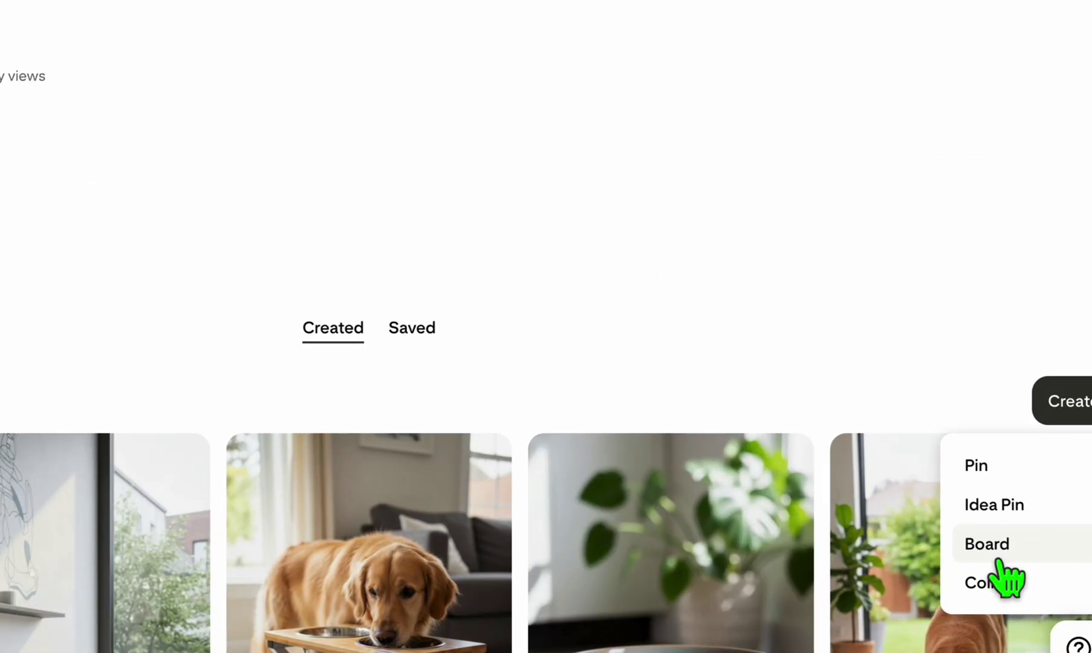
click(998, 547)
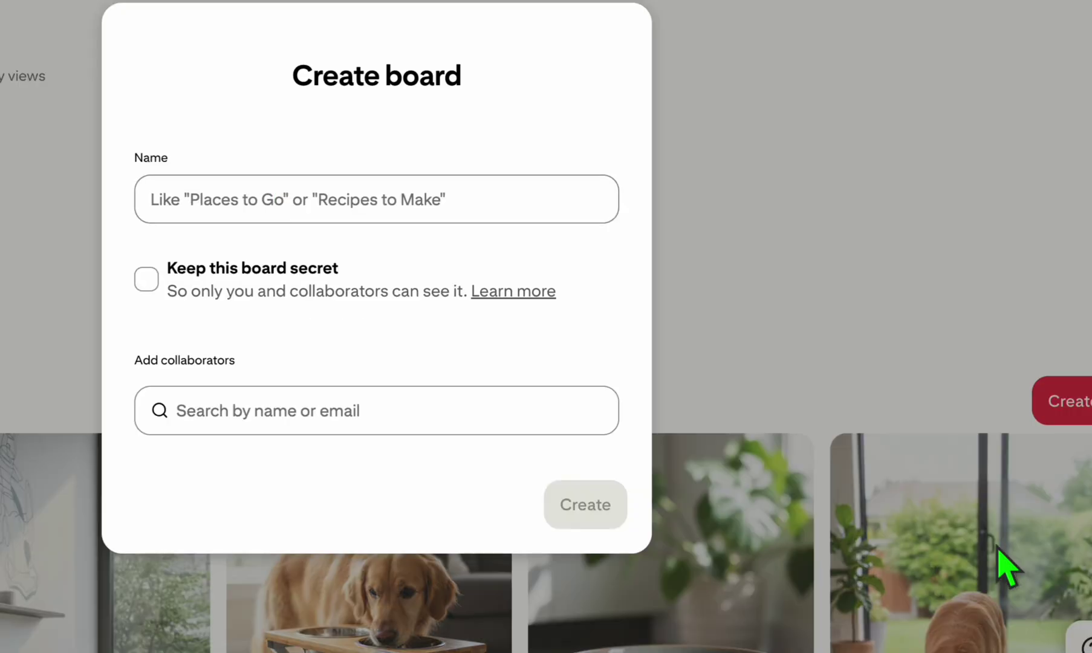
click(273, 201)
text(Over 50 Top)
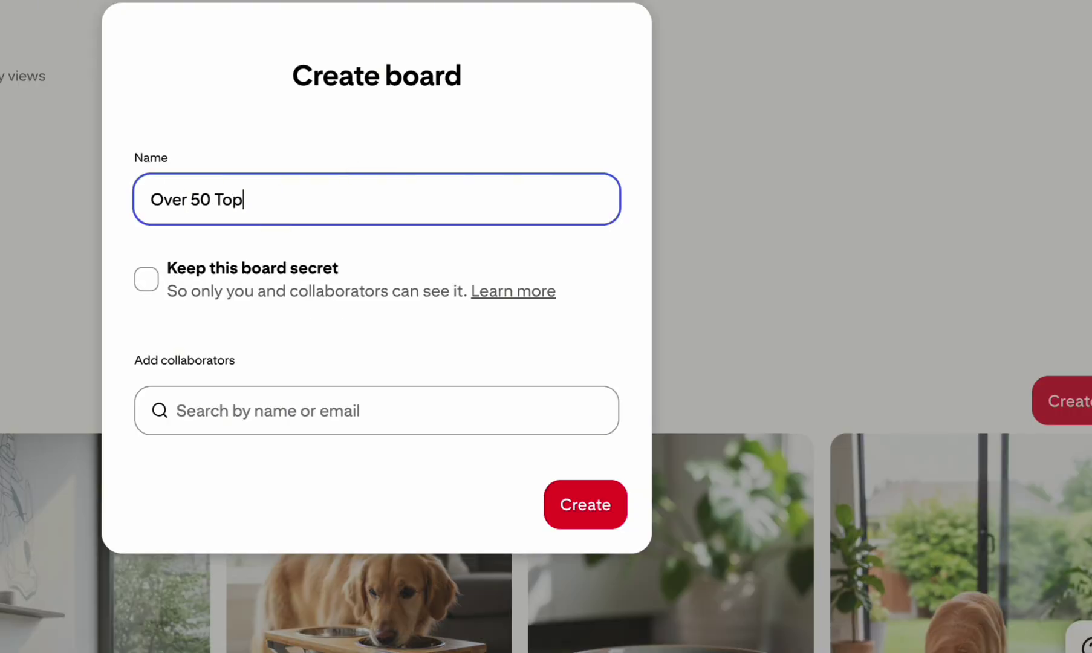
click(574, 515)
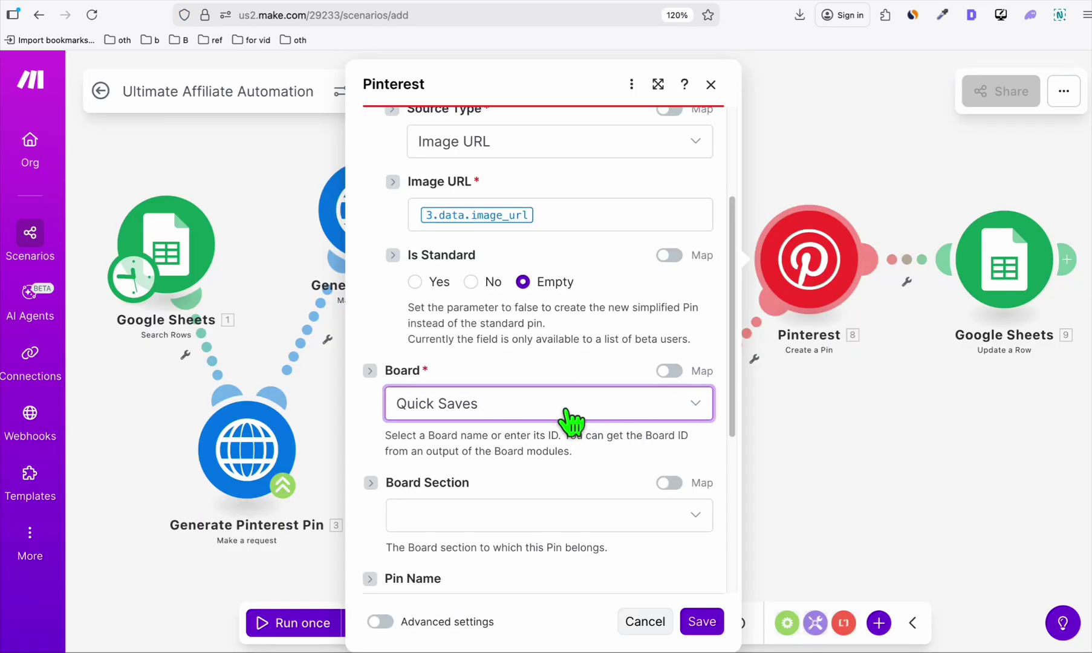
Refresh the Pinterest boards, pick Over 50 Top as the pin's board, and save the module.
click(567, 416)
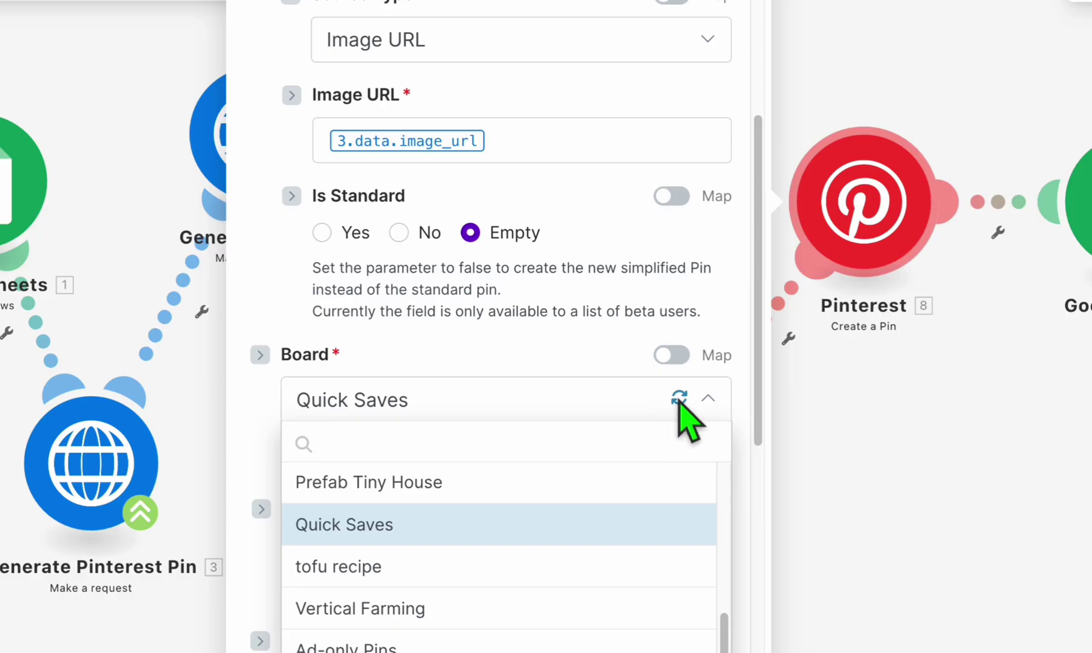
click(673, 401)
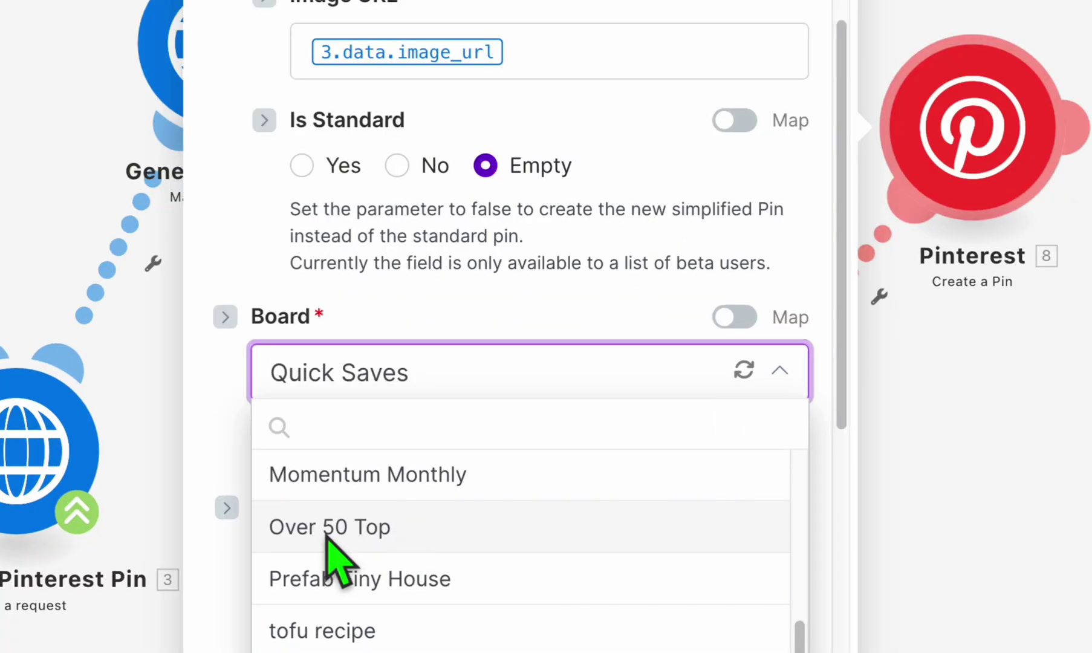
click(330, 535)
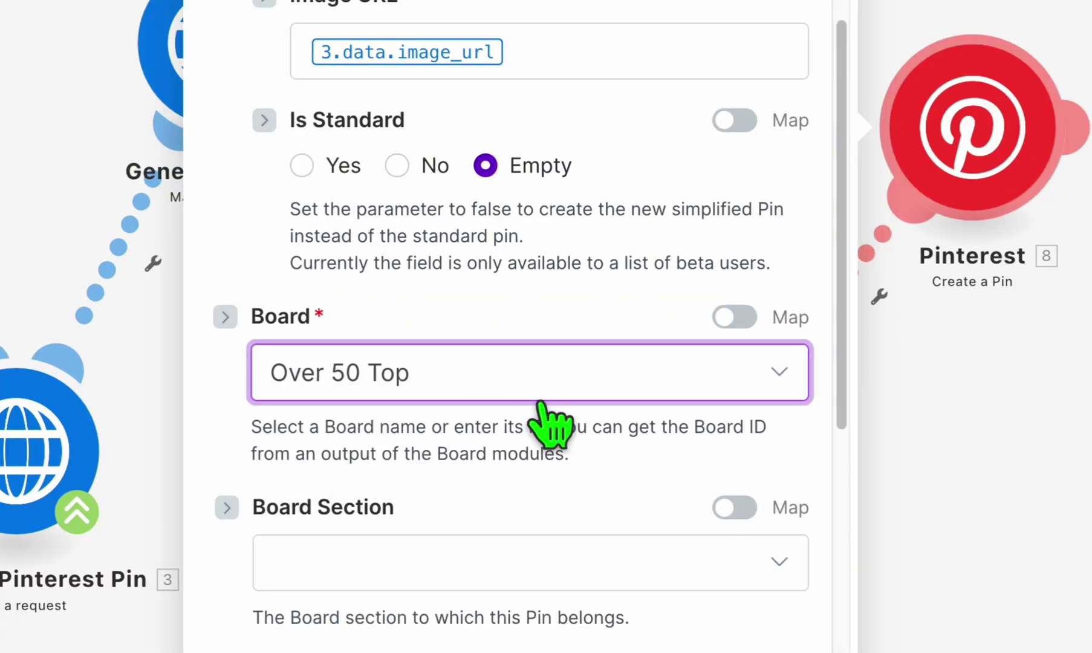
scroll(549, 422, down, 3)
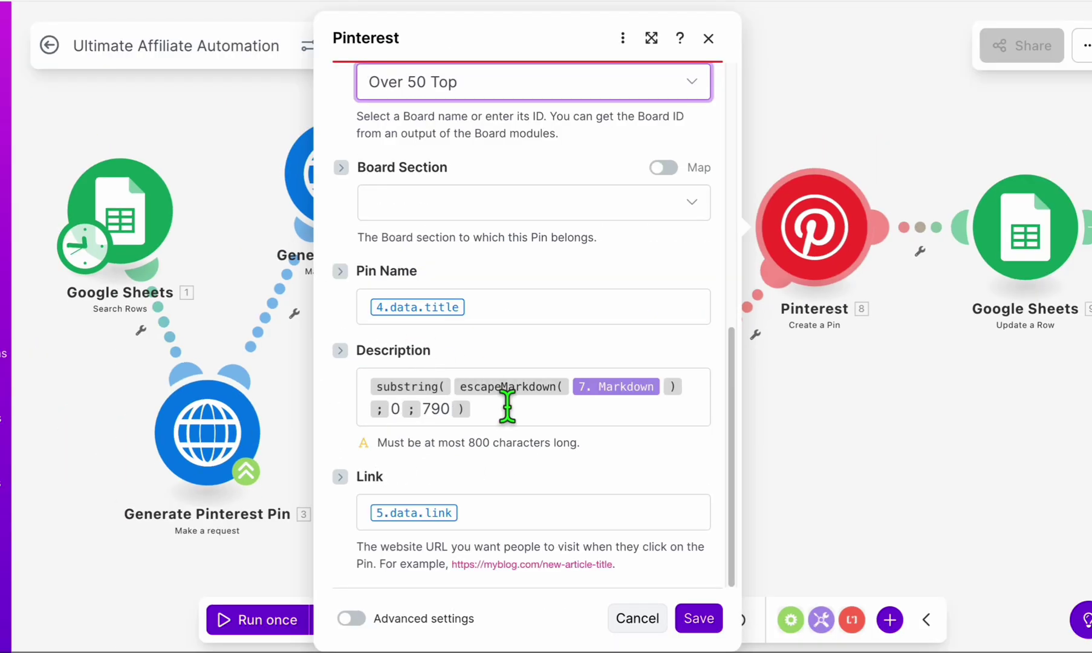
click(700, 618)
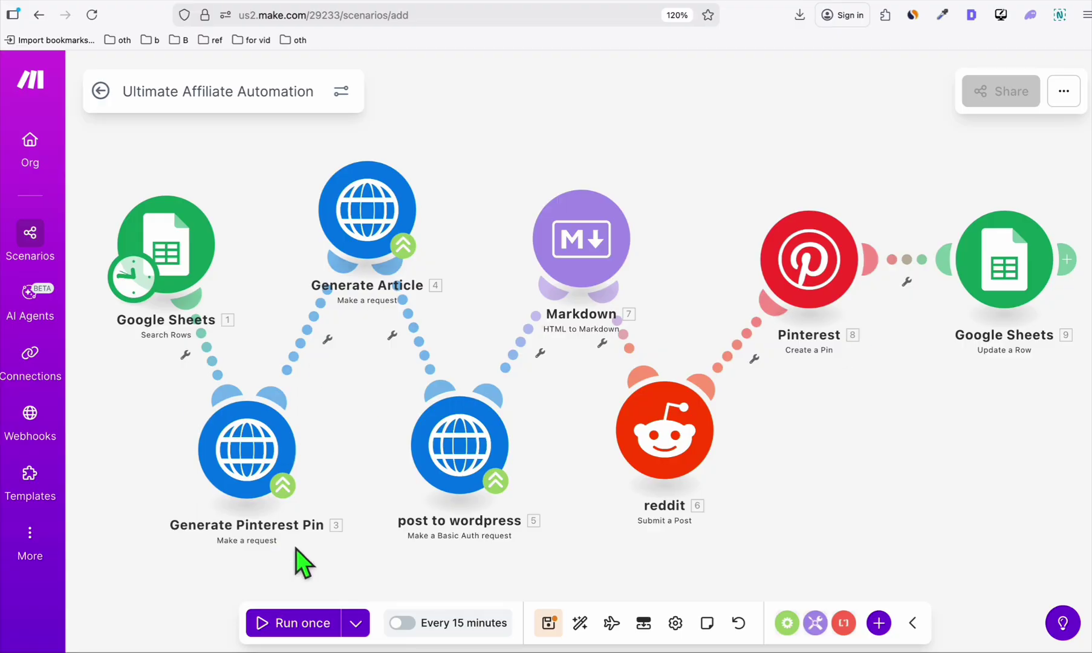
Check the over 50 keyword sheet starting at A2, then return to the WordPress admin.
click(699, 4)
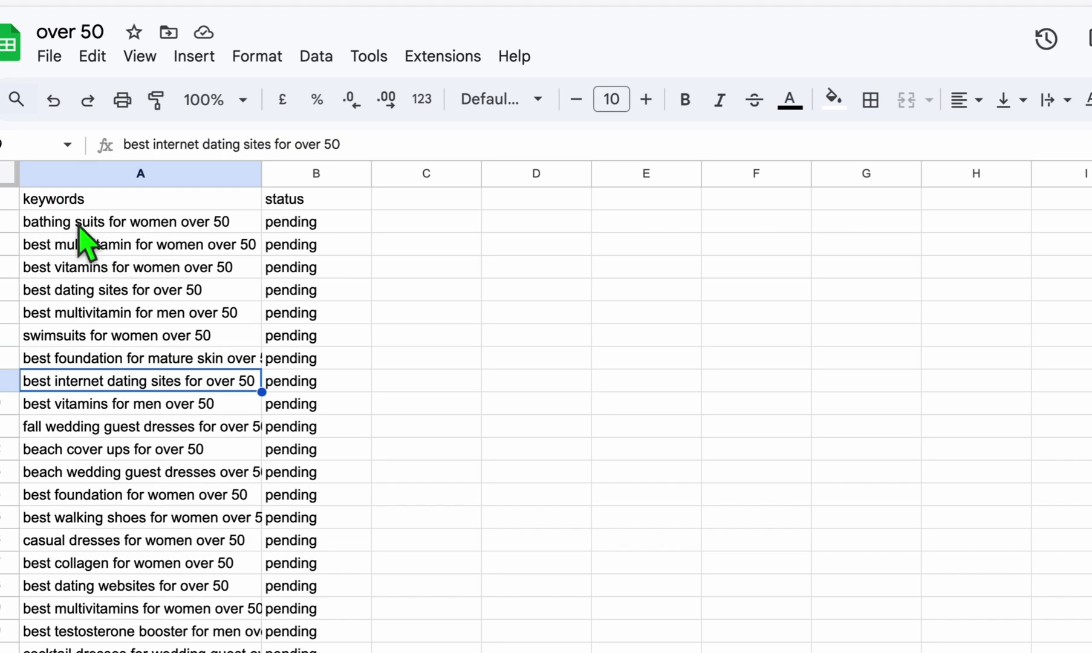
click(141, 224)
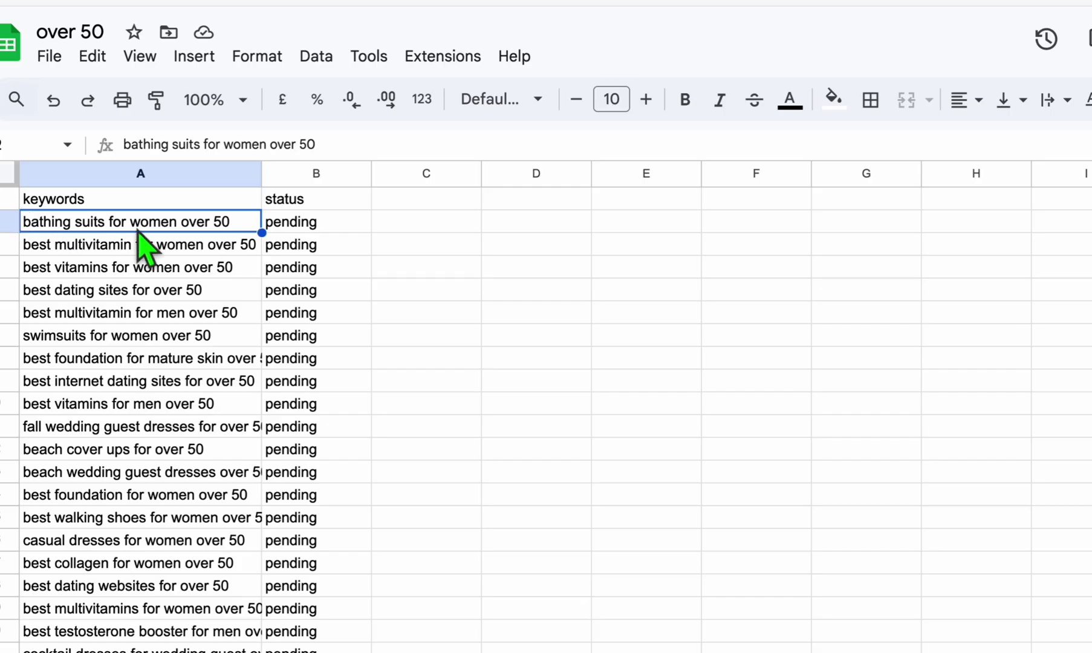
click(147, 227)
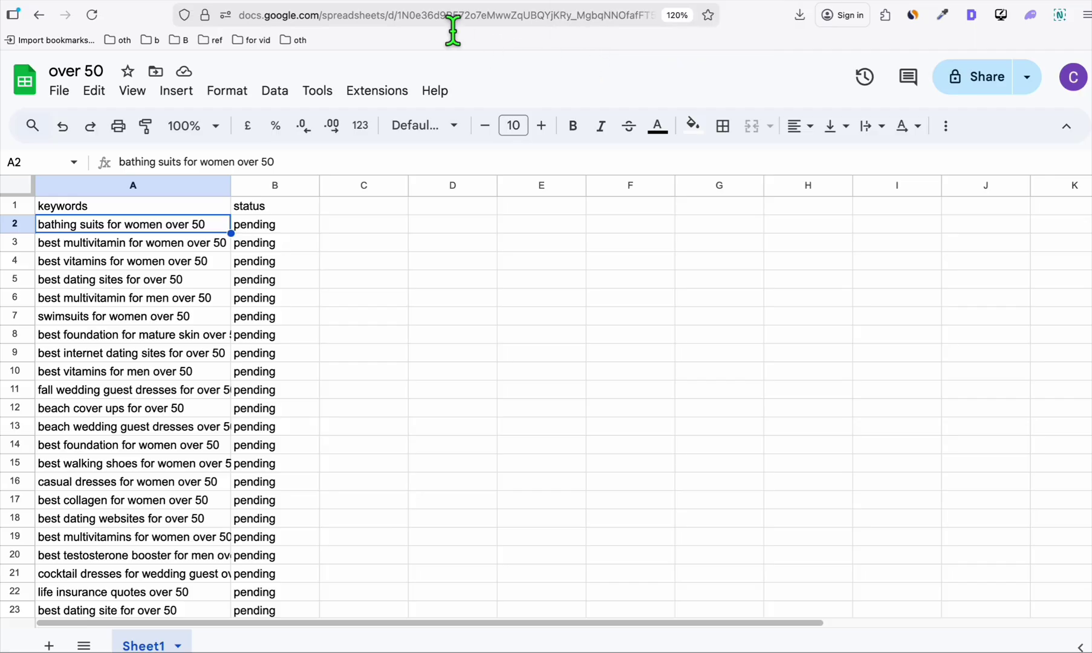
click(562, 17)
mouse_move(42, 159)
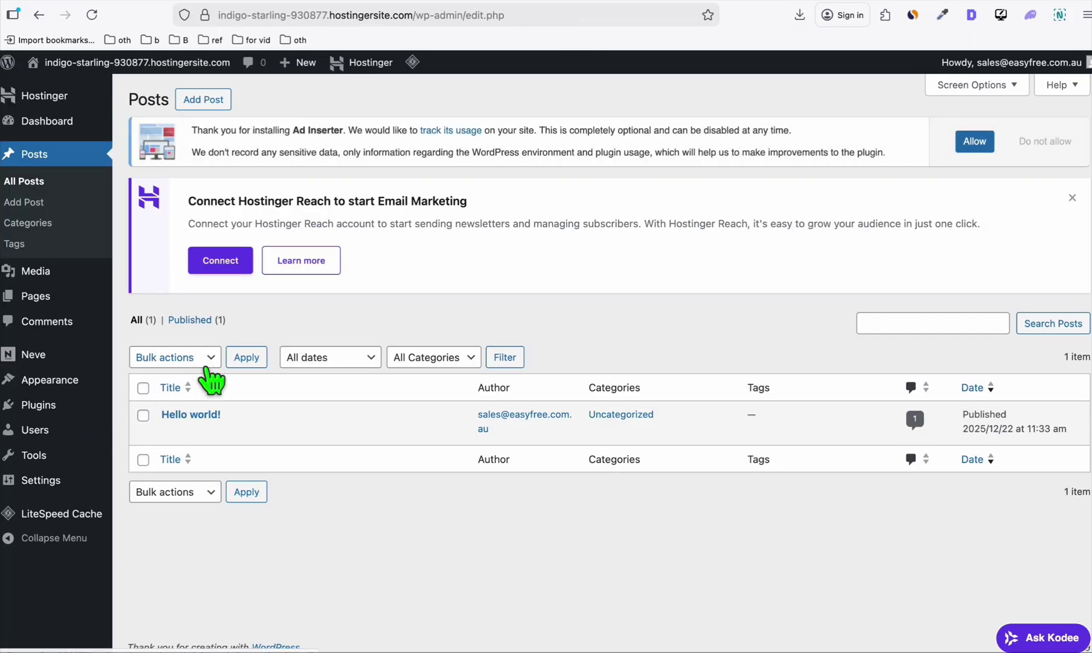
Trash the default Hello world! post and select the site's address in the address bar.
click(251, 432)
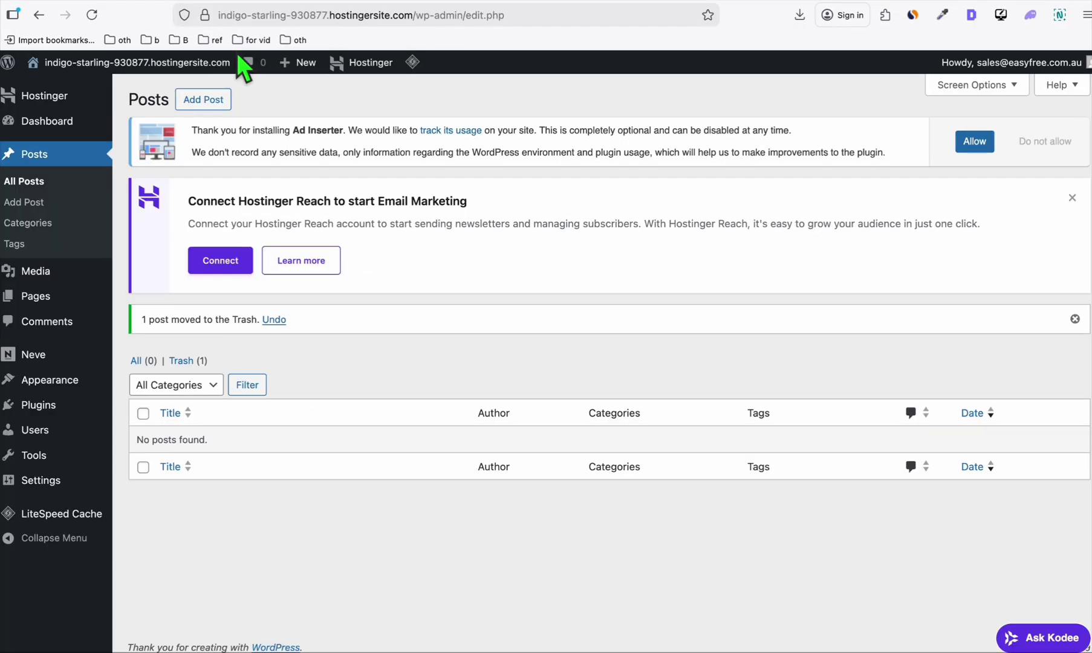
key(super+l)
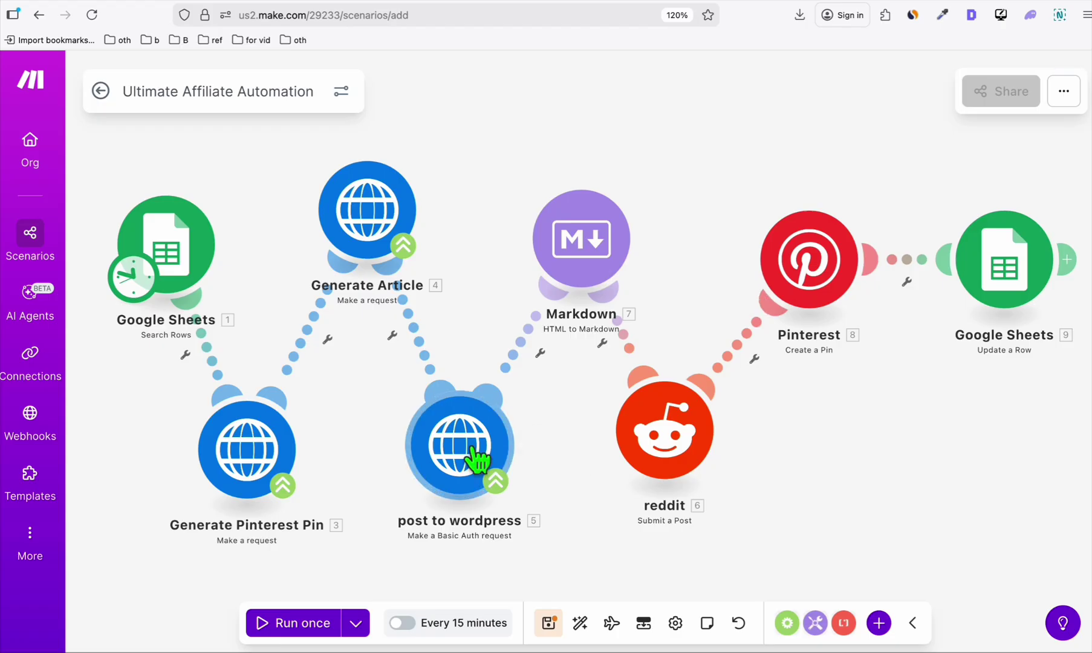
Replace over50.top in the post to wordpress URL with the copied hostingersite domain and save.
click(460, 446)
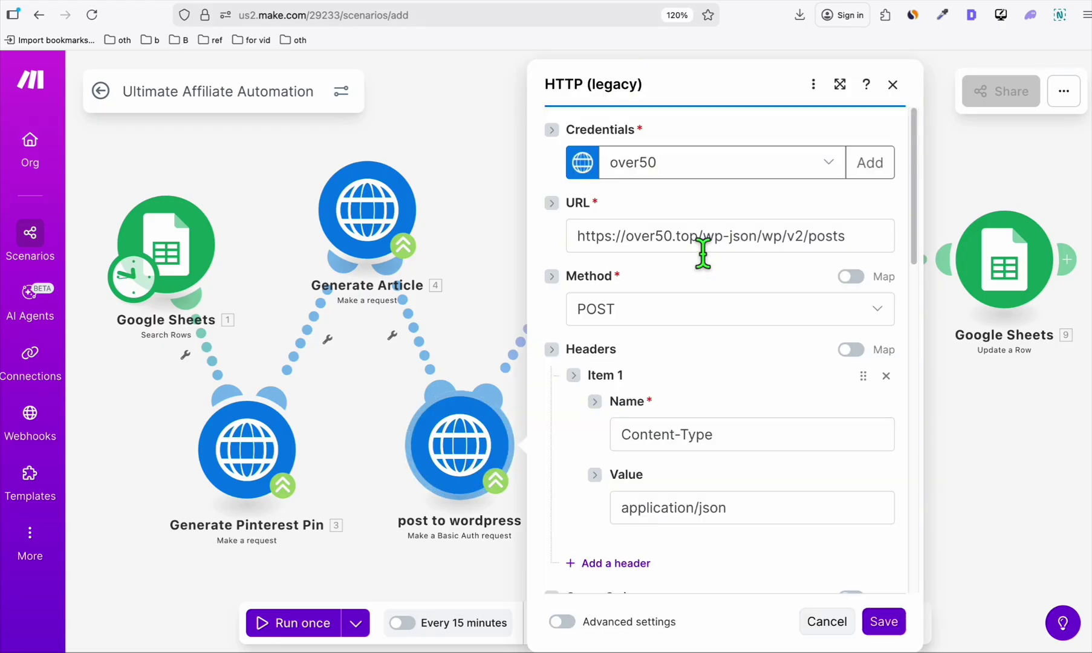
drag(697, 237, 626, 236)
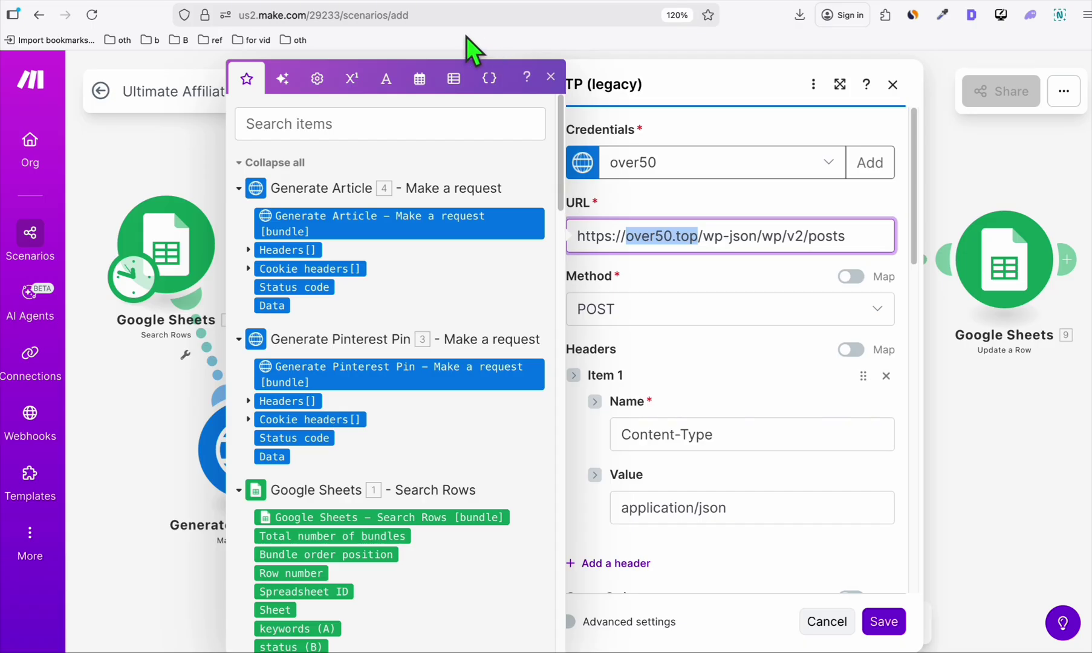
key(ctrl+Tab)
right_click(385, 25)
click(412, 79)
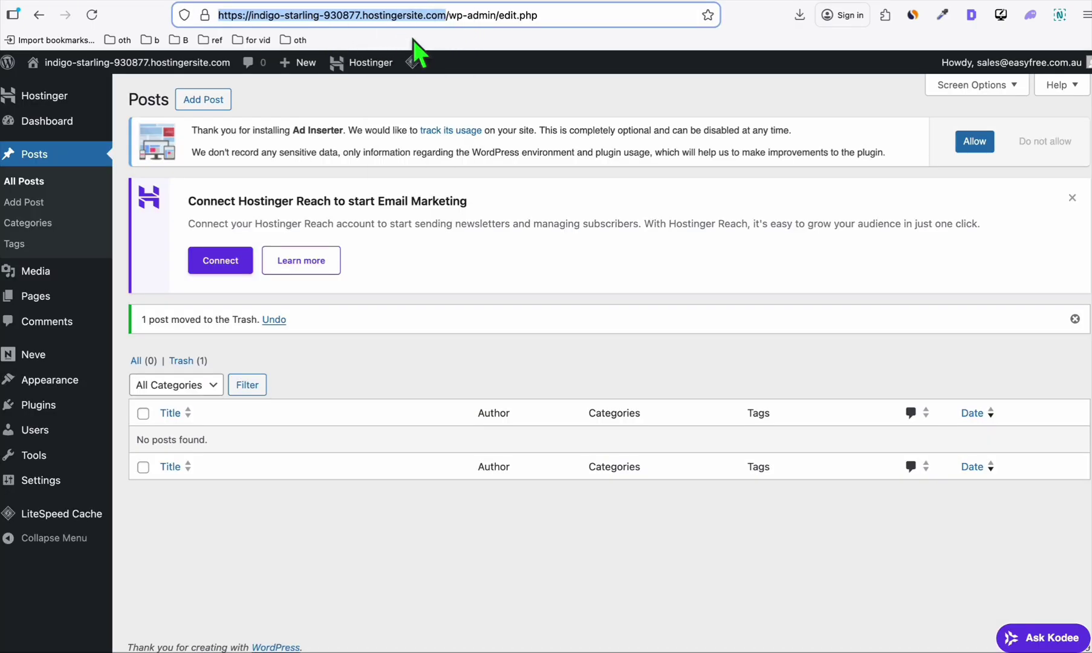
key(ctrl+Tab)
click(565, 239)
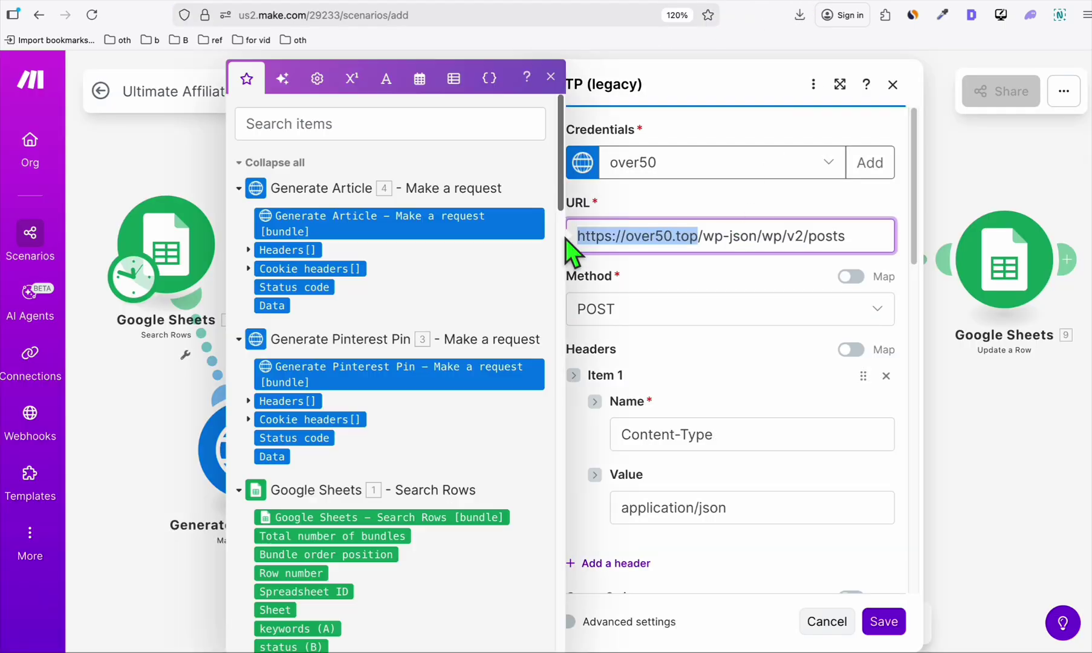
key(ctrl+v)
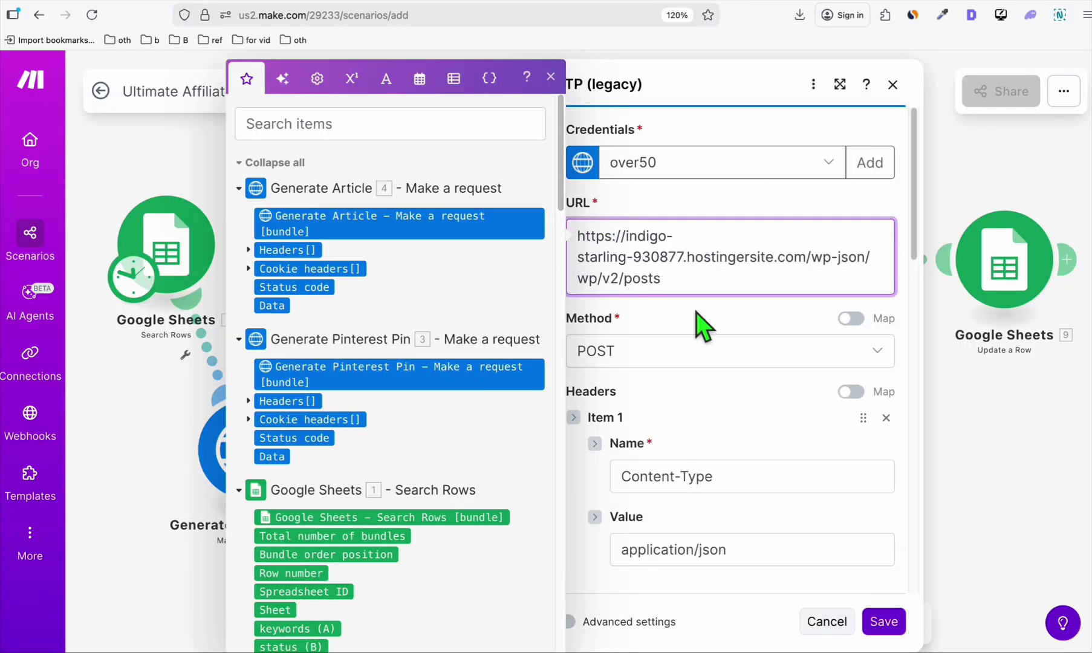
click(696, 312)
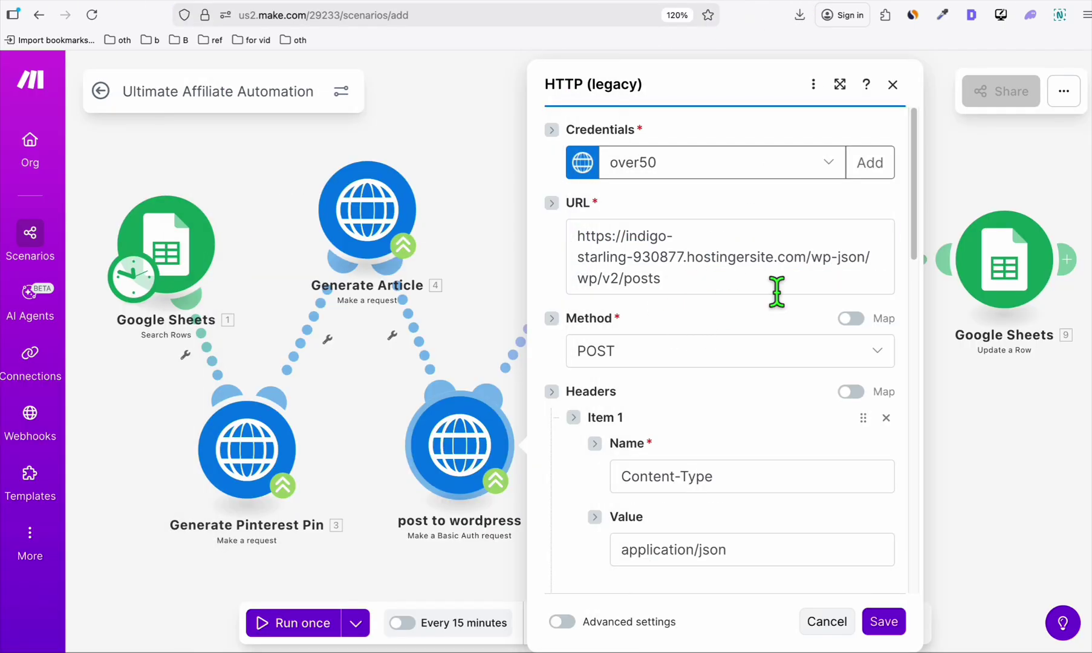
click(884, 622)
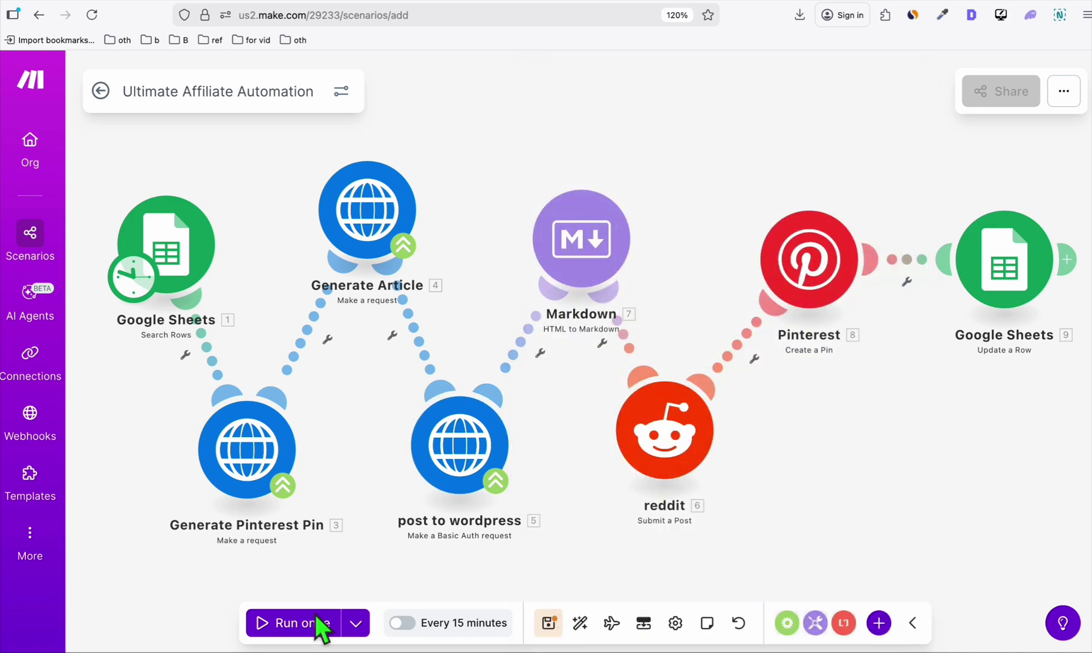
Save the Ultimate Affiliate Automation scenario, run it once, and review the Google Sheets output.
click(562, 620)
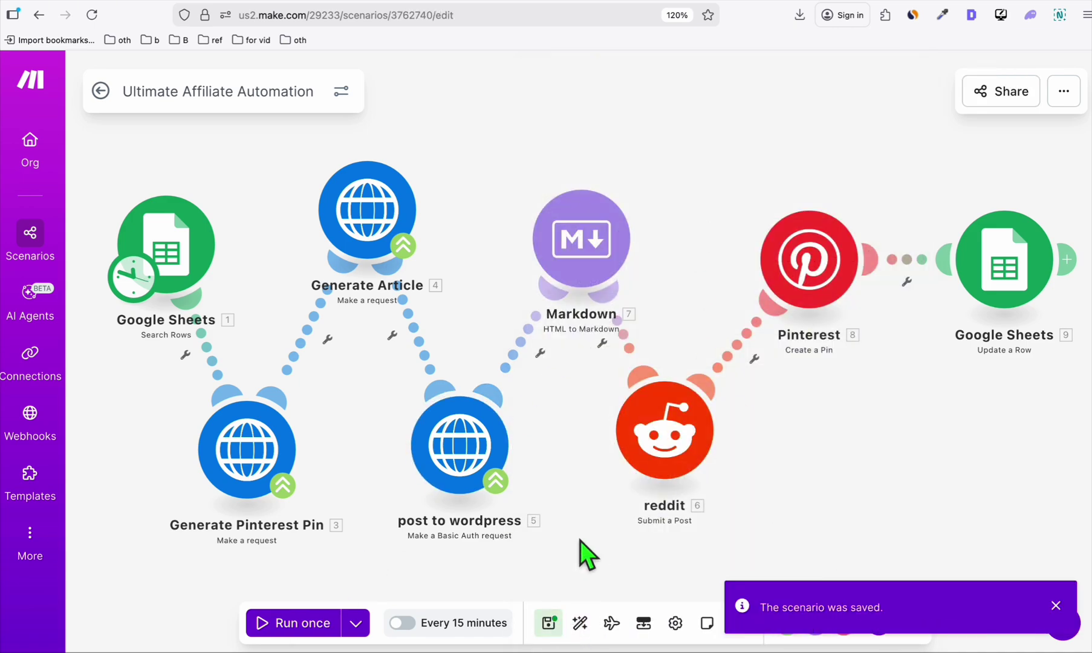
click(293, 623)
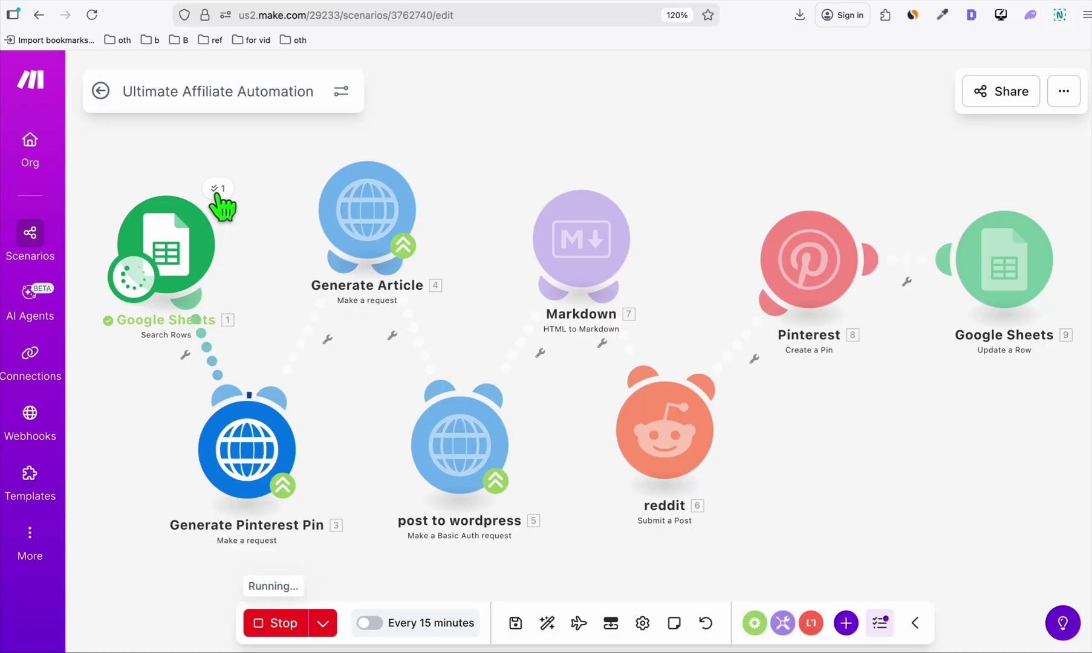
click(217, 191)
scroll(427, 268, down, 4)
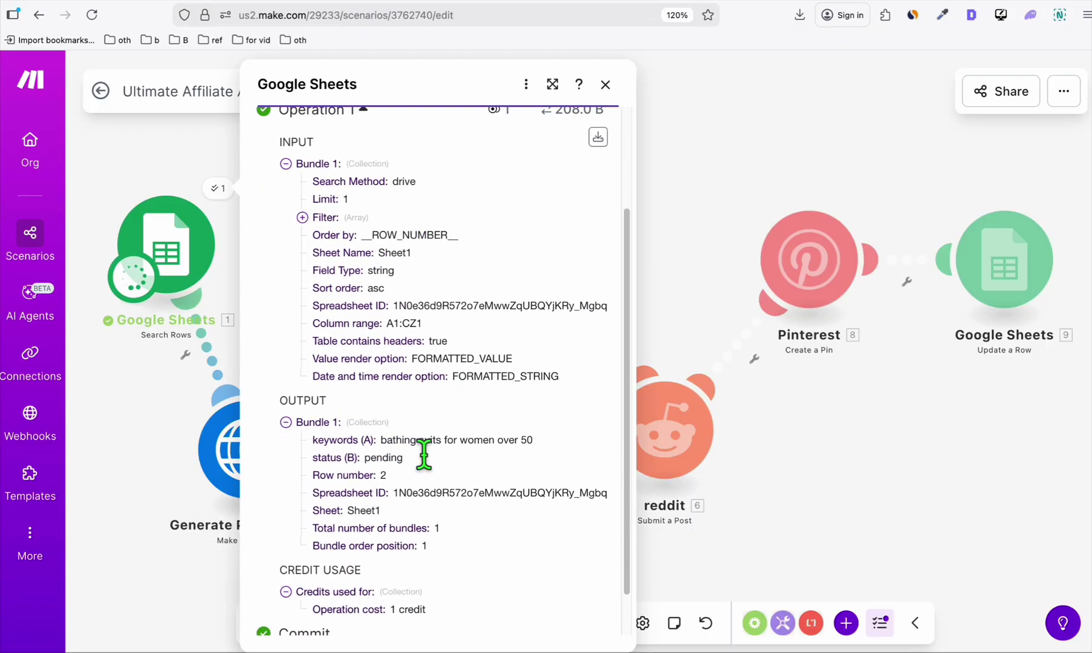
click(605, 84)
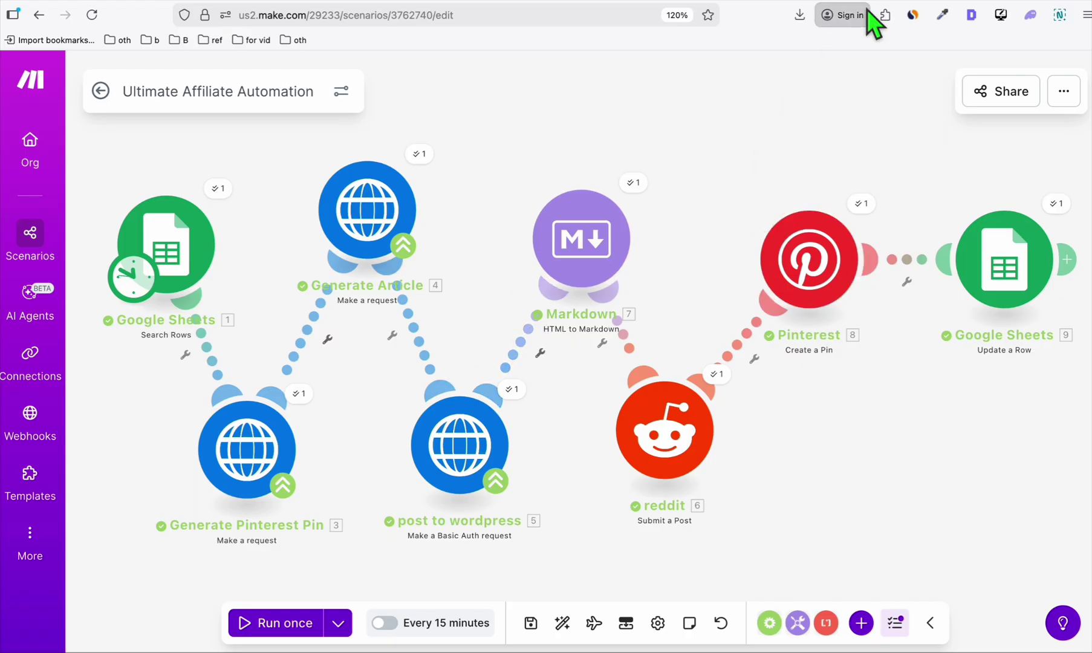
key(ctrl+Tab)
Open the new 'Bathing Suits For Women Over 50' post in r/over50top.
click(662, 491)
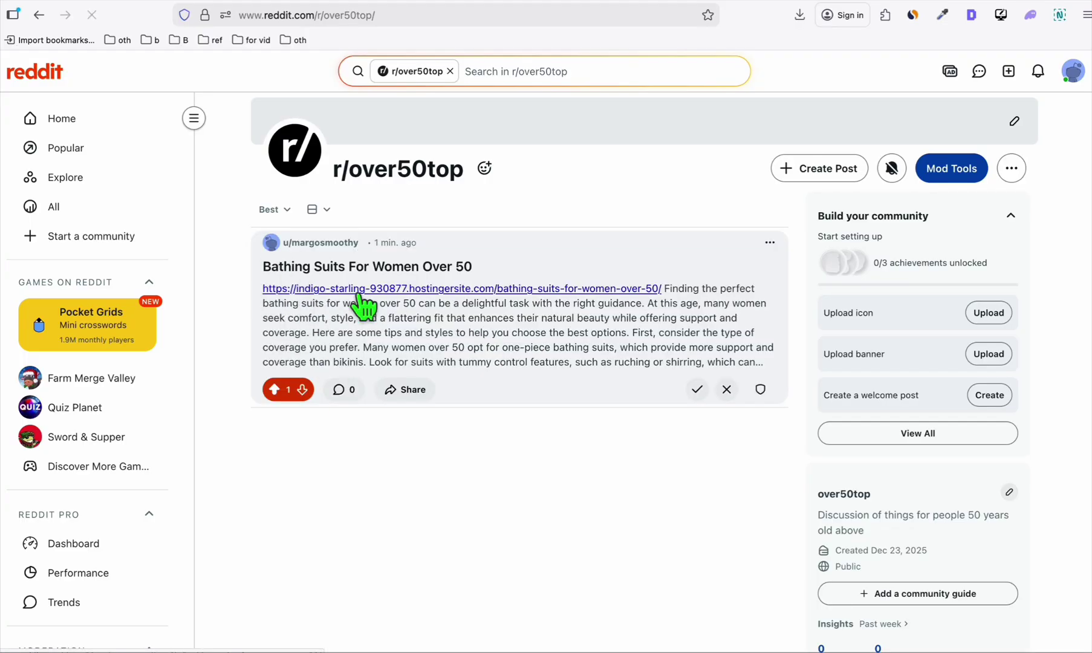
click(517, 357)
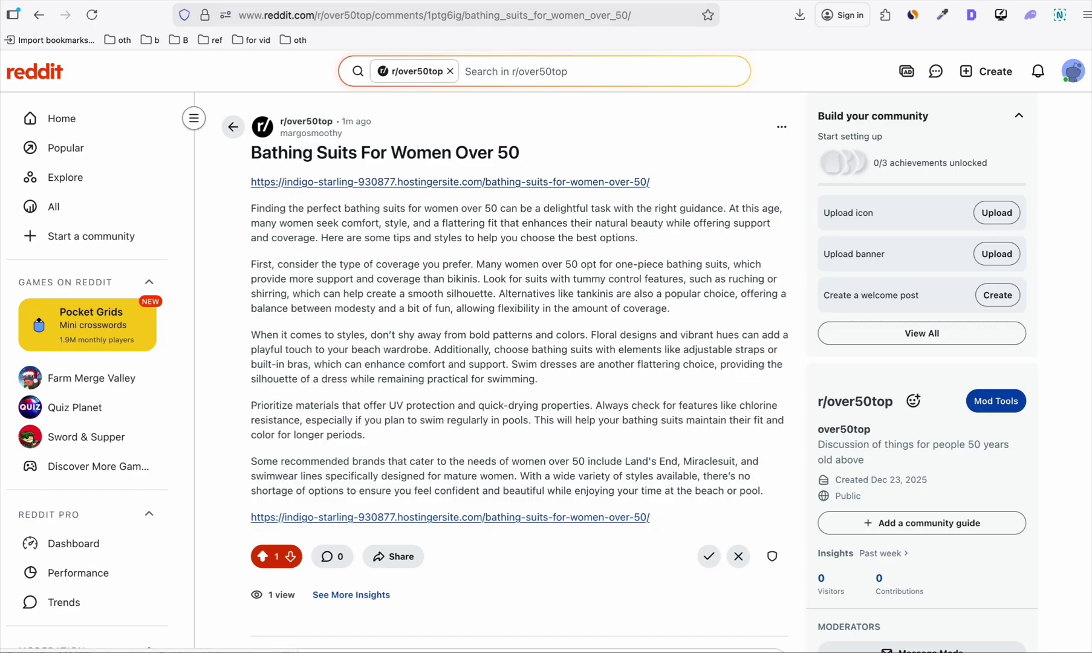
click(839, 2)
click(854, 2)
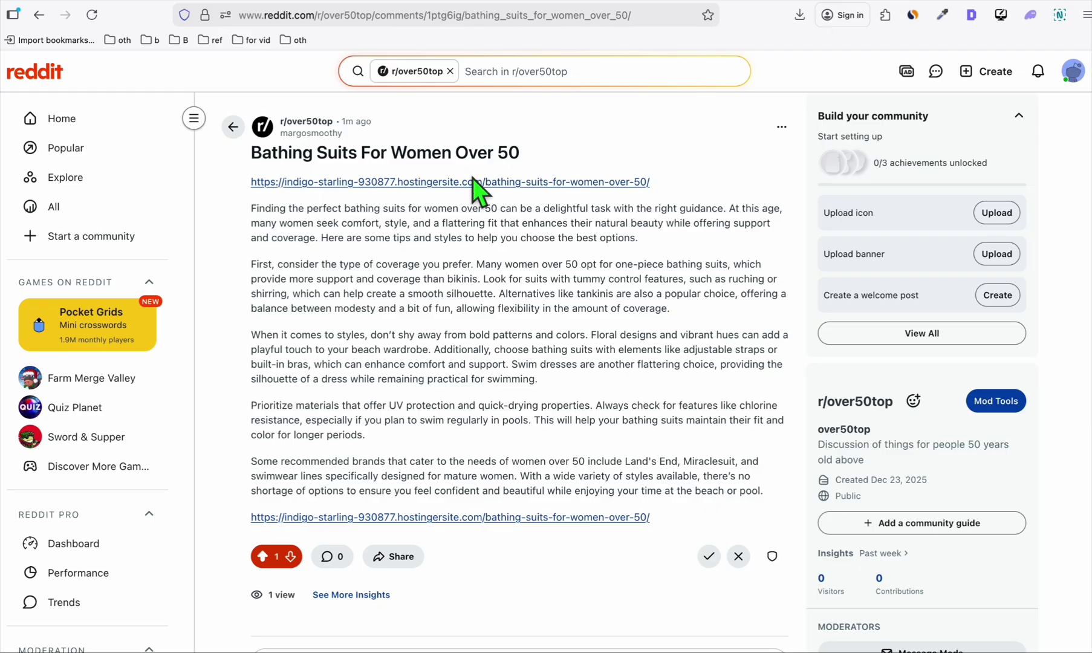
Open the linked WordPress article, read through it, and follow its Check Pricing in Amazon link.
click(487, 519)
drag(257, 202, 629, 195)
scroll(617, 185, down, 6)
scroll(617, 194, down, 5)
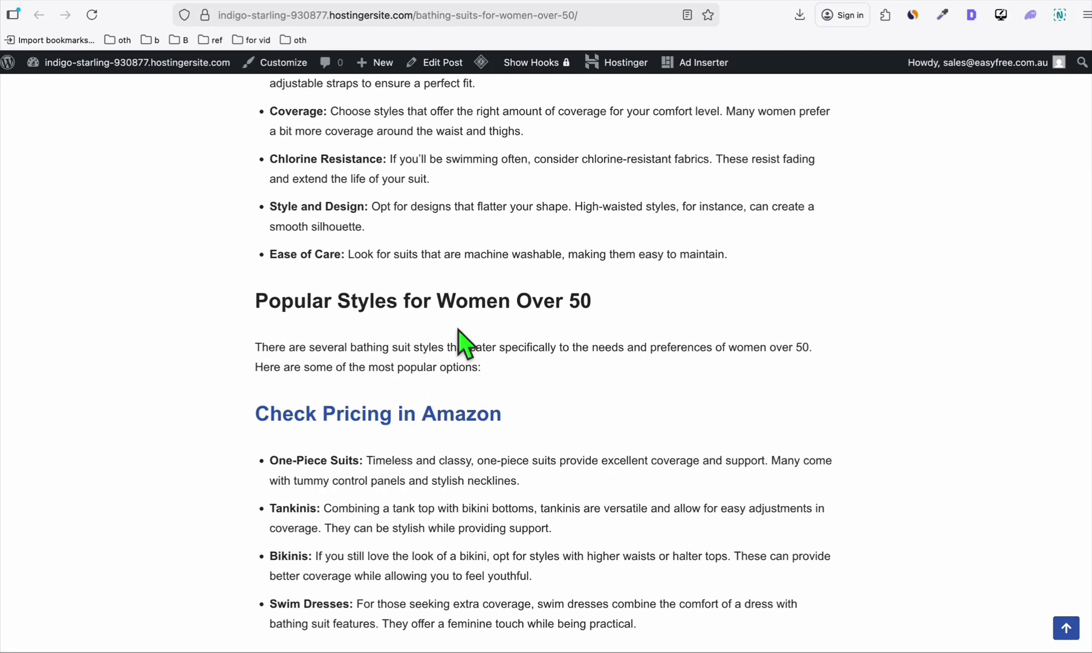
scroll(460, 327, up, 9)
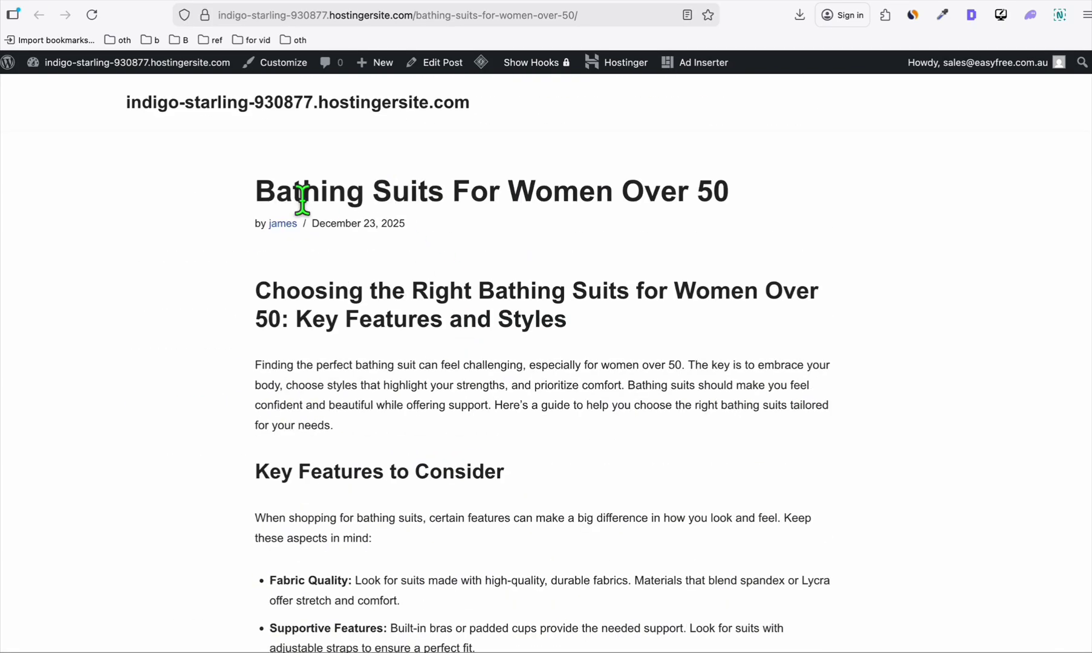
drag(257, 200, 760, 193)
scroll(664, 212, down, 3)
scroll(664, 212, down, 7)
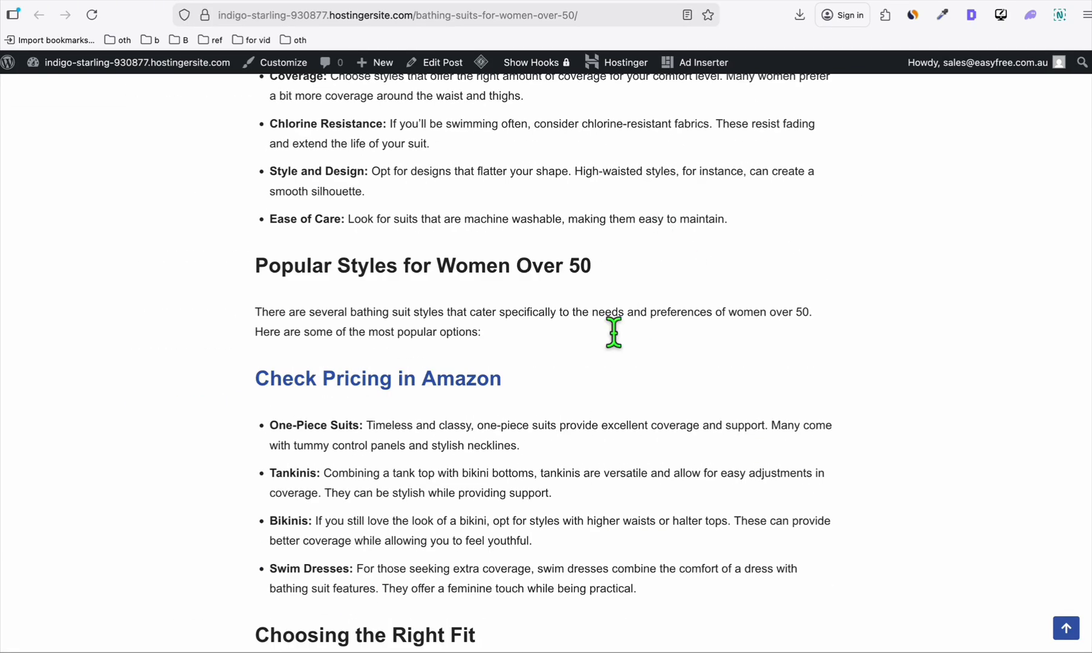
click(463, 390)
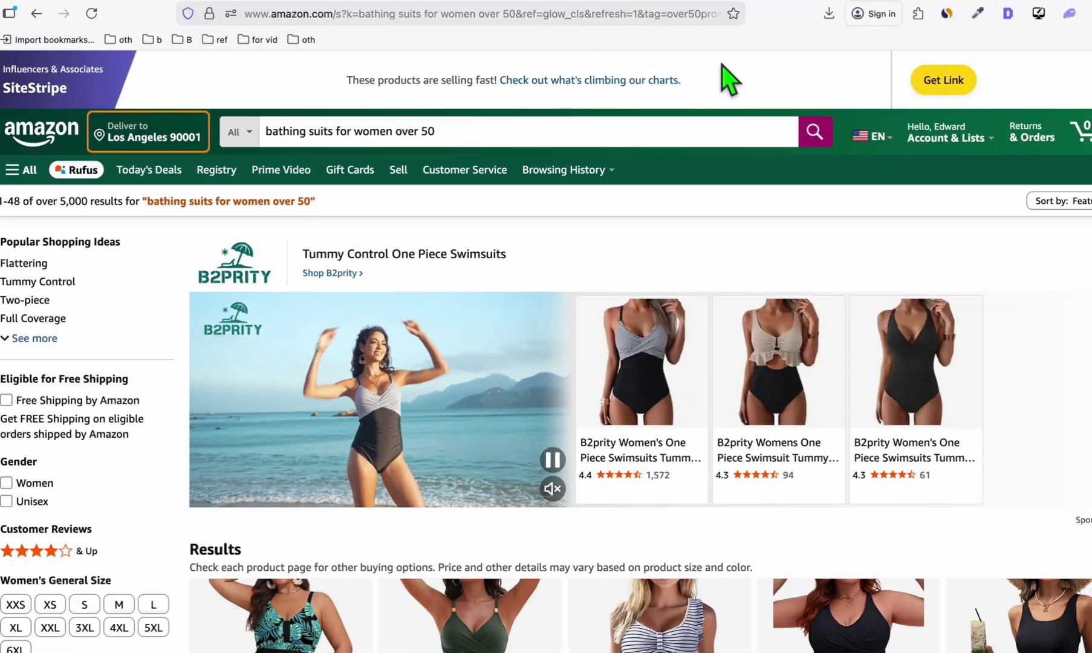
drag(680, 0, 858, 0)
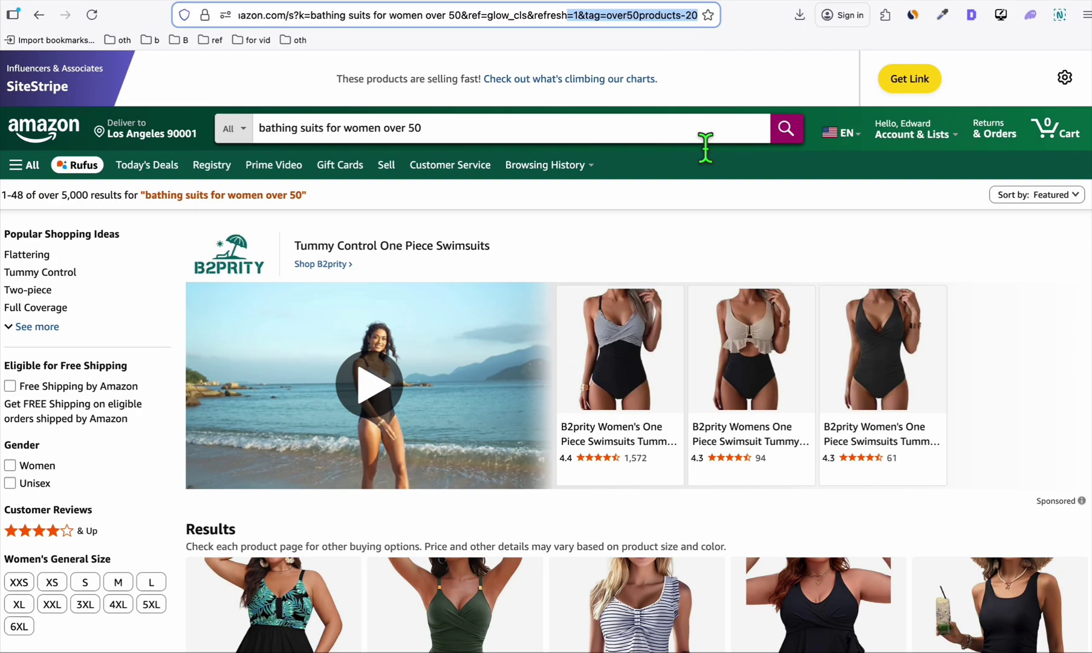
scroll(706, 155, down, 5)
scroll(781, 339, down, 10)
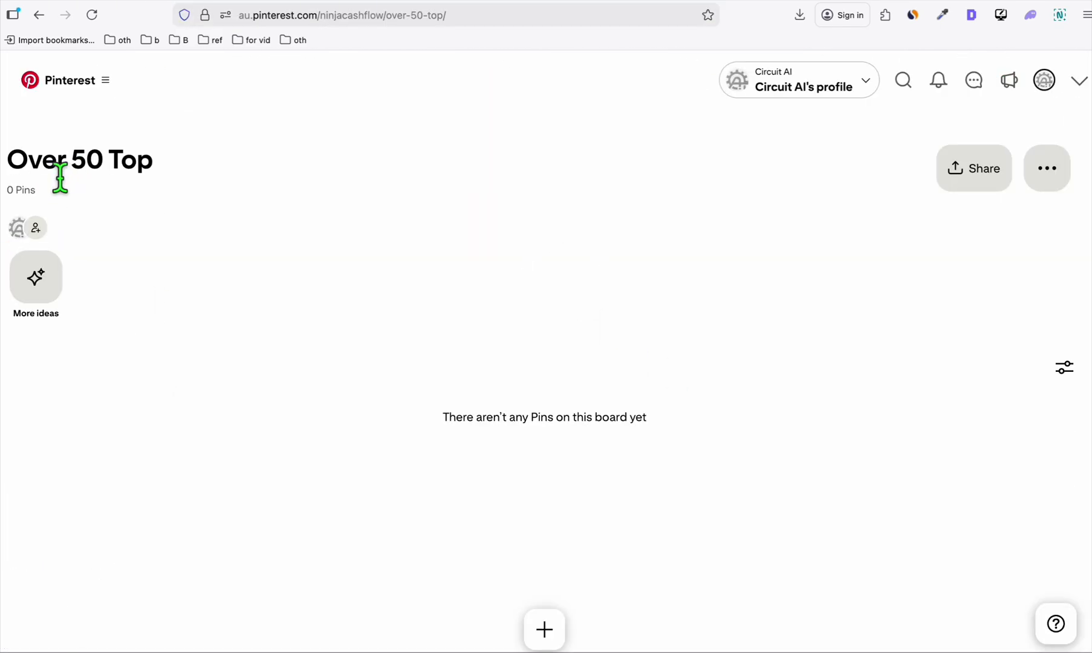
Open the Bathing Suits For Women Over 50 pin on Over 50 Top and visit its linked article.
click(295, 369)
scroll(254, 411, down, 2)
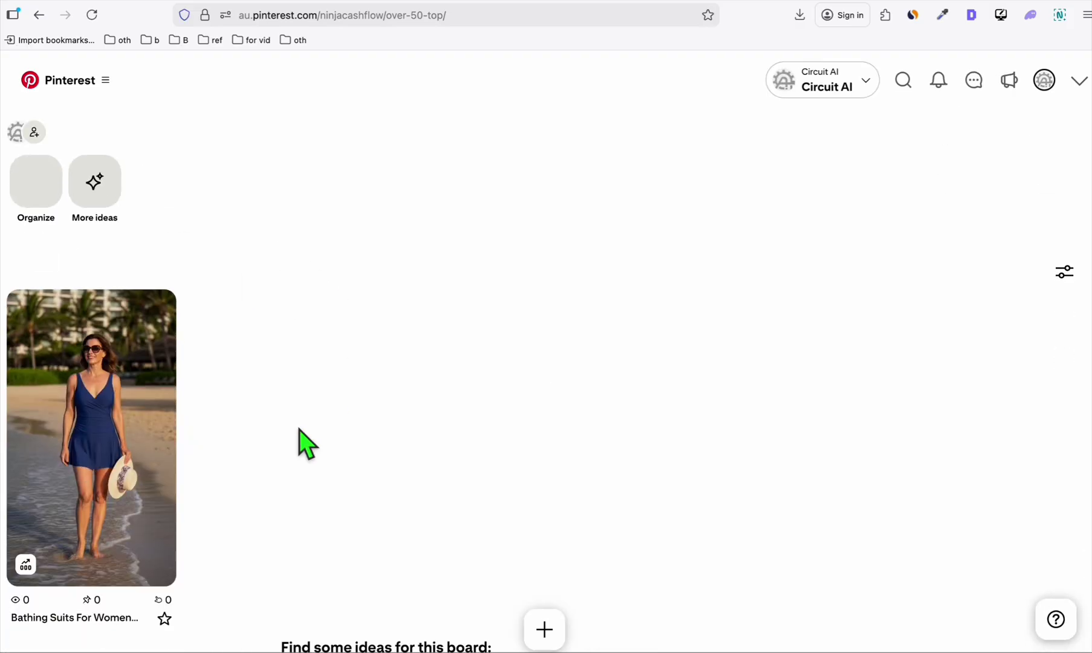
click(100, 396)
scroll(480, 288, down, 5)
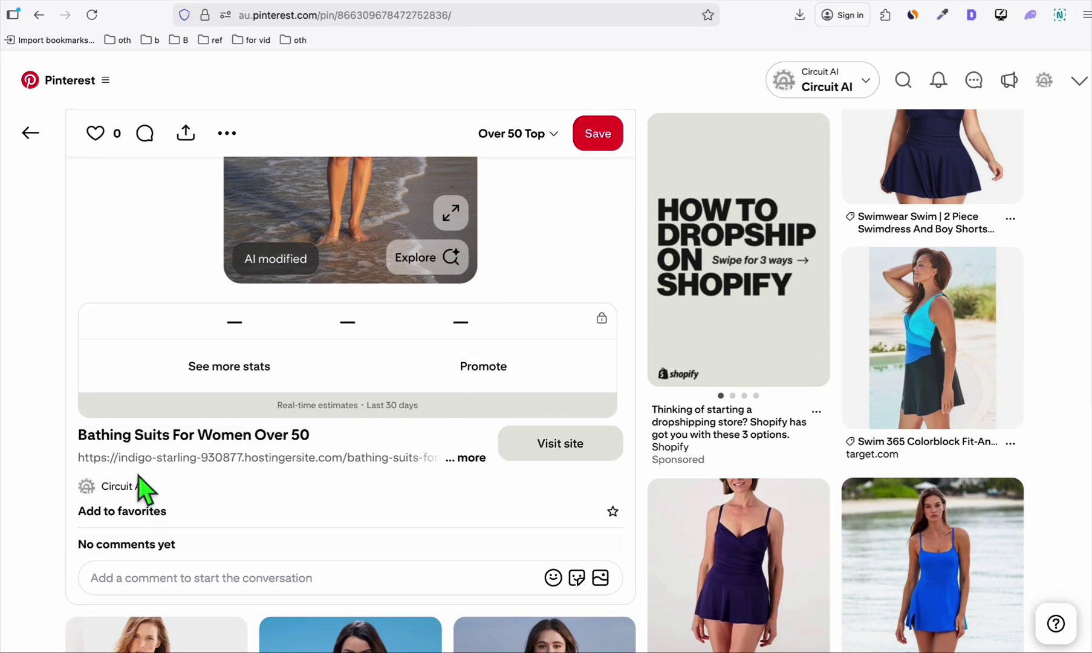
click(555, 448)
Scroll through the published article and open the site's admin Dashboard from the admin bar.
scroll(450, 320, down, 5)
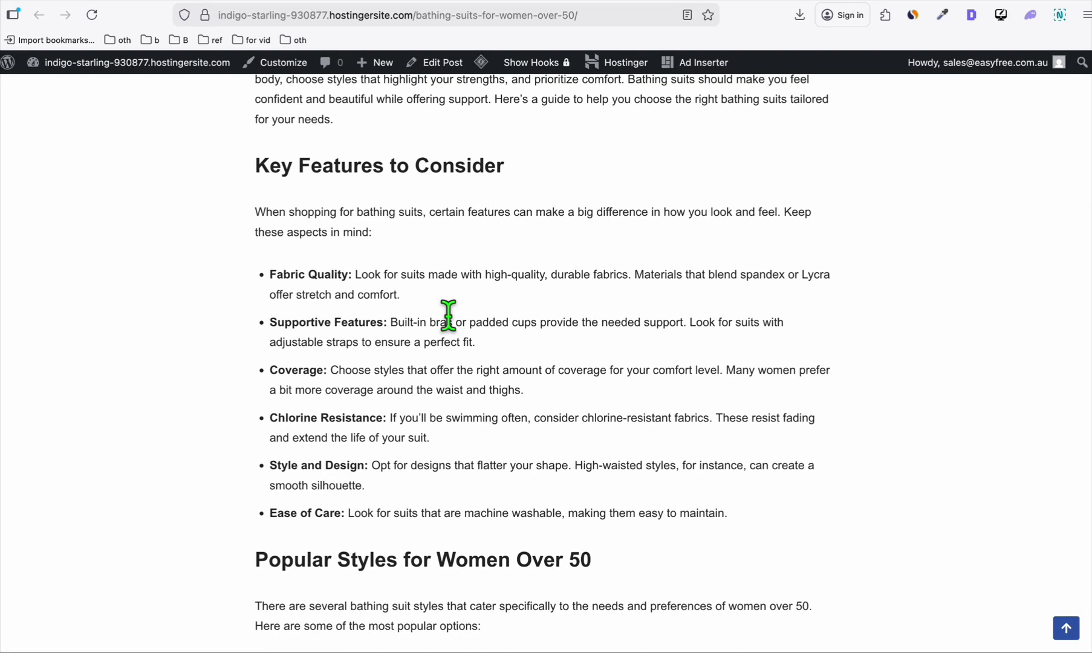
scroll(449, 315, down, 20)
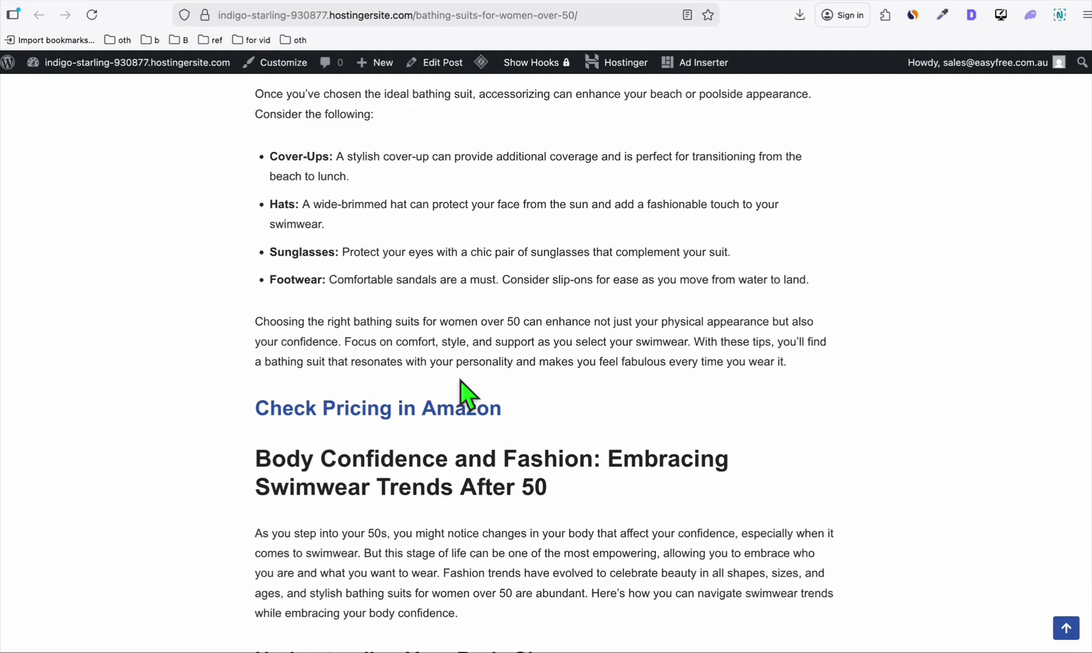
scroll(375, 393, up, 20)
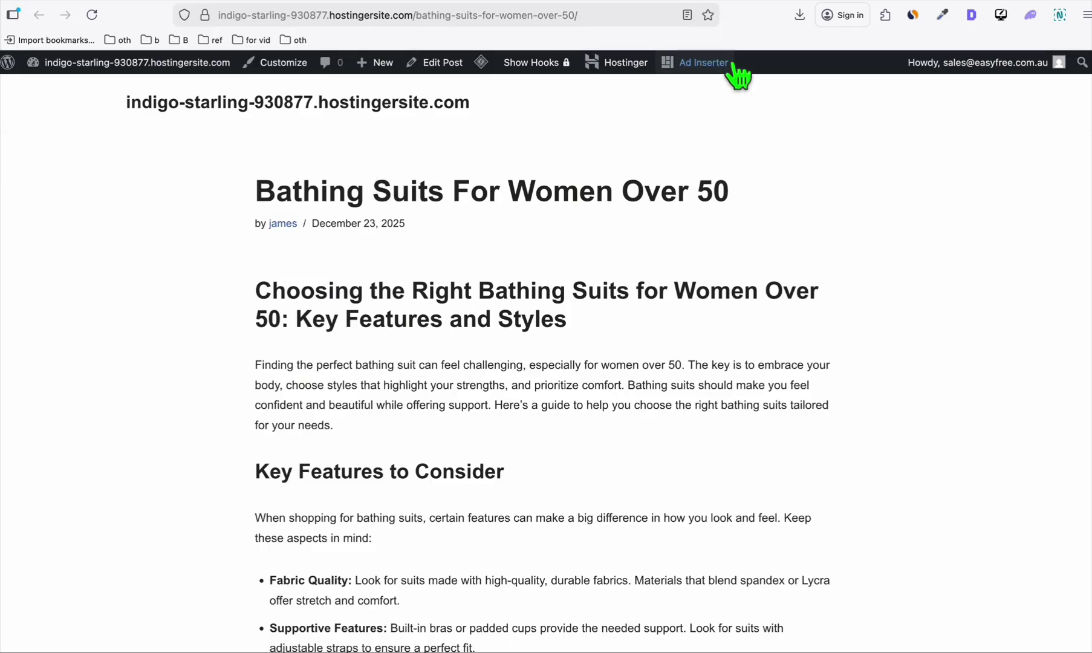
mouse_move(85, 66)
click(58, 89)
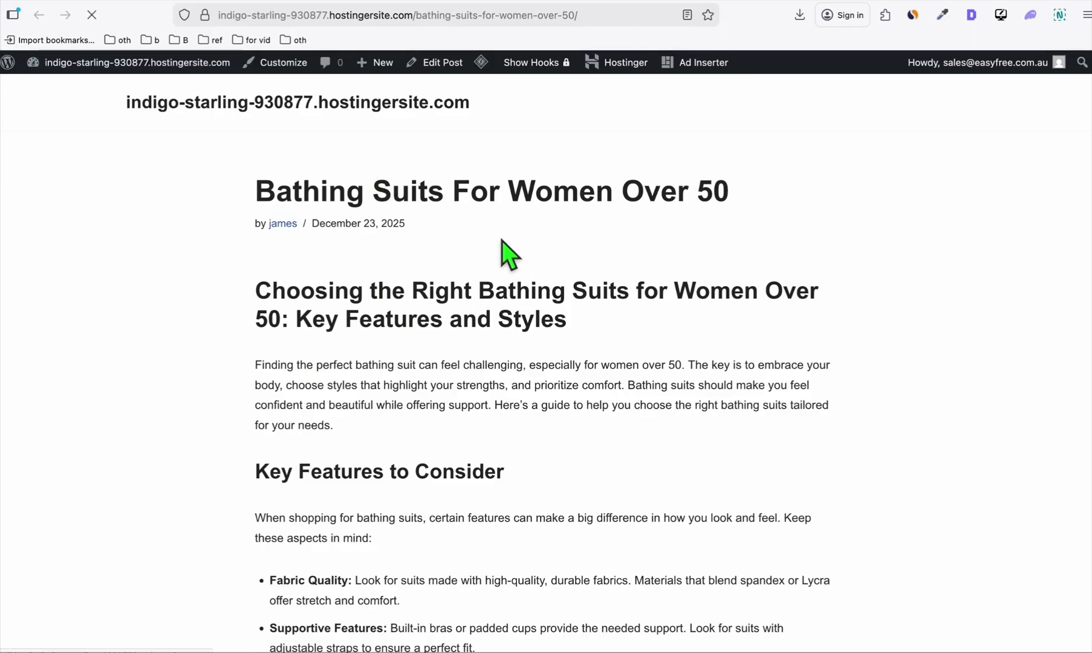
Open the Posts list, showing Bathing Suits For Women Over 50 as the only published post.
scroll(556, 279, down, 5)
scroll(557, 282, up, 5)
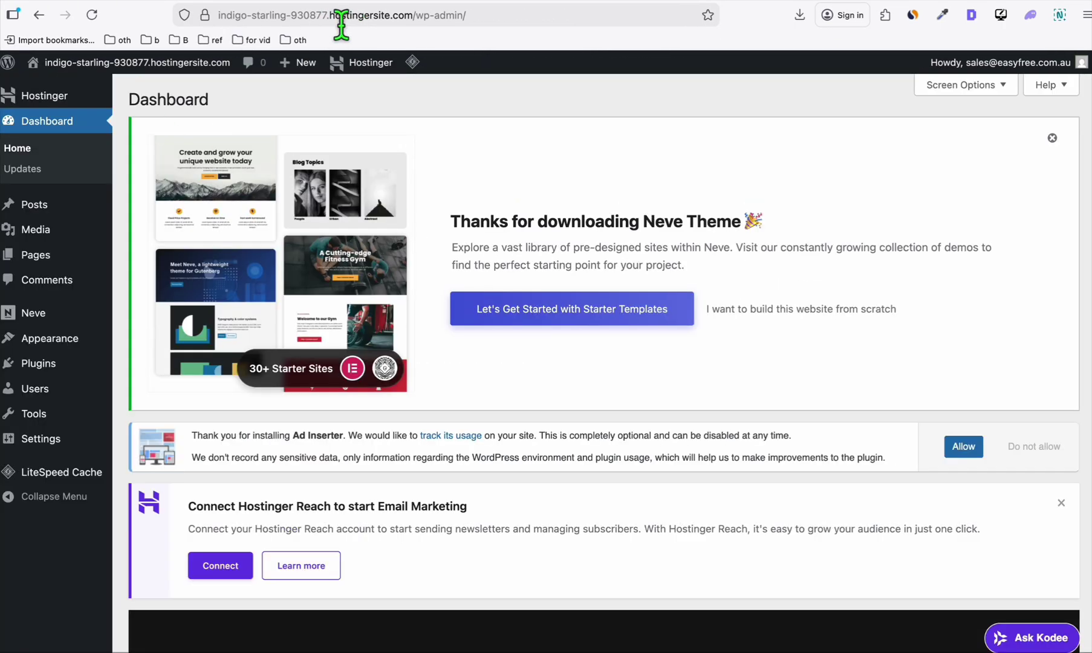
drag(341, 24, 228, 24)
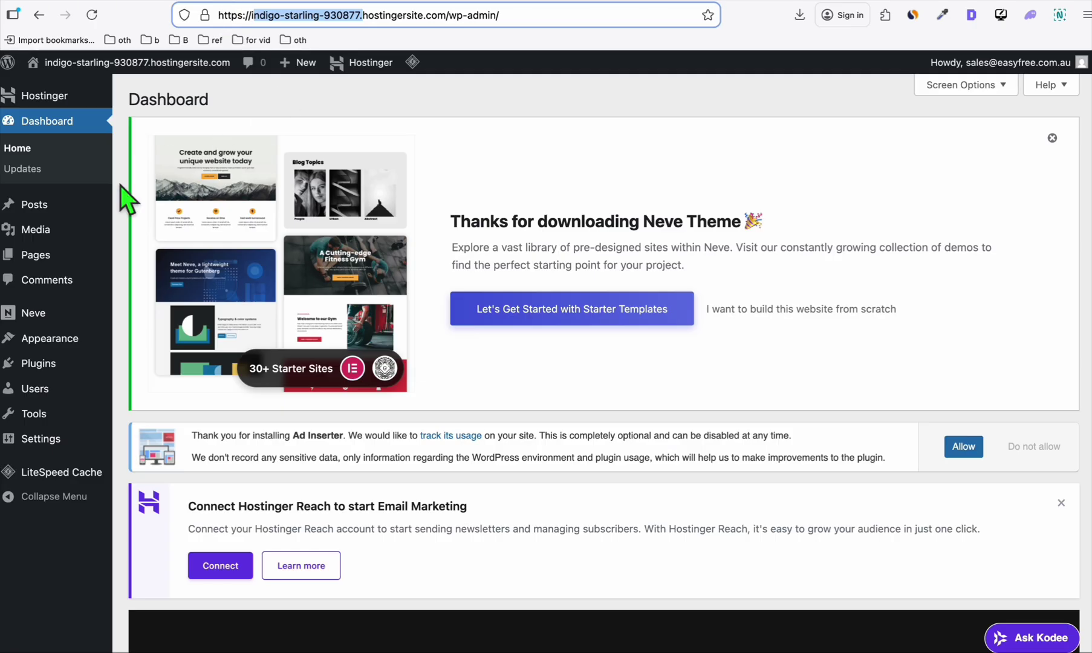
click(35, 209)
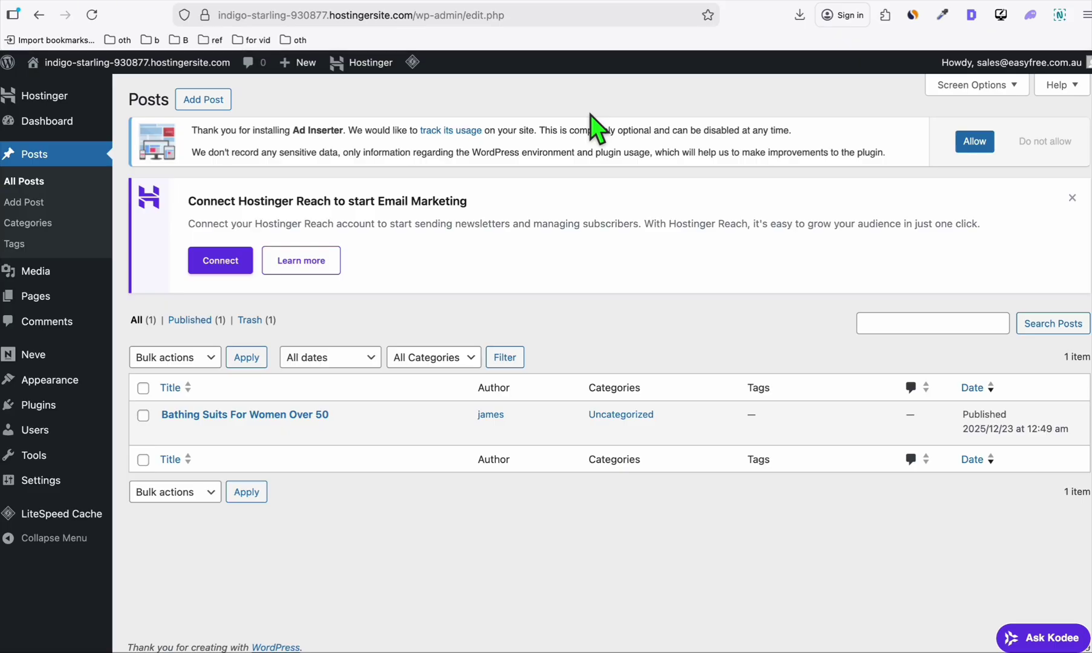
From the Reddit tab, load over50.top, which fails its secure connection, then return to r/over50top.
click(697, 2)
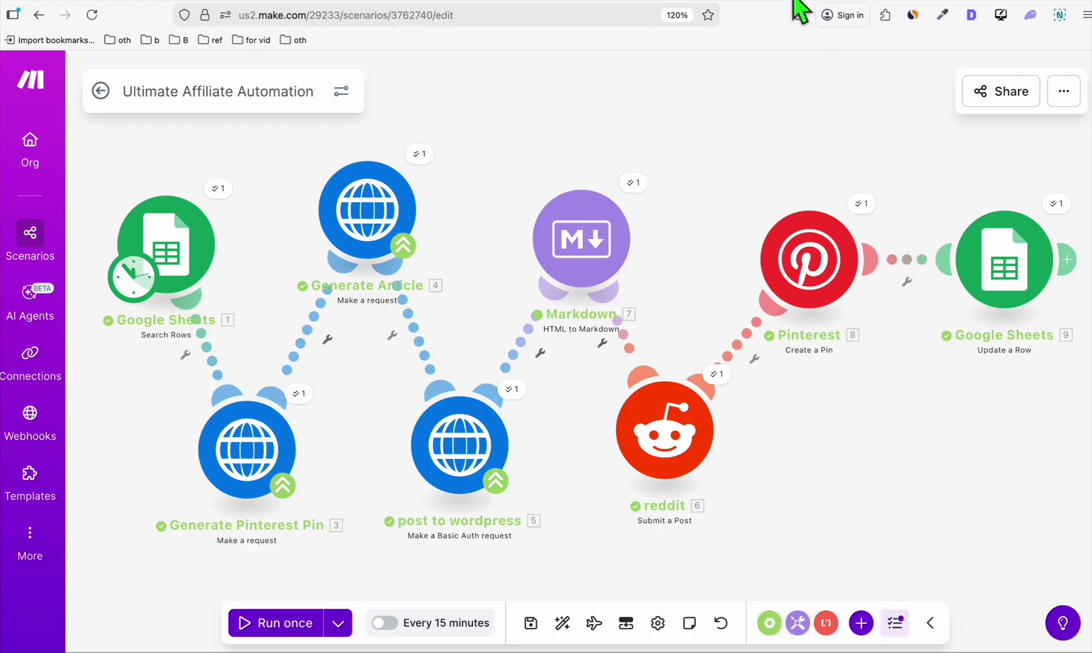
key(ctrl+Tab)
click(302, 14)
text(over50.top)
key(Return)
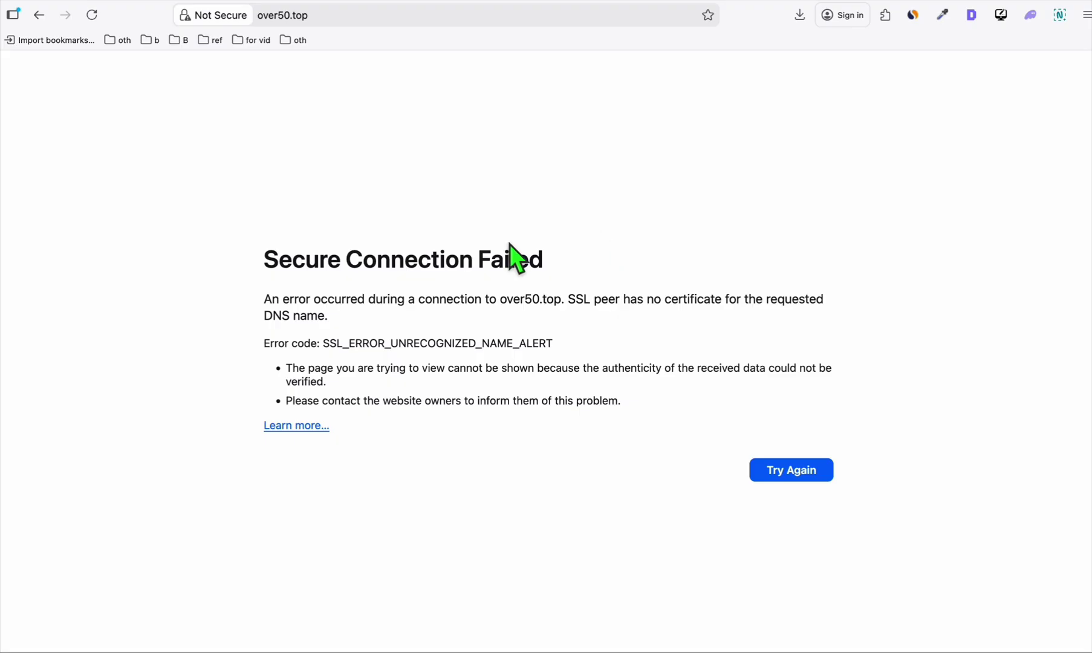
key(super+Left)
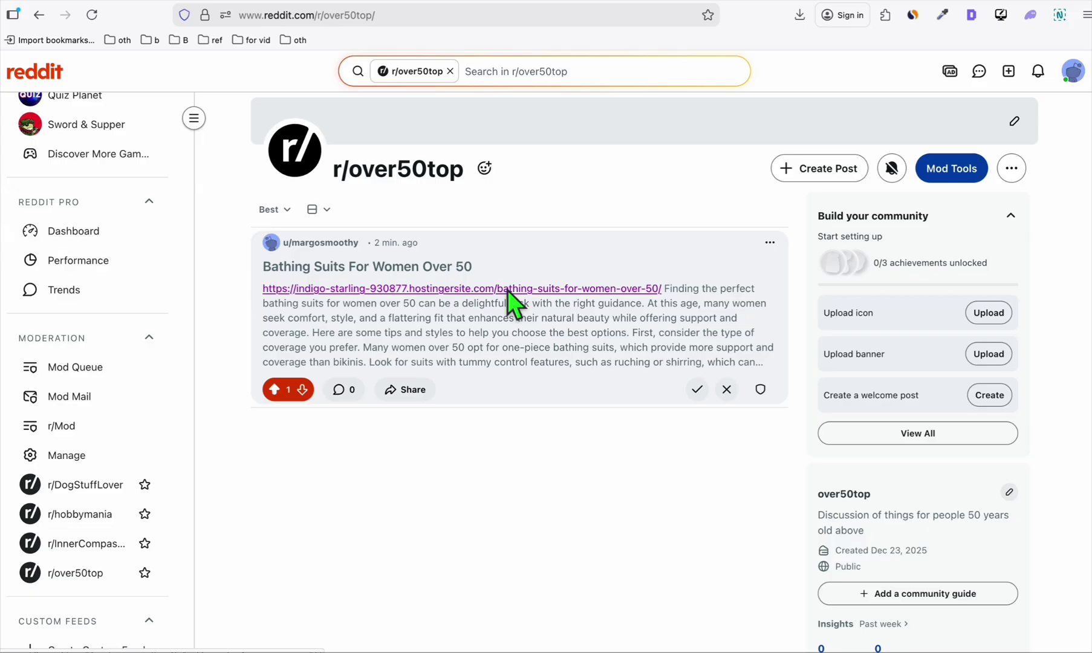
scroll(90, 460, down, 2)
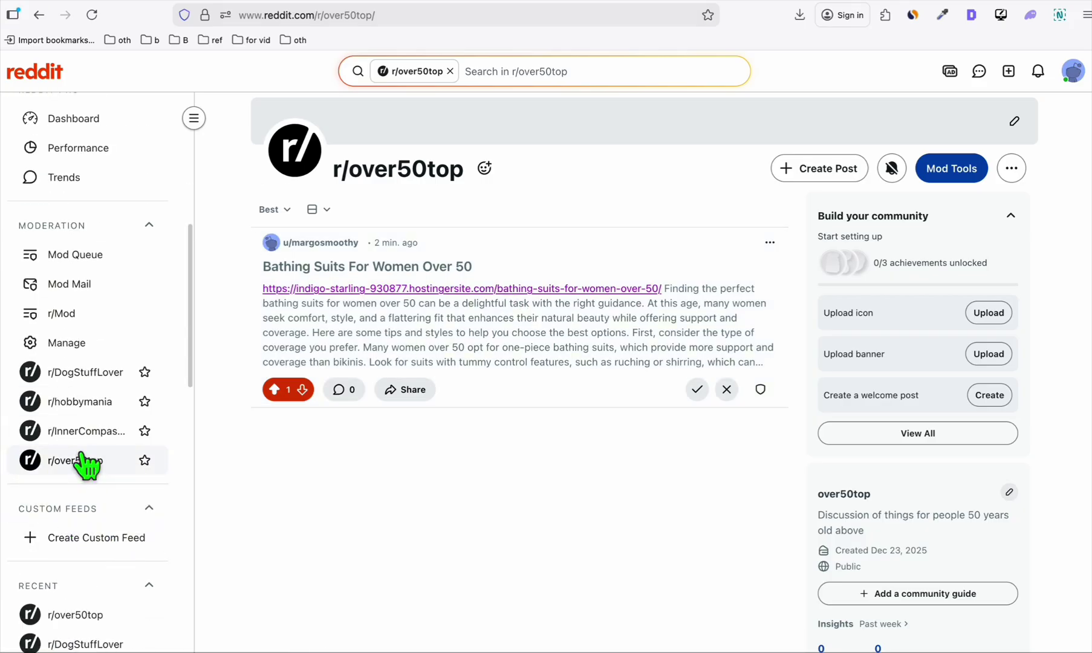
click(84, 461)
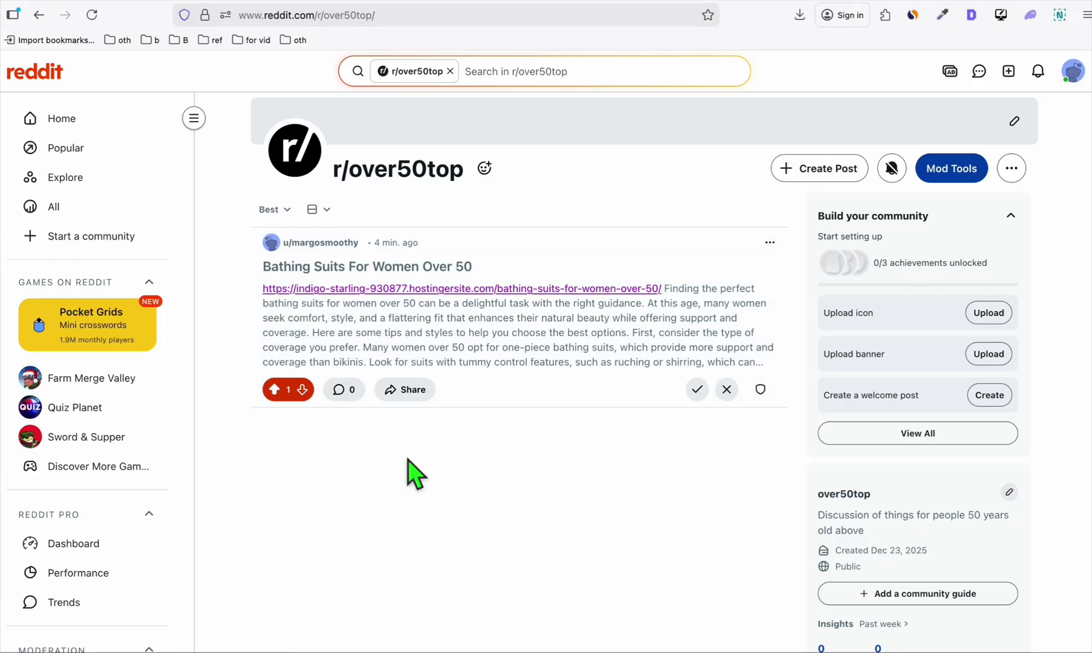